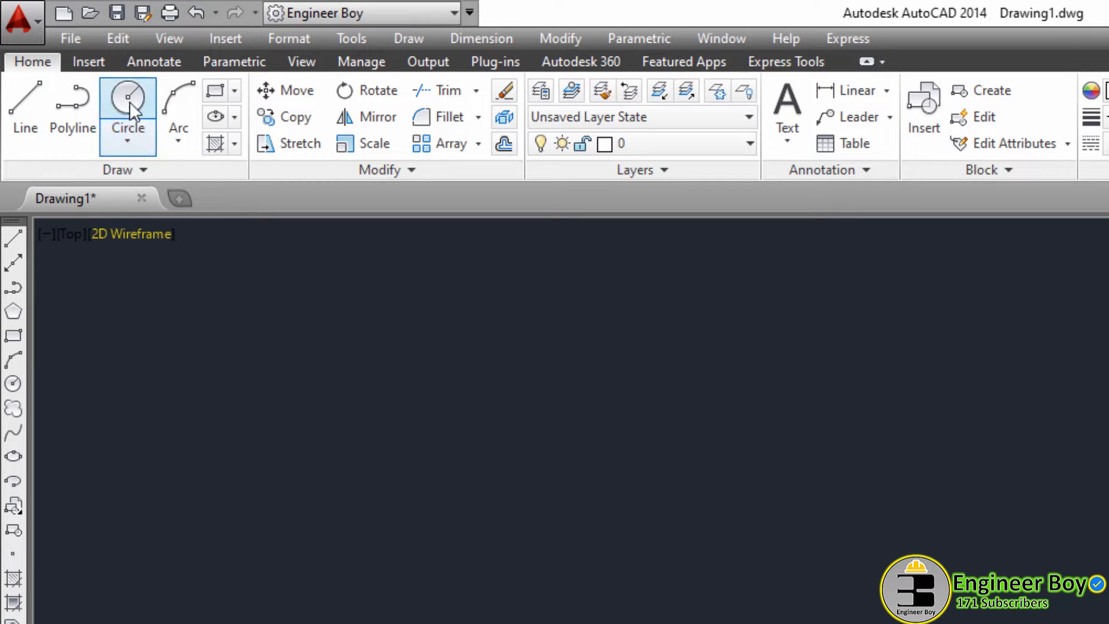
left_click(414, 38)
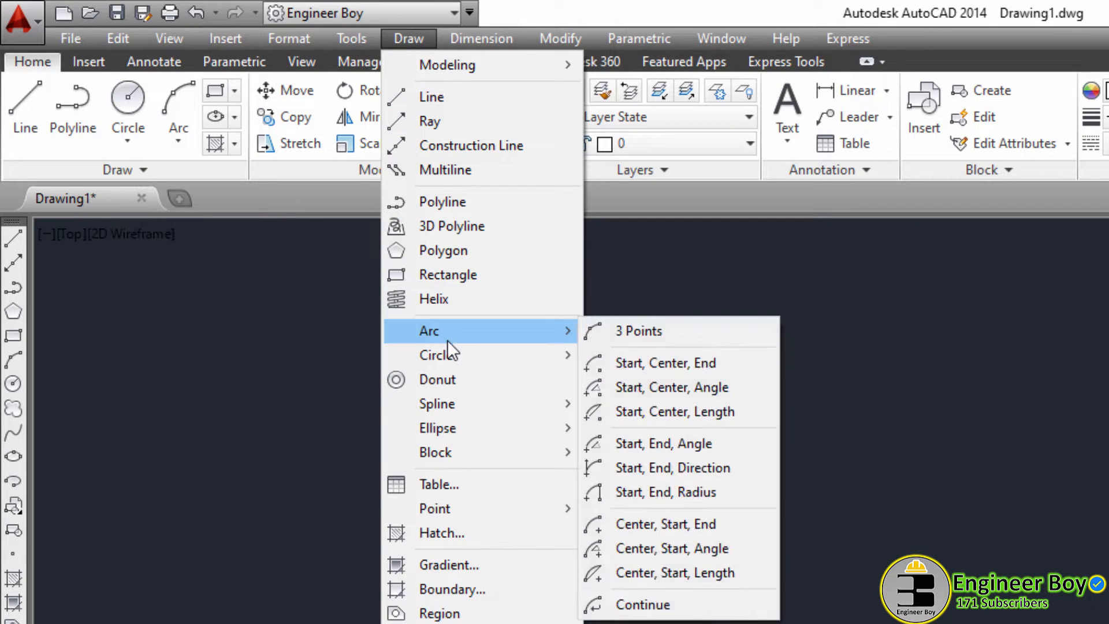
mouse_move(469, 355)
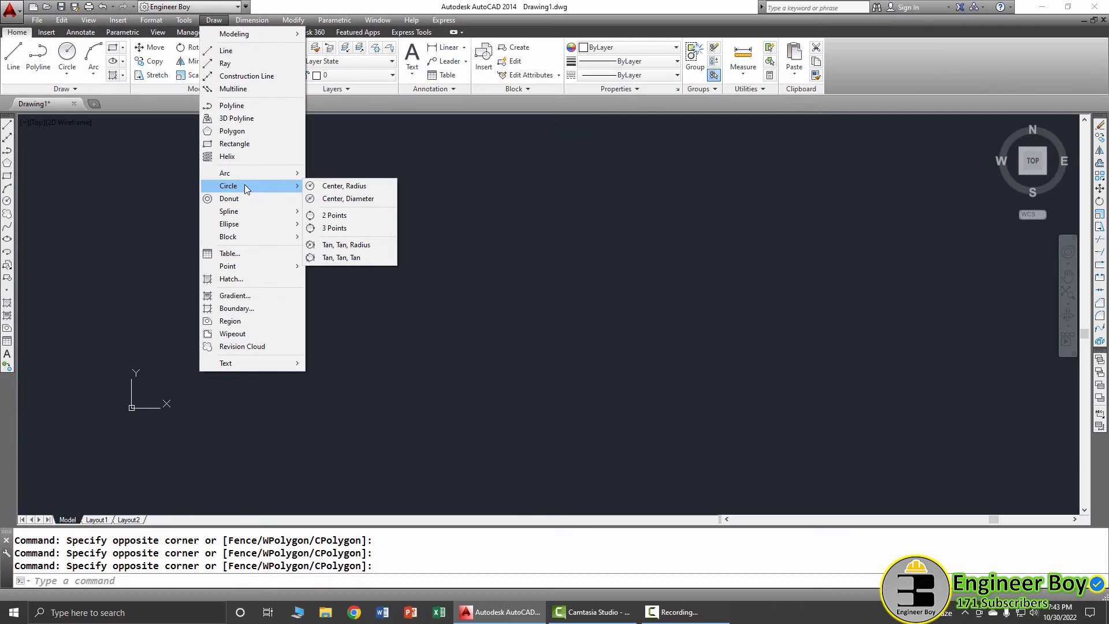
key("Escape")
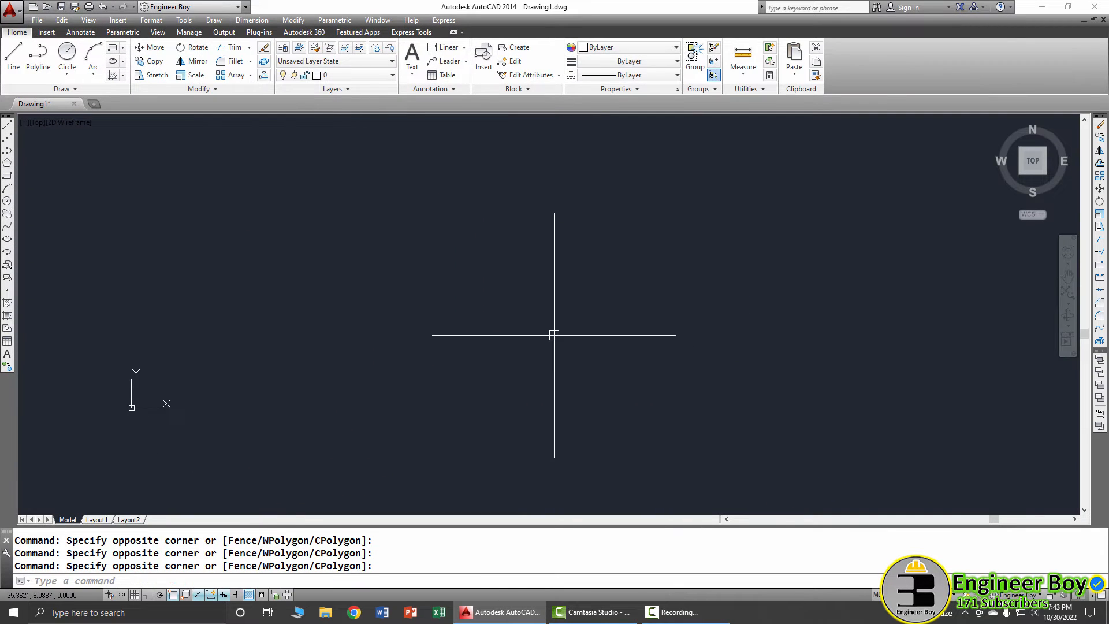
type("c")
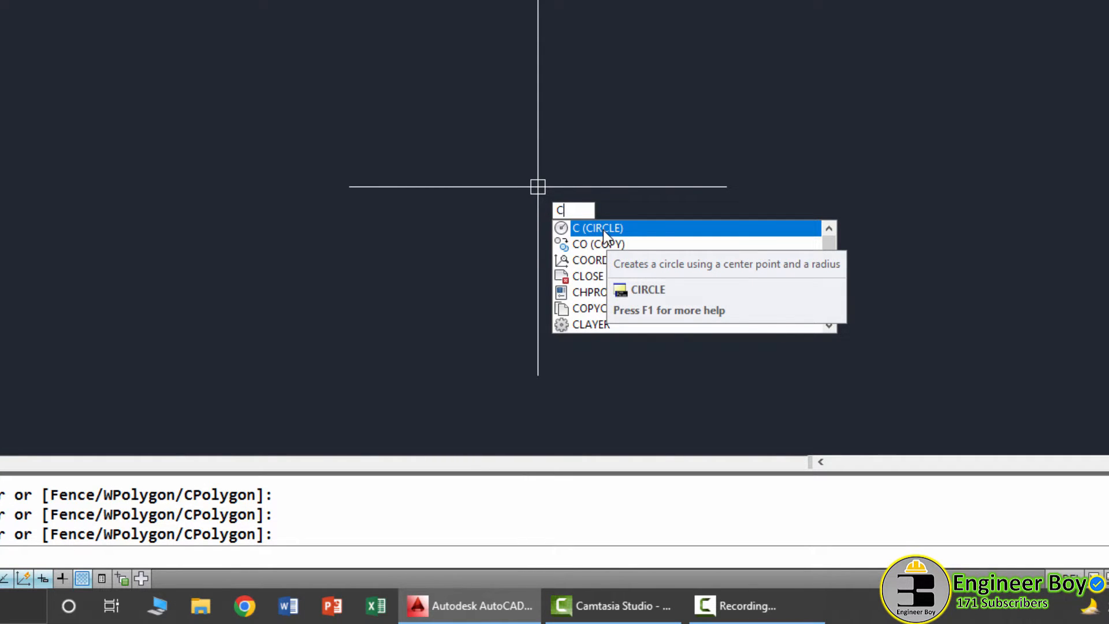
key("Escape")
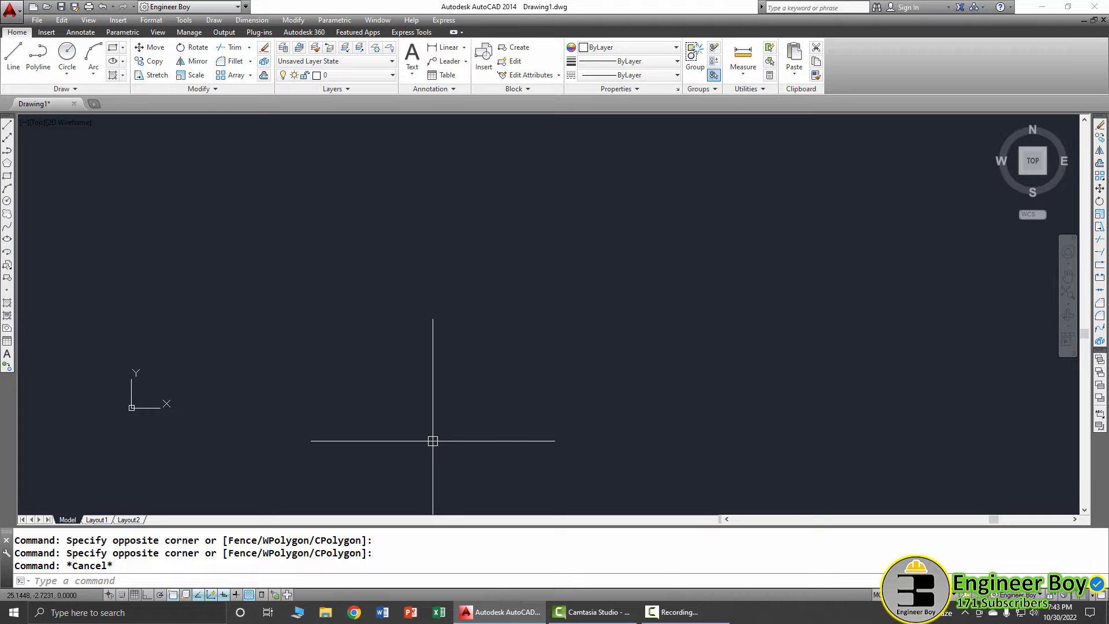
Set the length precision of the drawing units to two decimal places (0.00).
type("un")
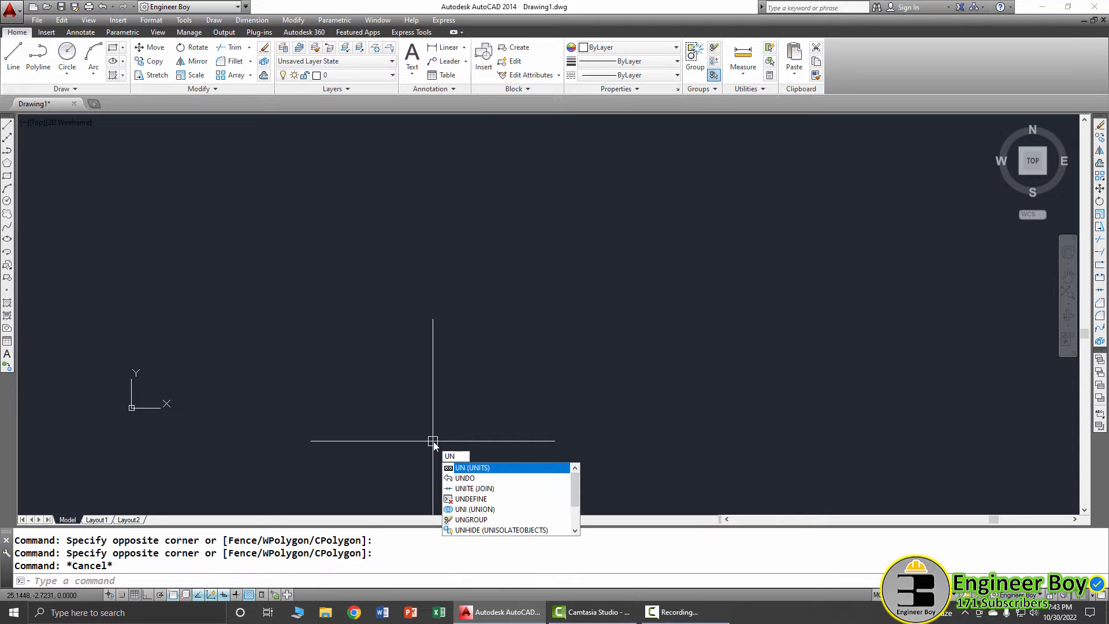
key("Return")
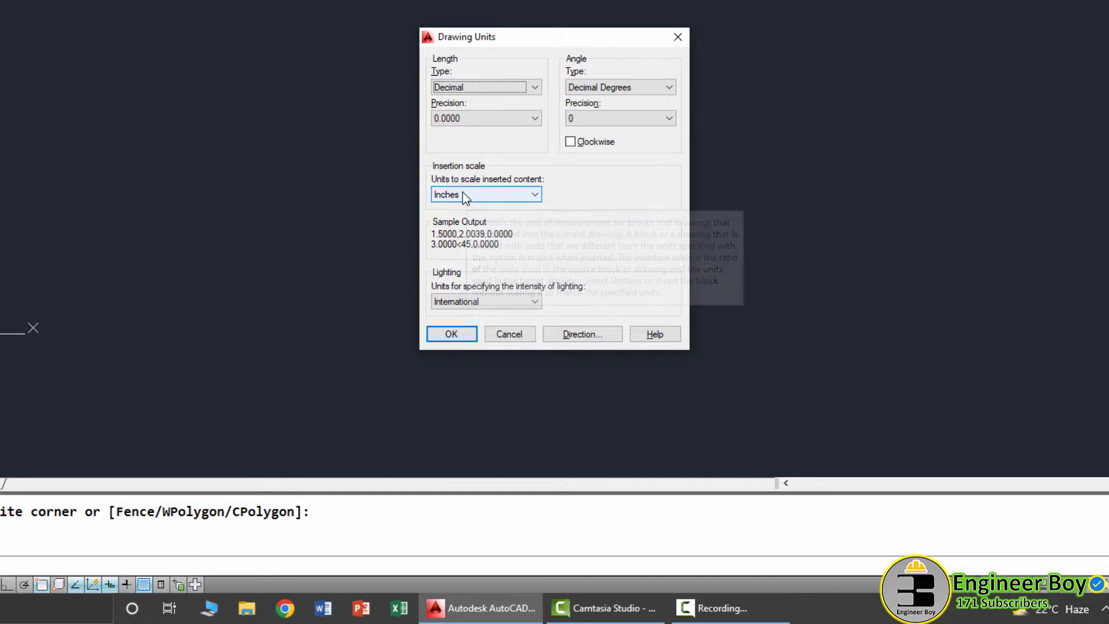
left_click(466, 118)
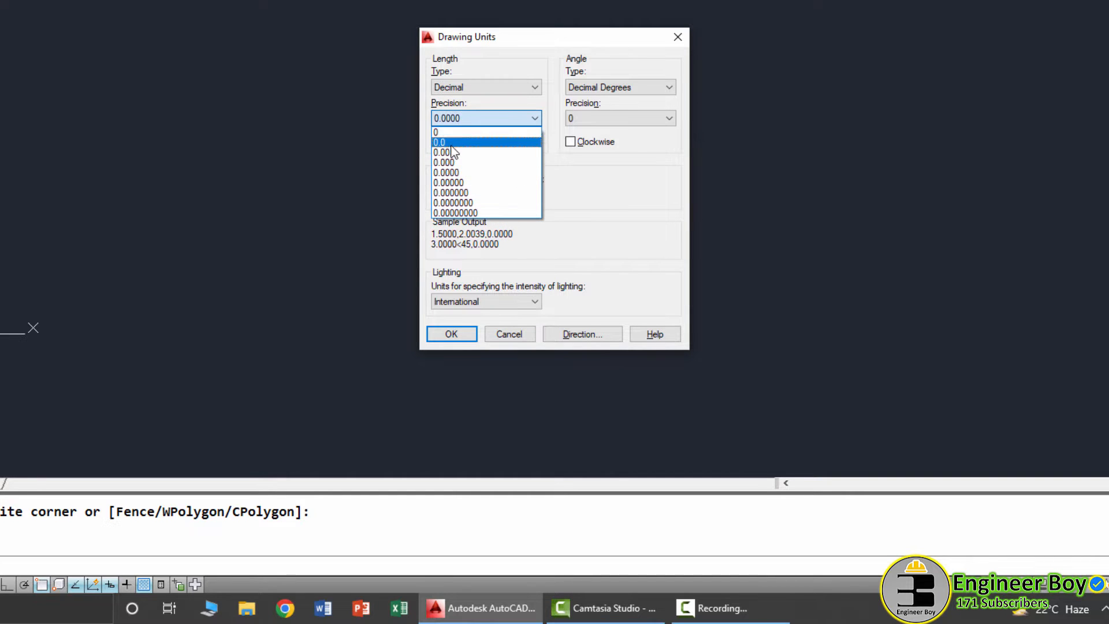
left_click(452, 153)
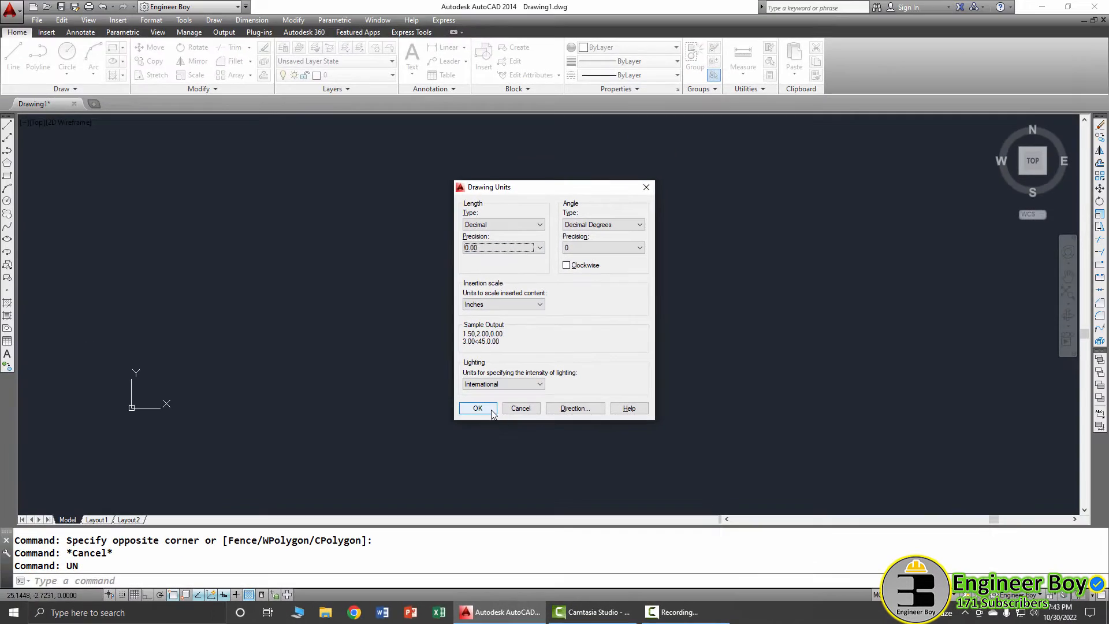
left_click(477, 408)
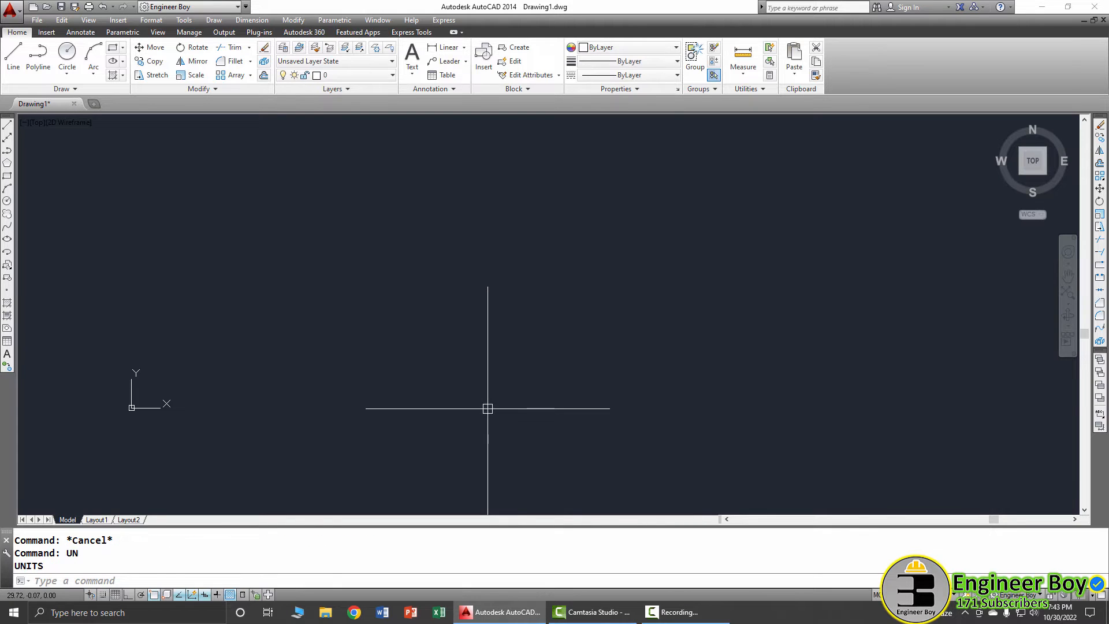
Draw a circle with a radius of 10 in the empty drawing area, defined by its centre and radius.
left_click(513, 397)
left_click(457, 354)
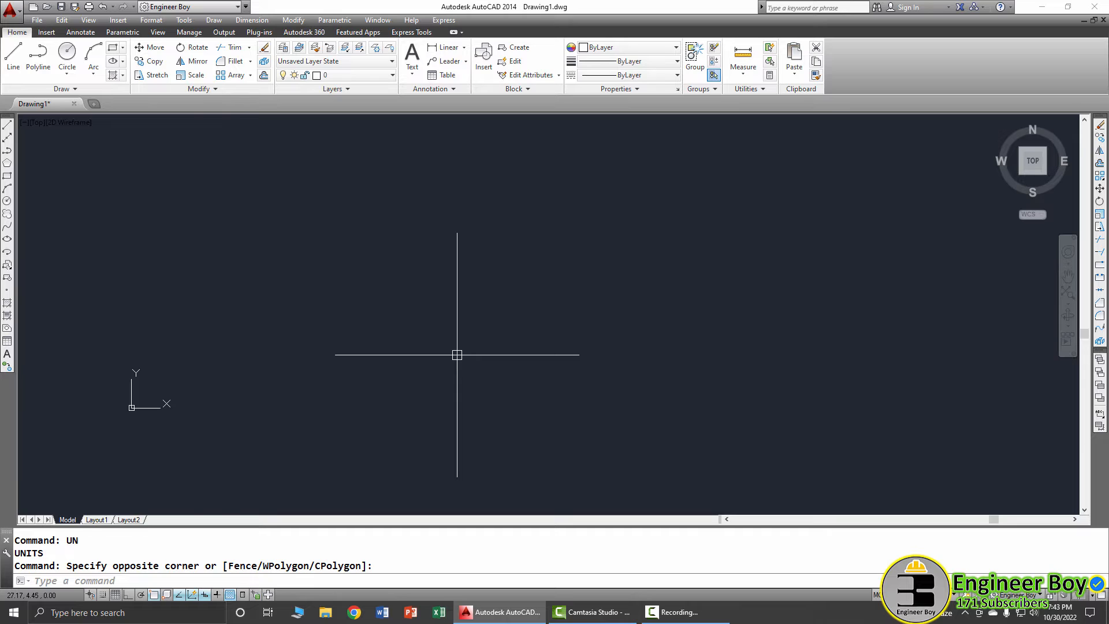
type("C")
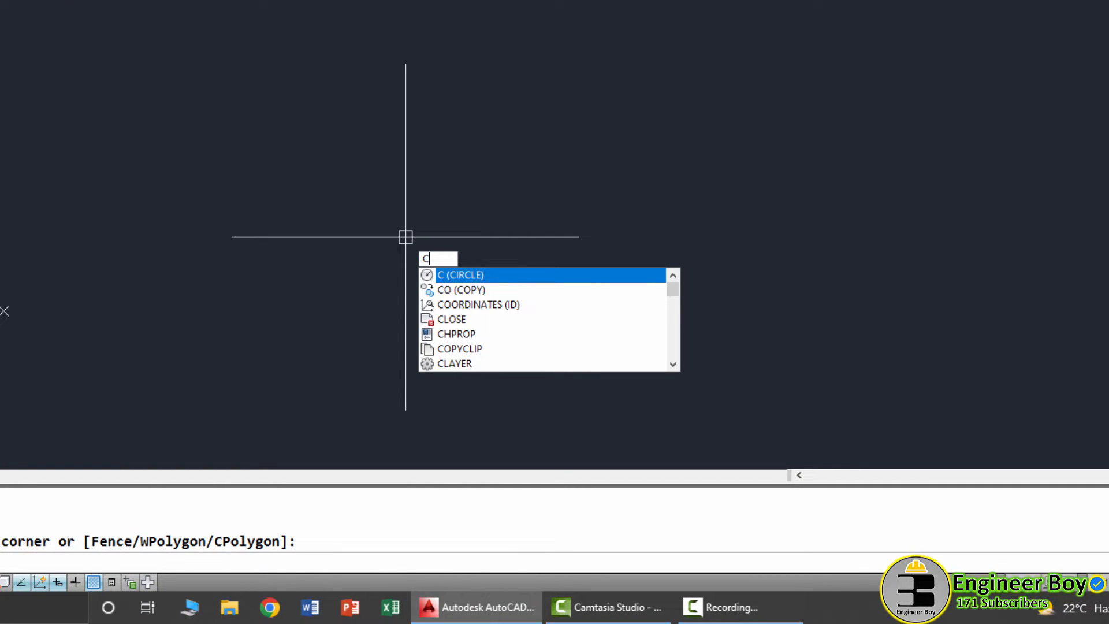
key("Return")
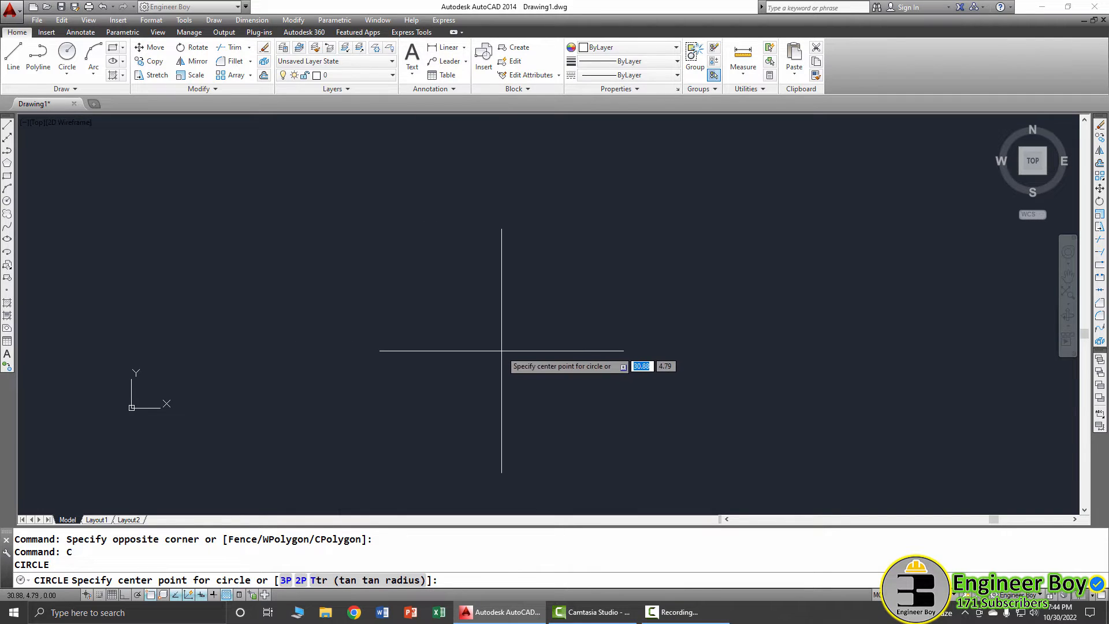
left_click(449, 328)
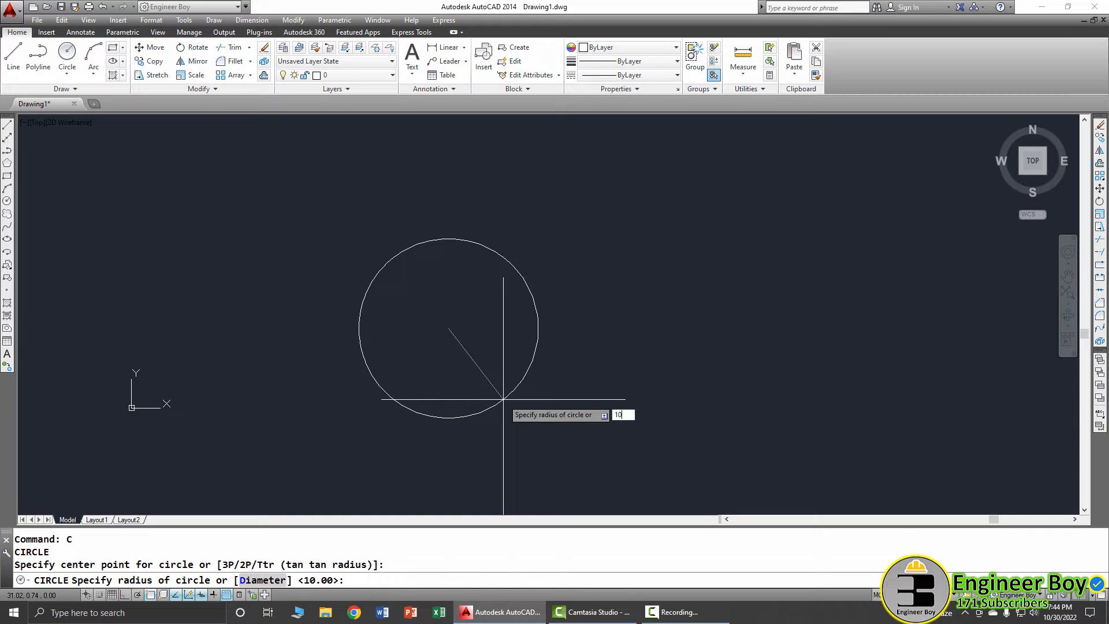
key("Return")
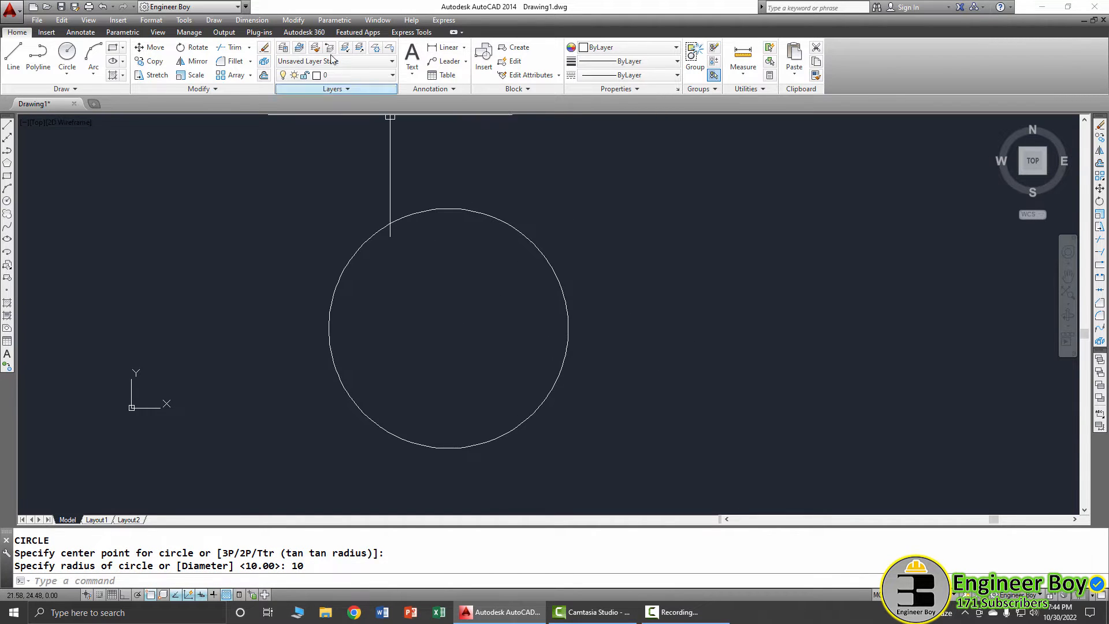
Add a radius dimension to the circle, with its text outside the upper-right part of the circumference.
left_click(264, 21)
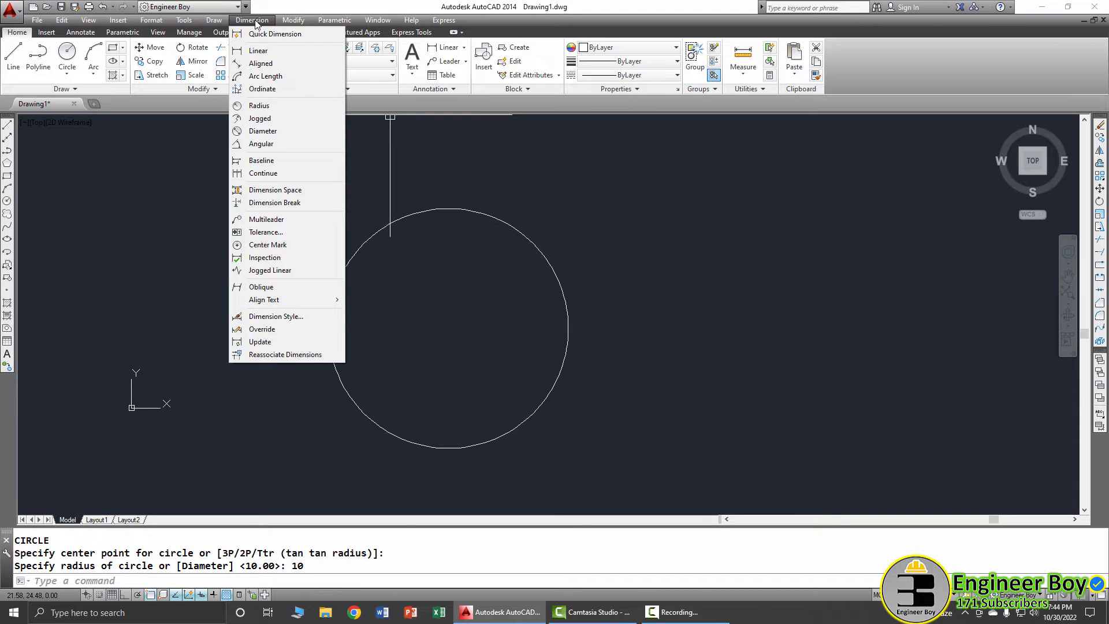
left_click(276, 105)
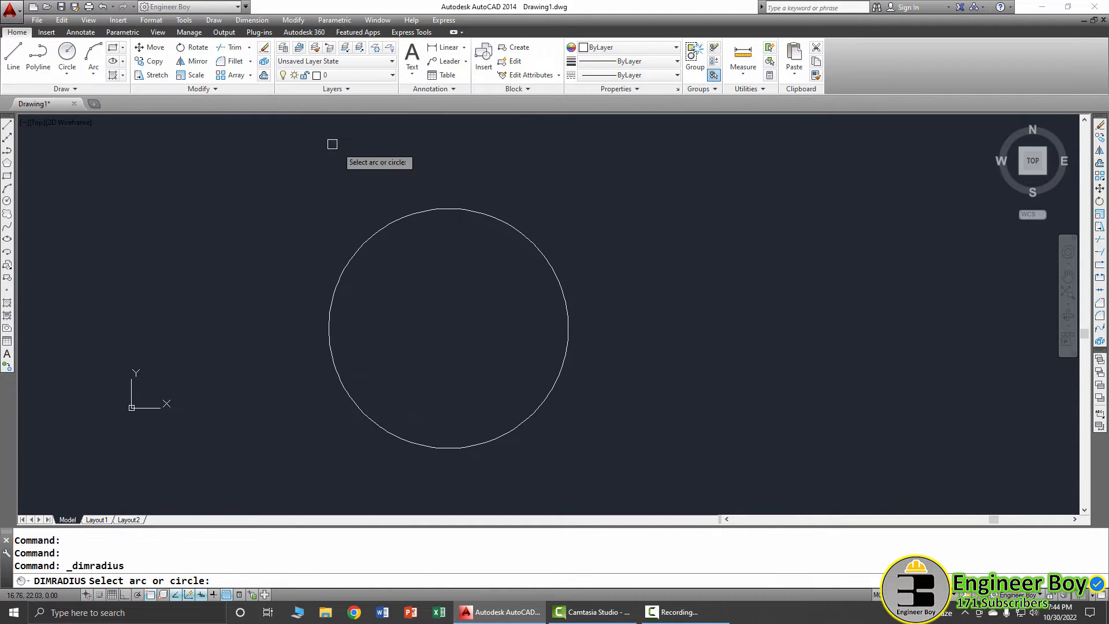
left_click(490, 221)
scroll(523, 199, "up", 6)
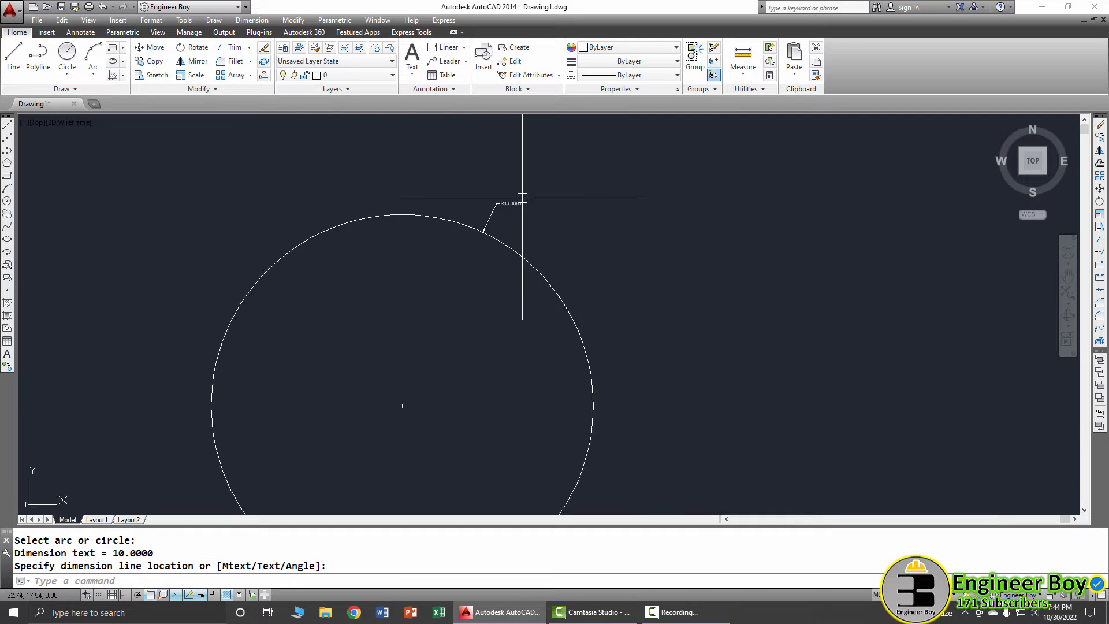
Add a diameter dimension to the same circle, placed outside the circumference next to the radius dimension.
left_click(252, 20)
left_click(263, 131)
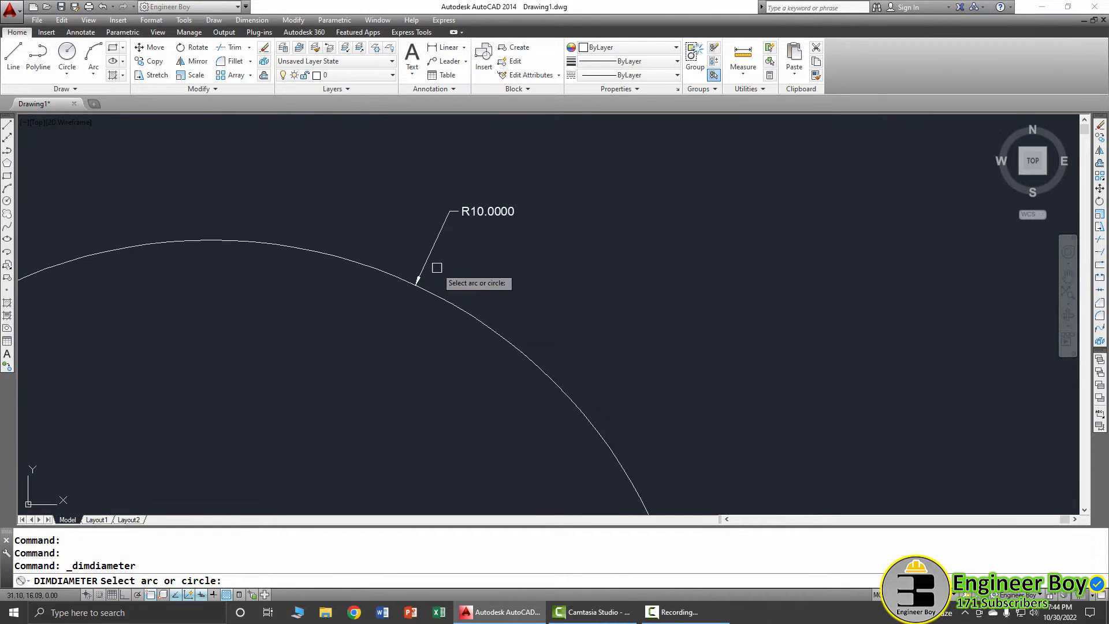
left_click(457, 306)
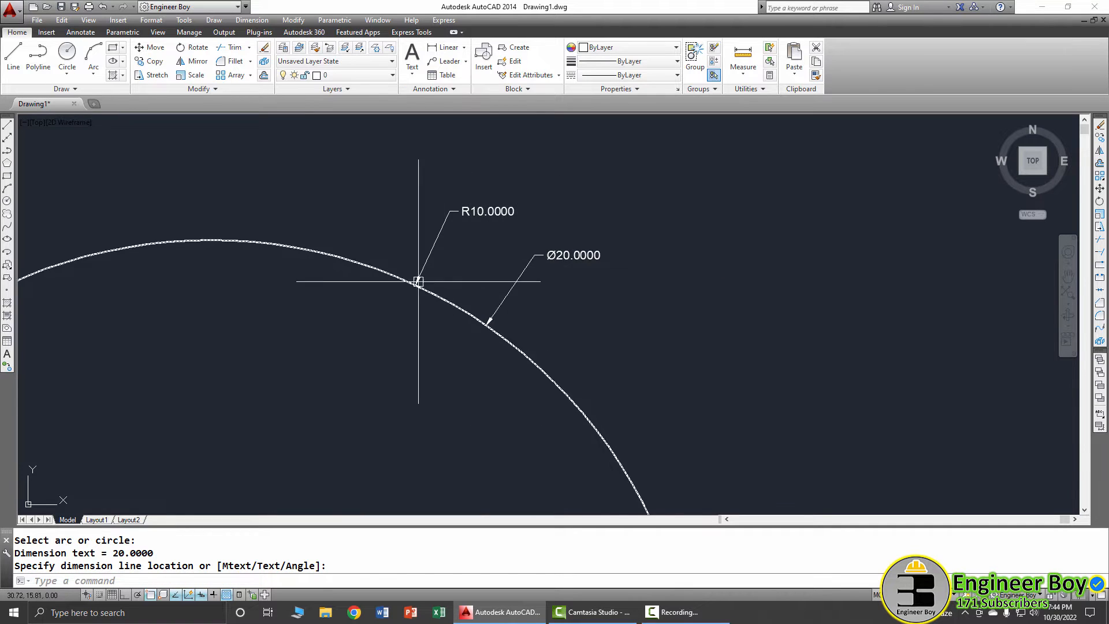
scroll(421, 280, "down", 6)
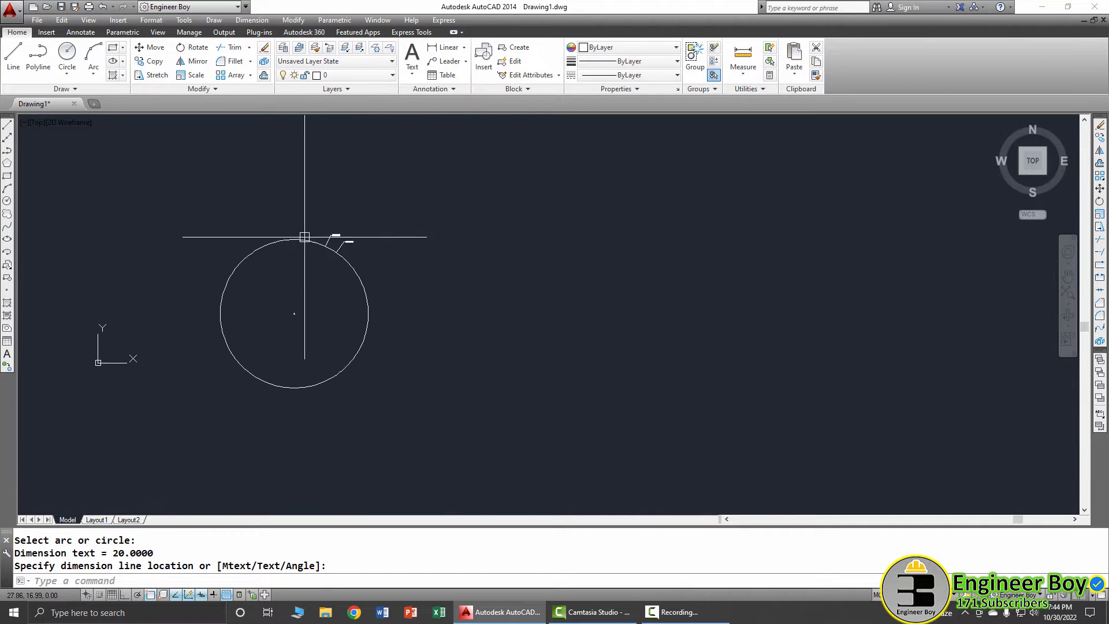
Set the current object colour to Yellow.
left_click(611, 48)
left_click(606, 106)
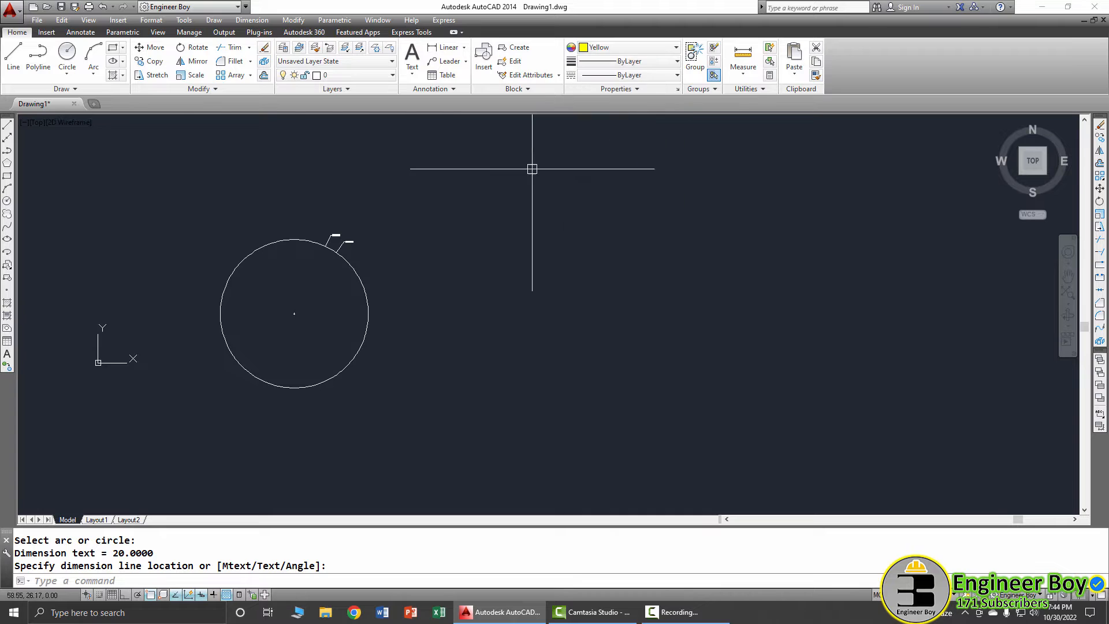
scroll(404, 285, "up", 2)
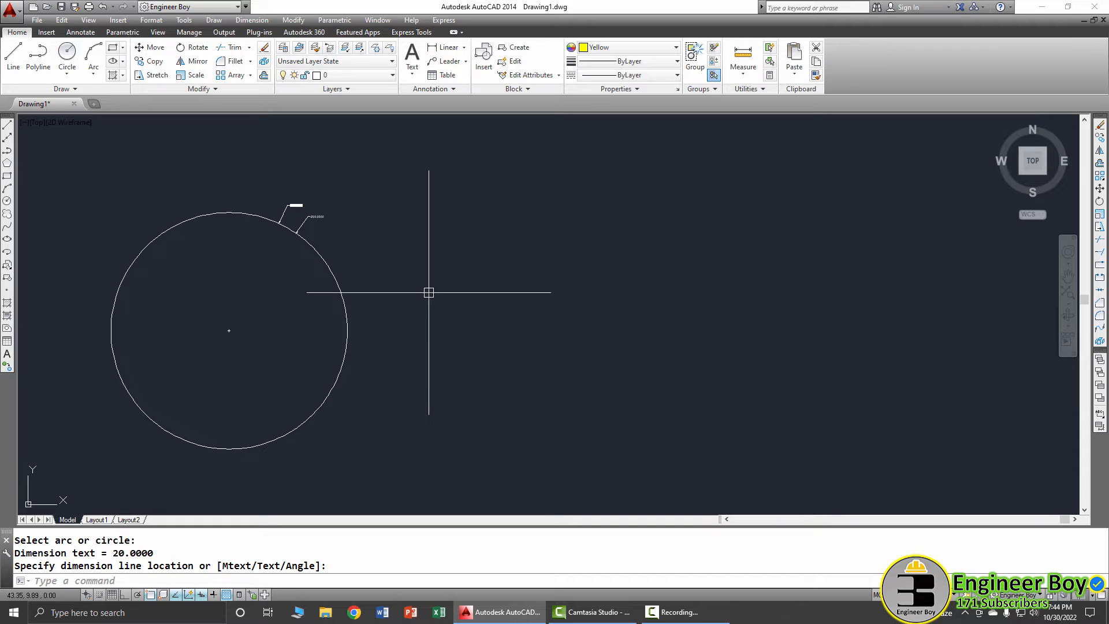
key("Return")
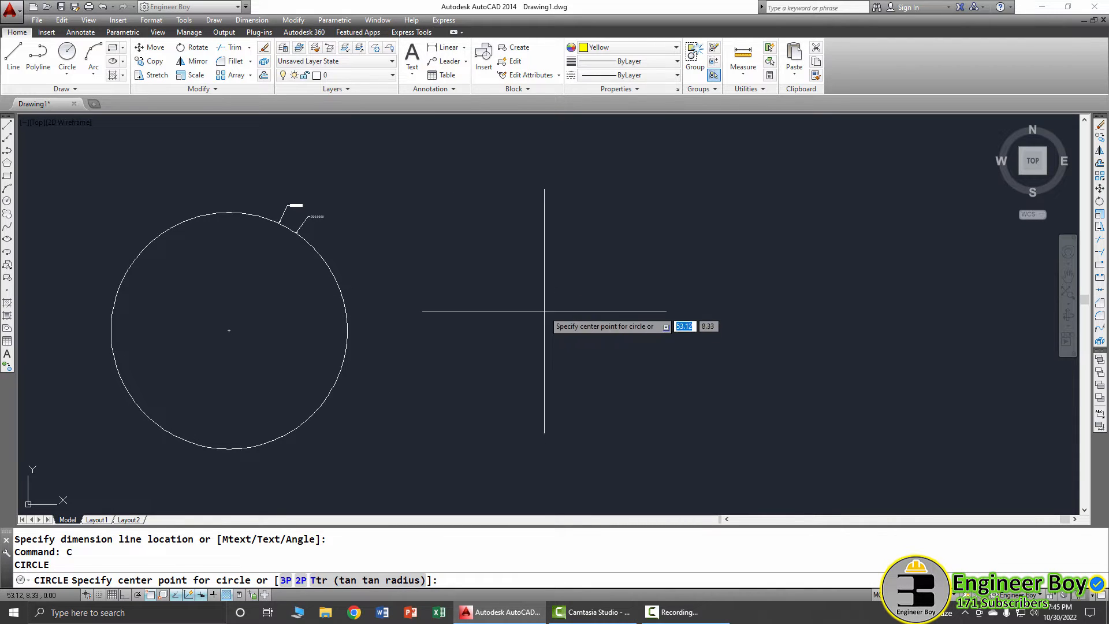
left_click(589, 328)
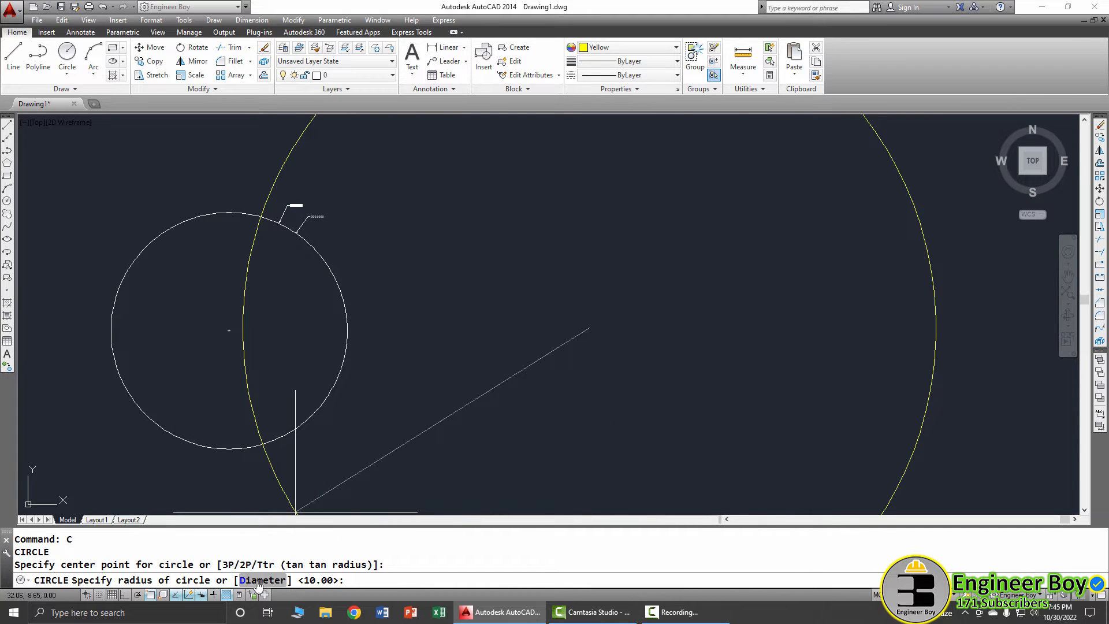
right_click(561, 319)
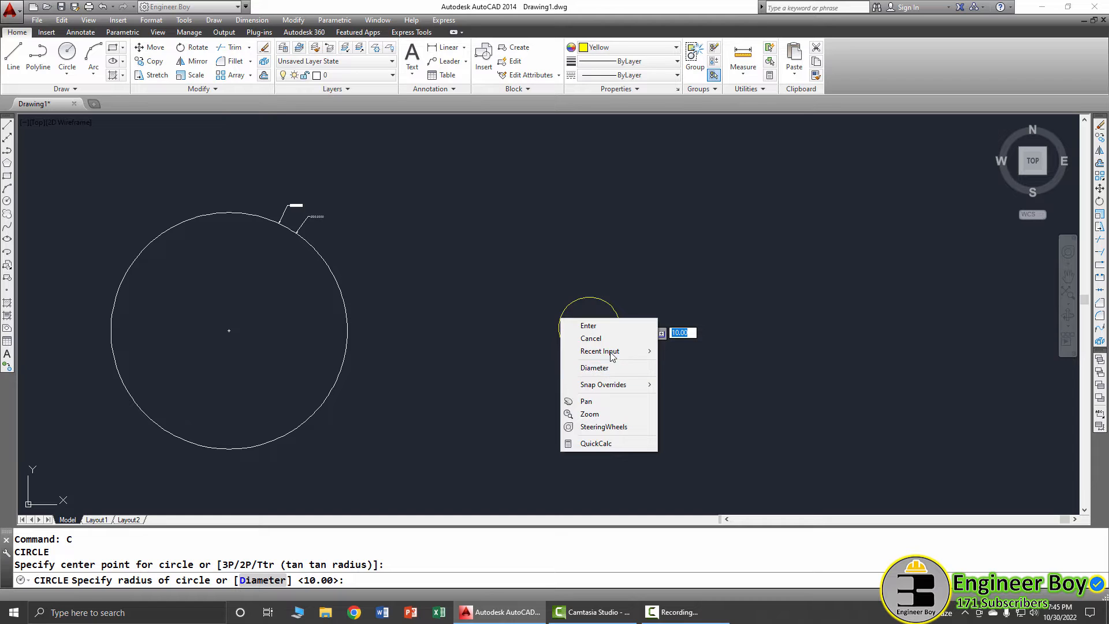
left_click(592, 339)
key("Escape")
key("Escape")
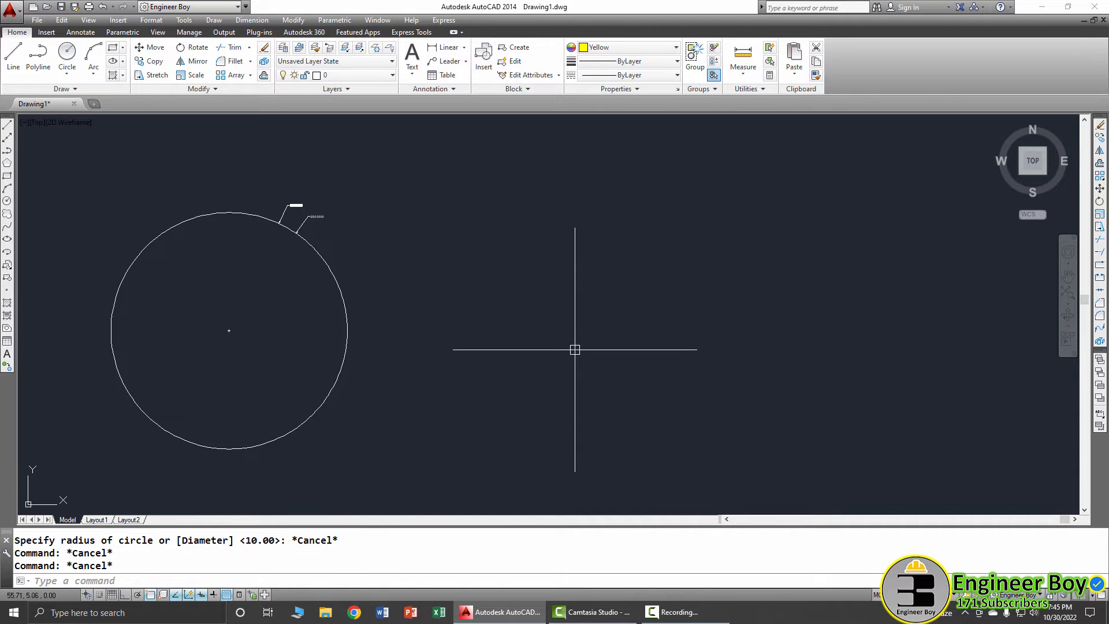
Draw a second circle to the right of the first one, using the Diameter option with a value of 30.
type("c")
key("Return")
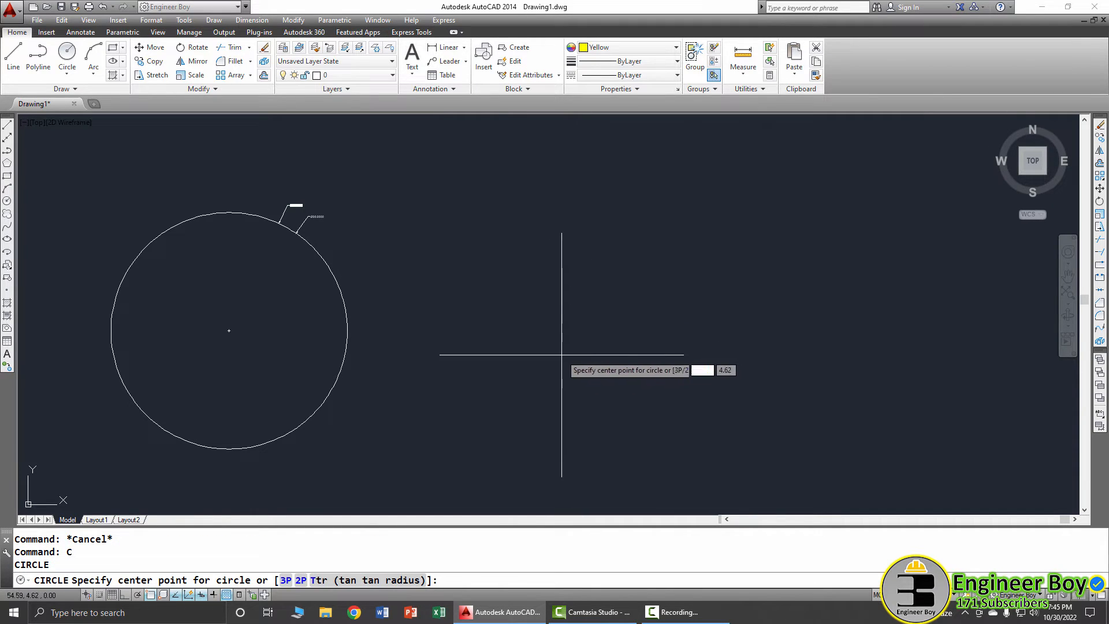
left_click(596, 321)
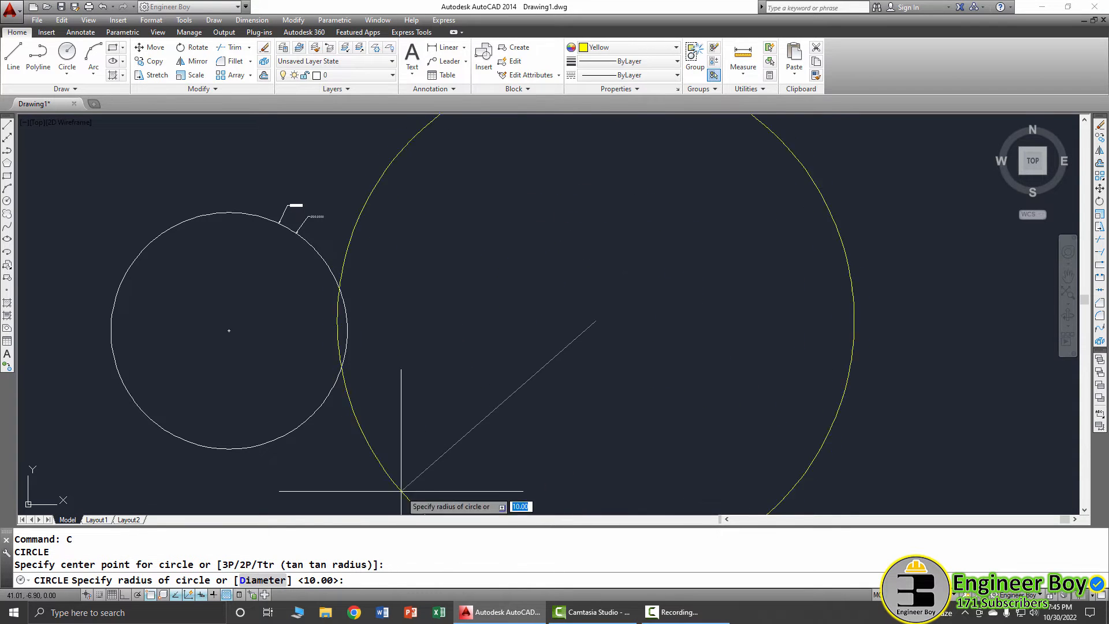
type("d")
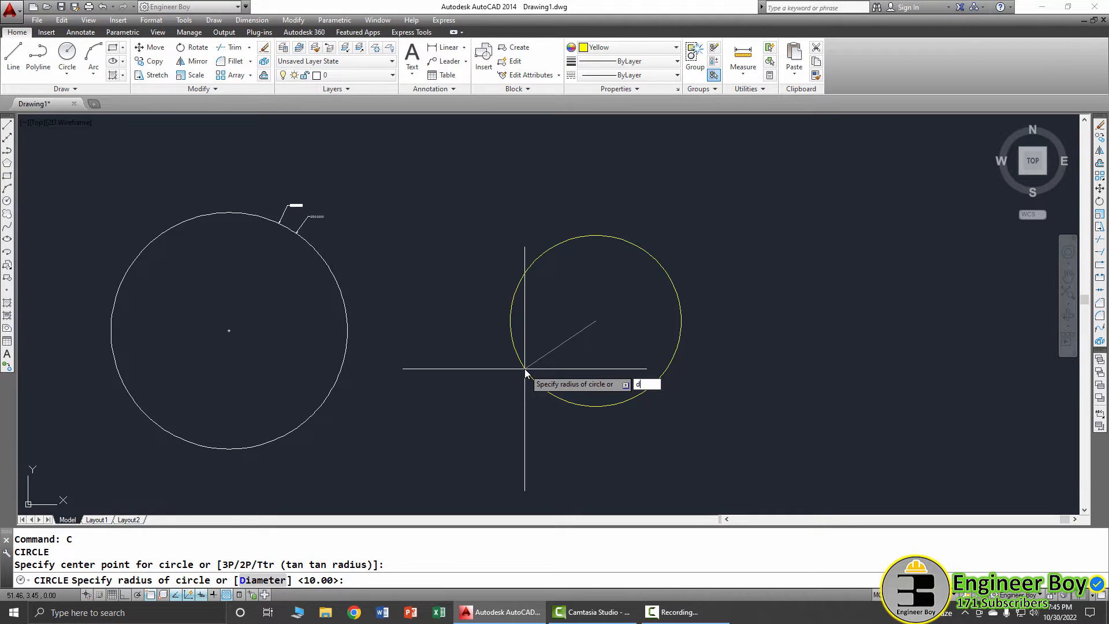
key("Return")
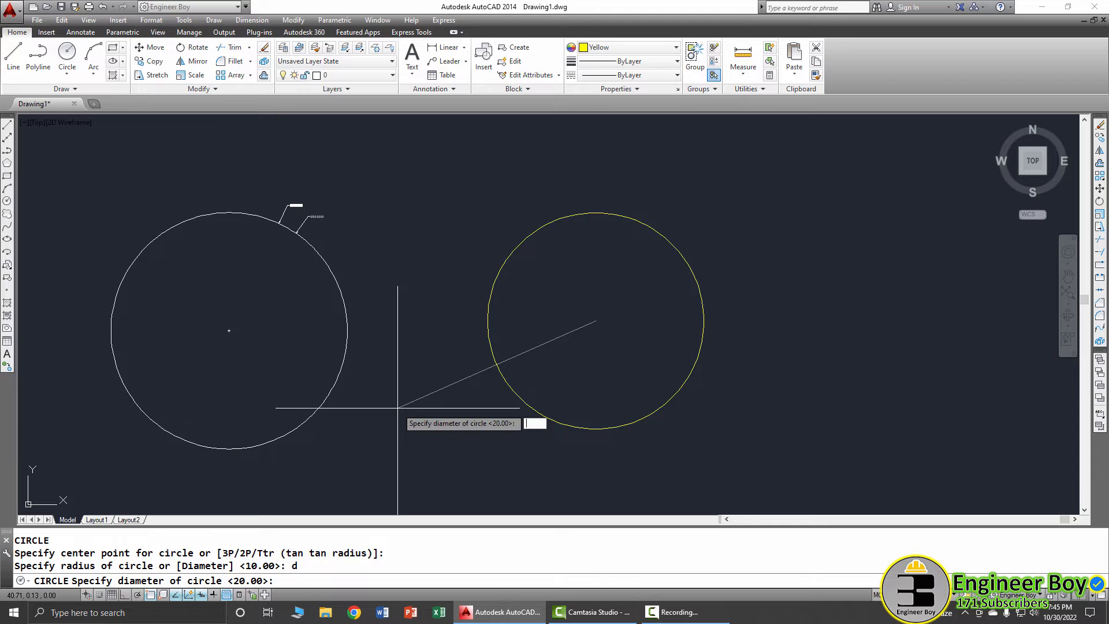
key("Return")
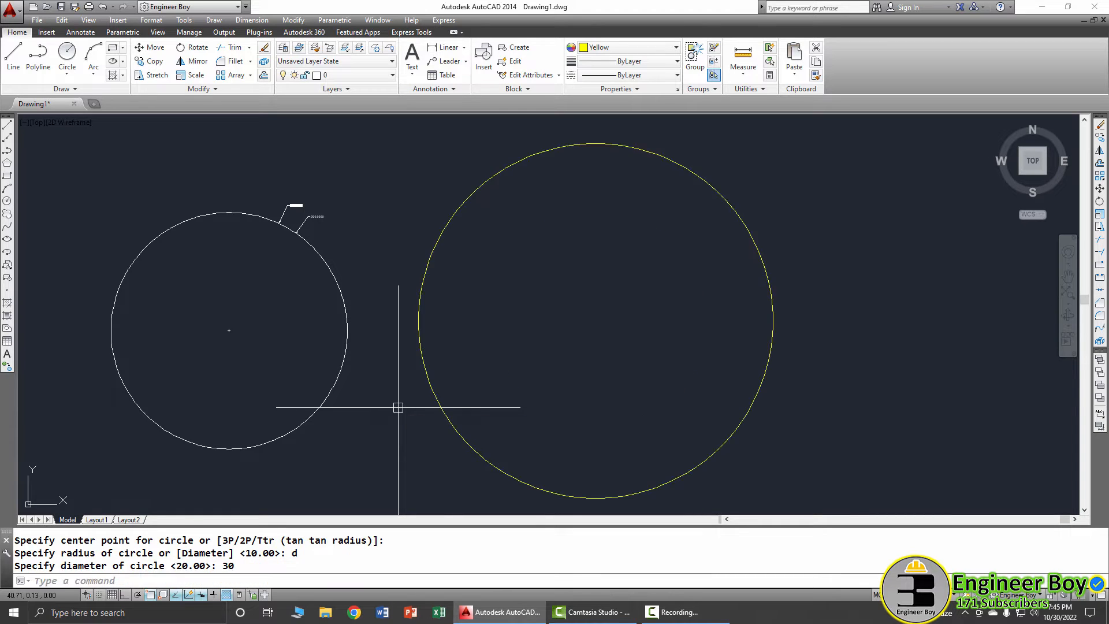
Add a diameter dimension to the yellow circle, placed outside the upper part of its circumference.
middle_click_drag(463, 338, 366, 313)
scroll(354, 351, "down", 2)
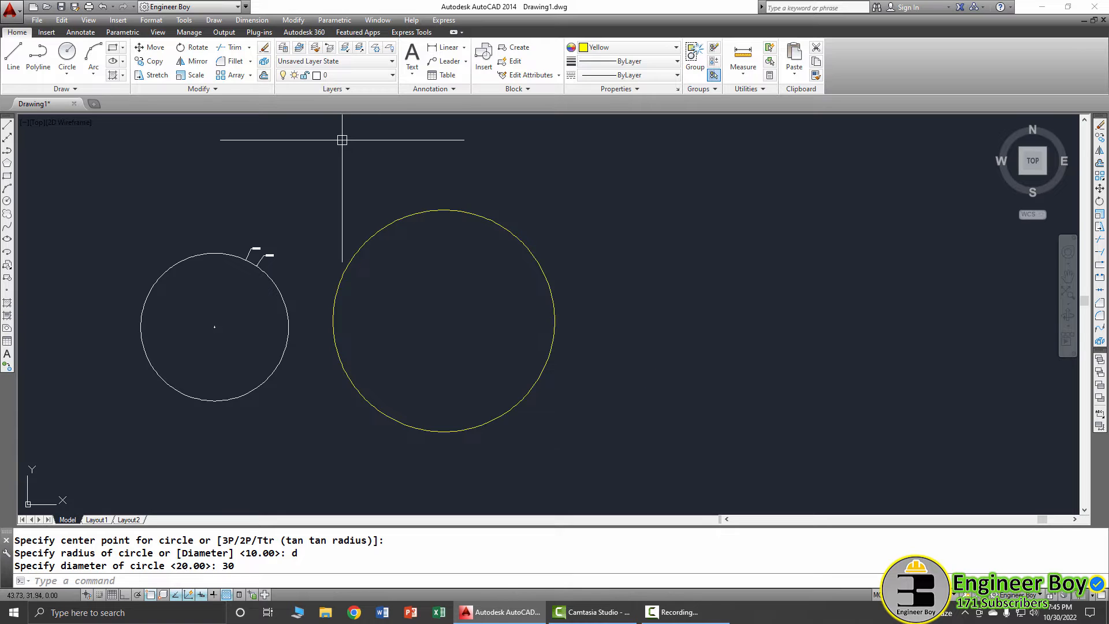
left_click(81, 32)
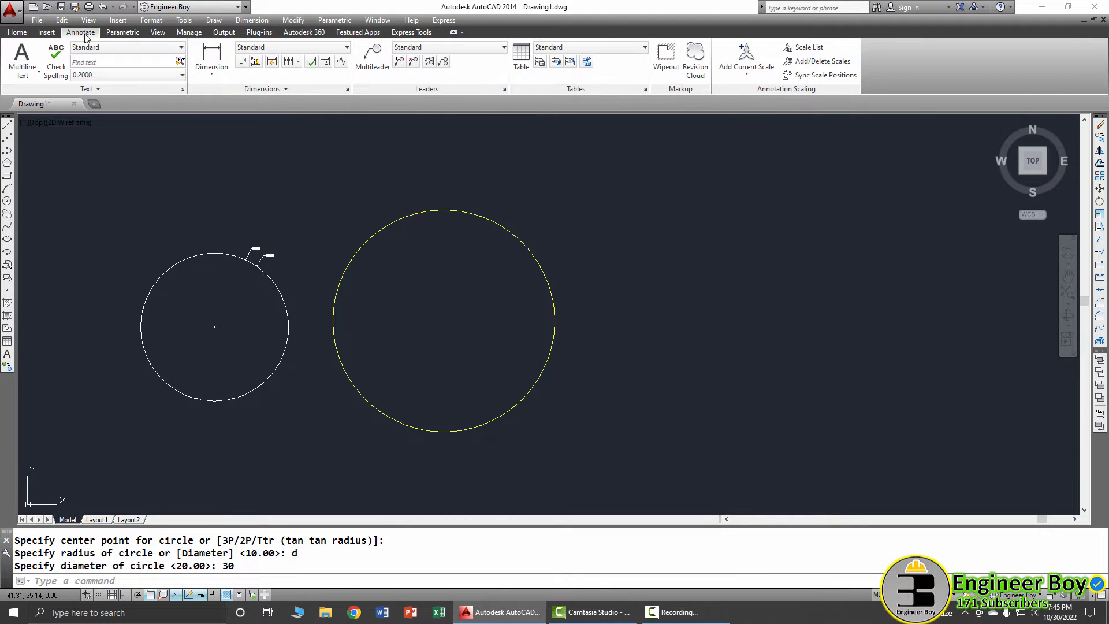
left_click(212, 72)
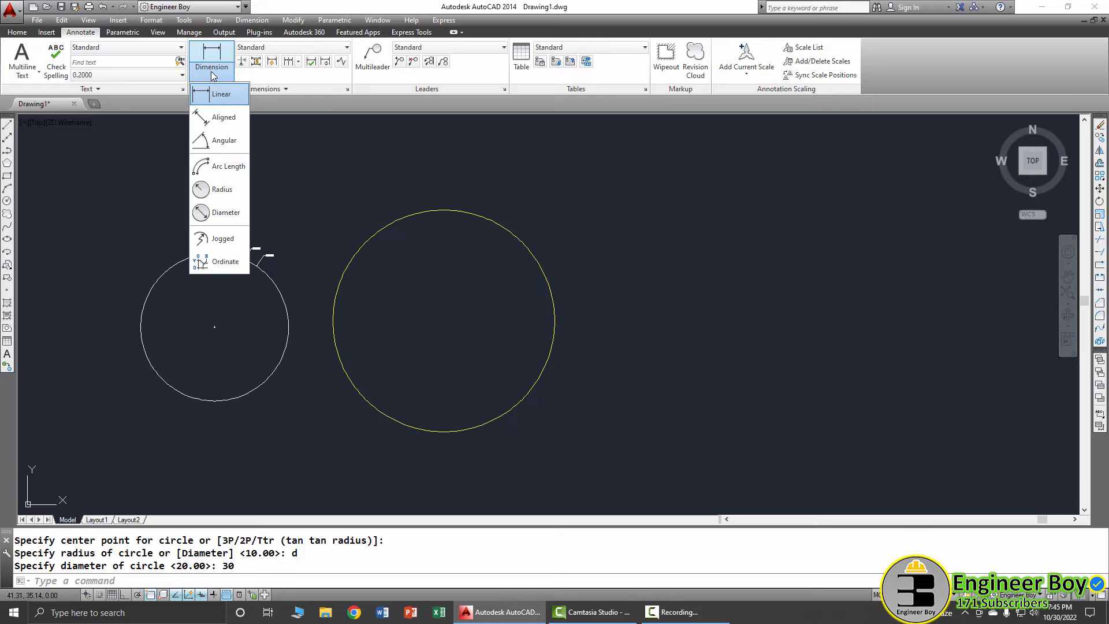
left_click(225, 214)
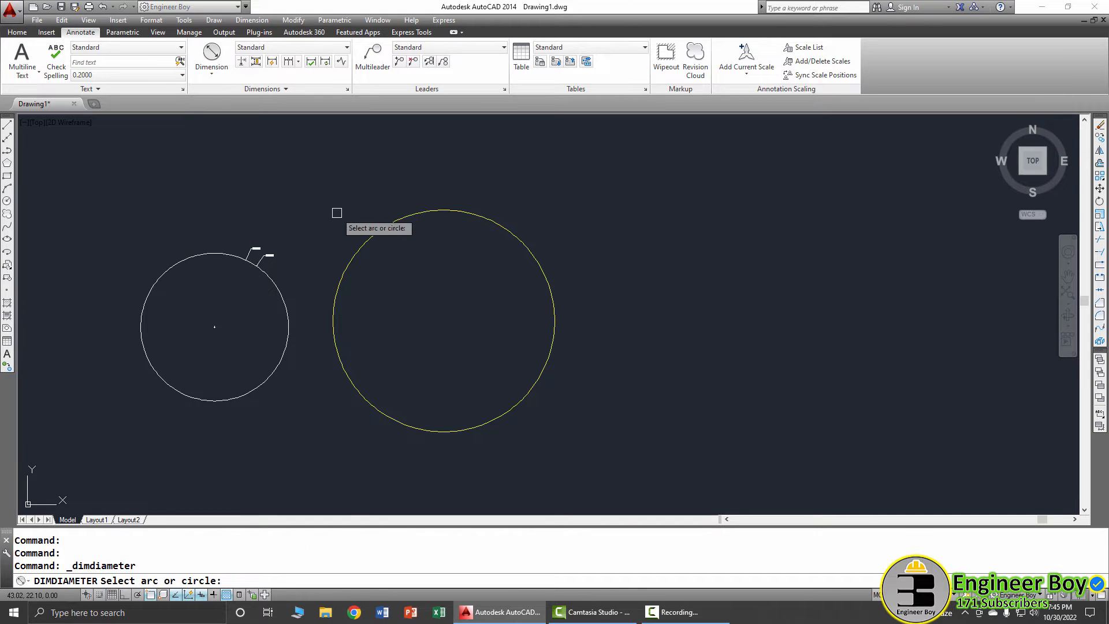
left_click(474, 213)
scroll(462, 195, "up", 5)
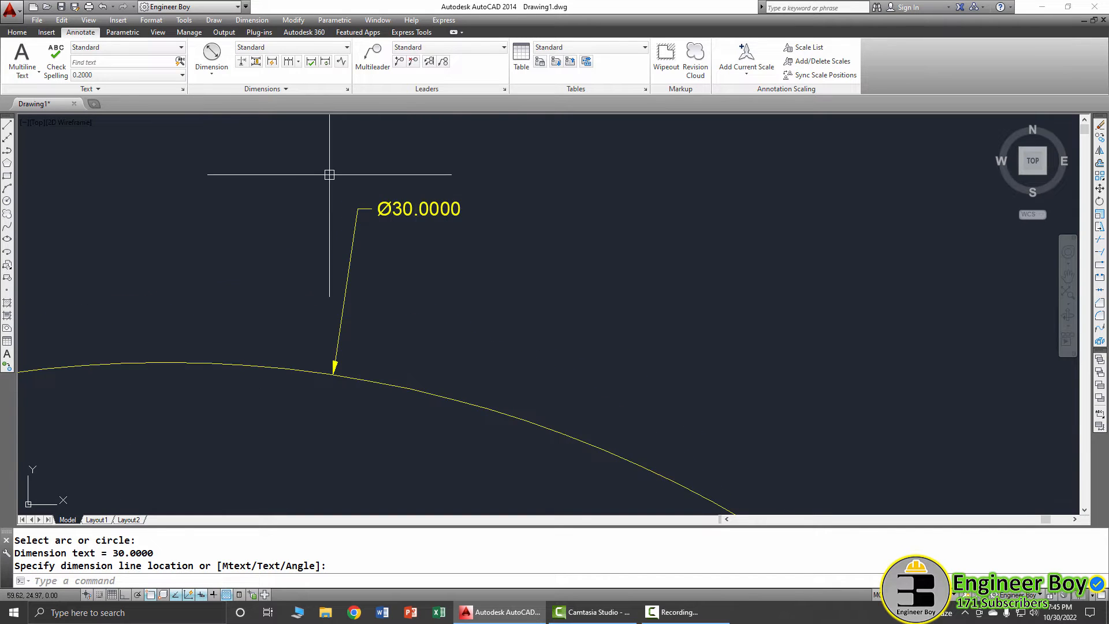
Add a radius dimension to the yellow circle, placed outside the circumference just right of its diameter dimension.
scroll(328, 173, "down", 5)
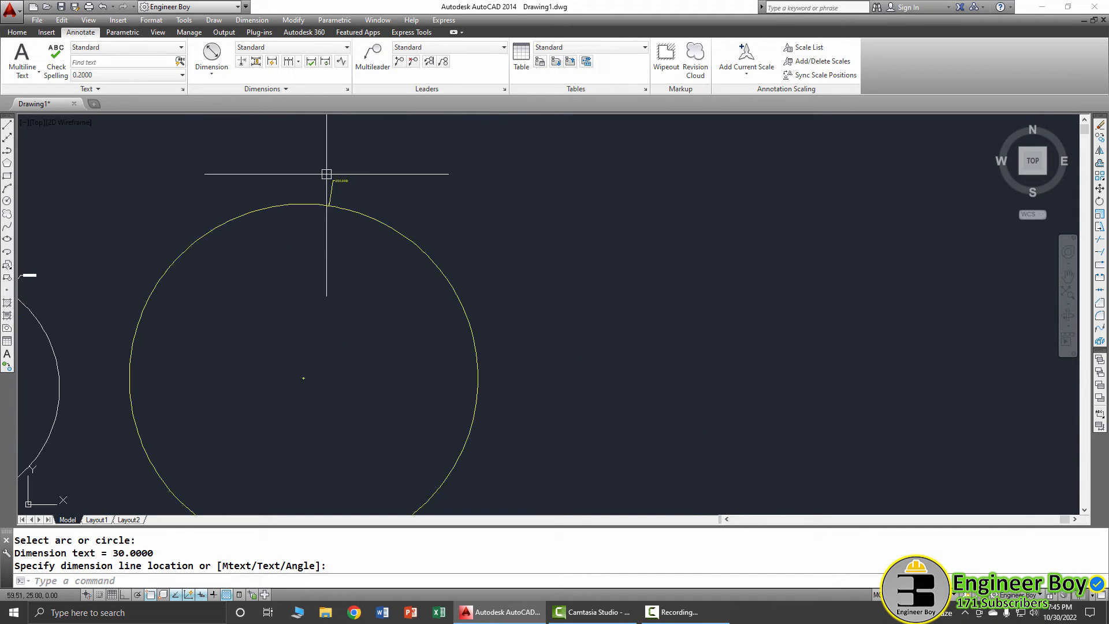
left_click(212, 68)
left_click(222, 189)
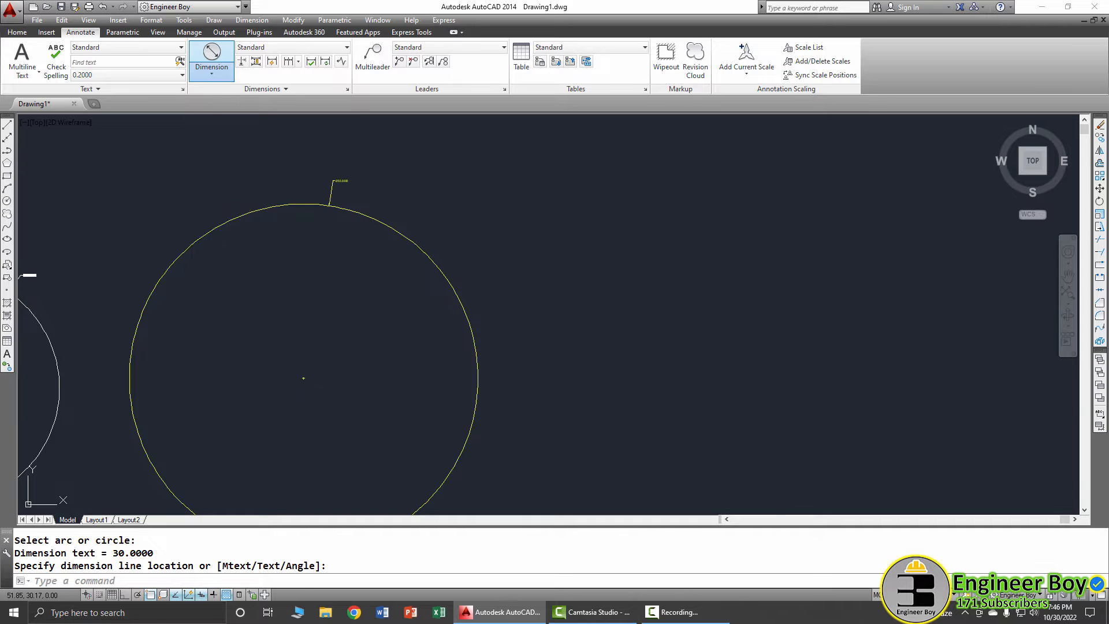
left_click(347, 212)
scroll(342, 196, "up", 4)
left_click(335, 200)
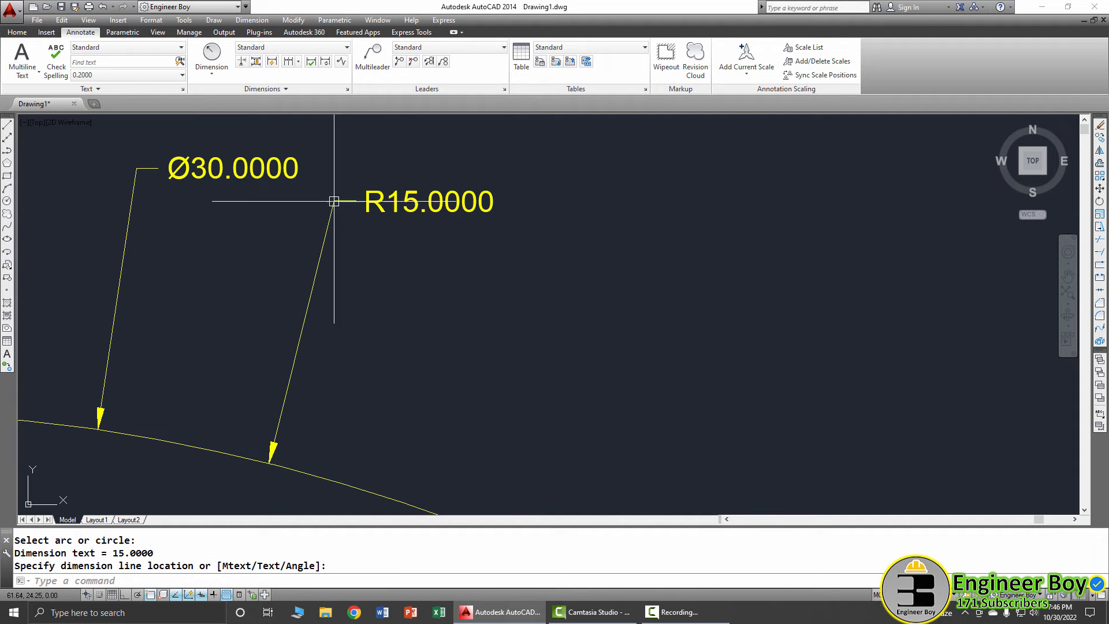
scroll(213, 203, "down", 4)
left_click(252, 21)
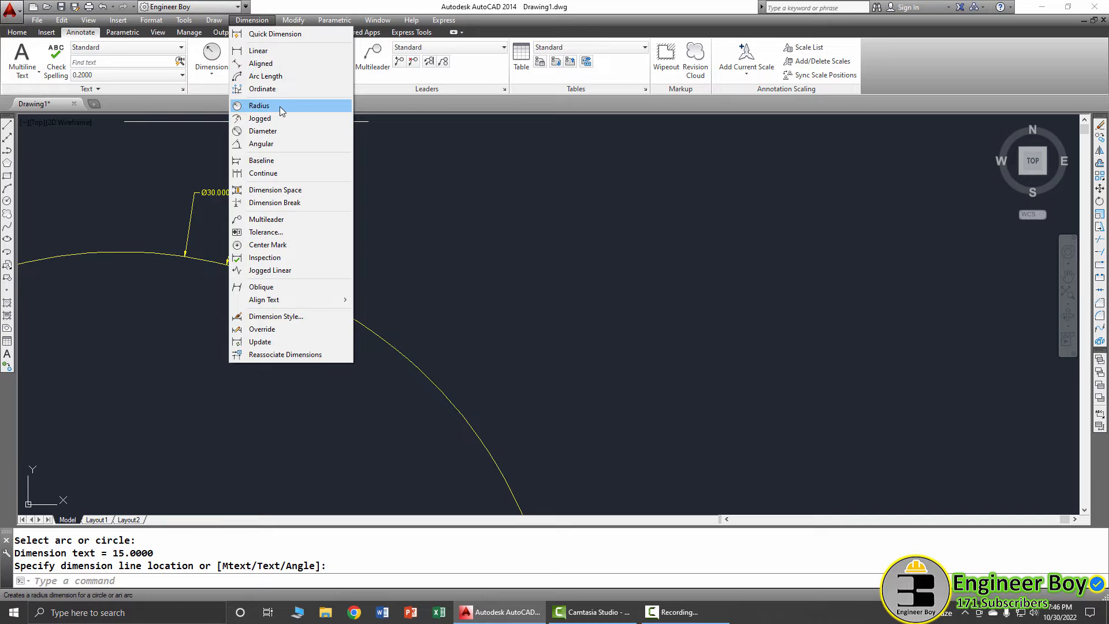
left_click(540, 268)
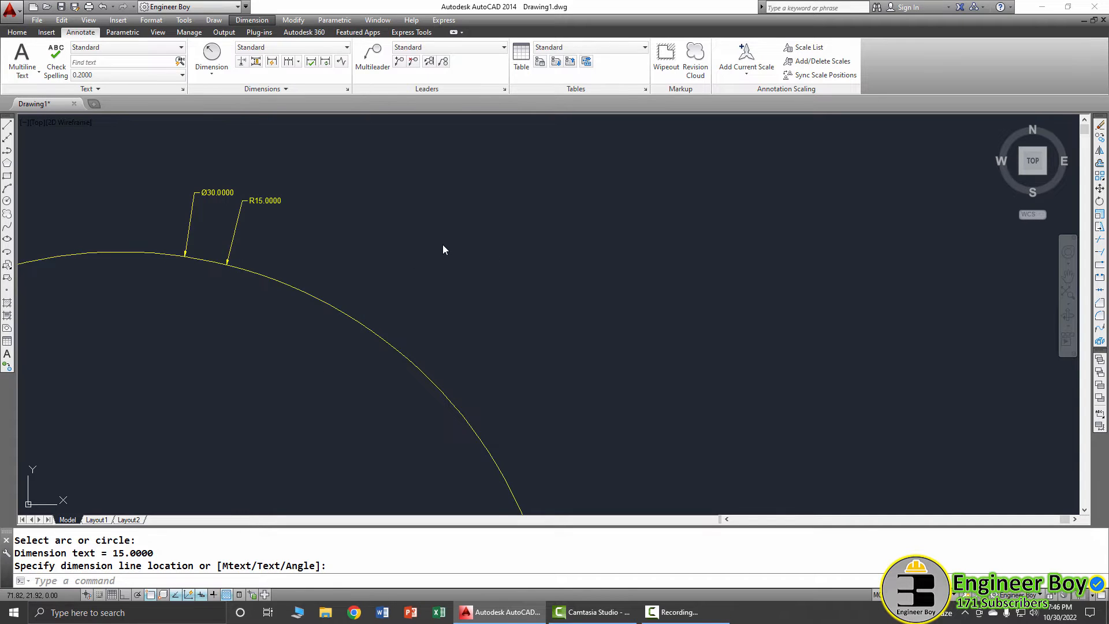
scroll(443, 245, "down", 2)
left_click(565, 286)
left_click(526, 297)
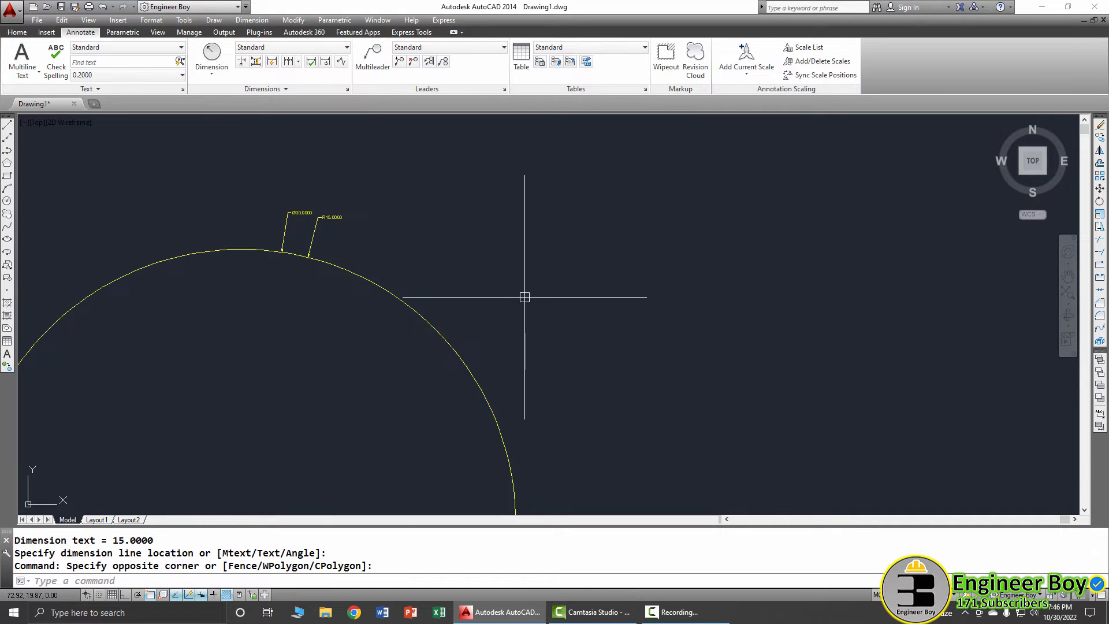
Set the current object colour to Cyan.
scroll(349, 220, "down", 1)
scroll(370, 271, "down", 3)
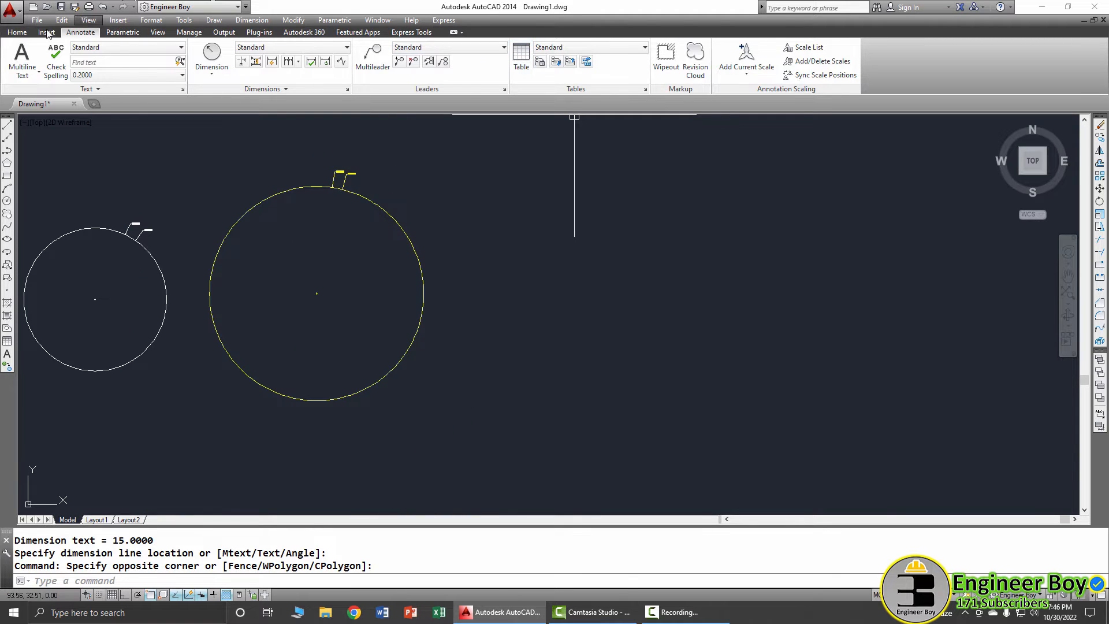
left_click(16, 32)
left_click(612, 47)
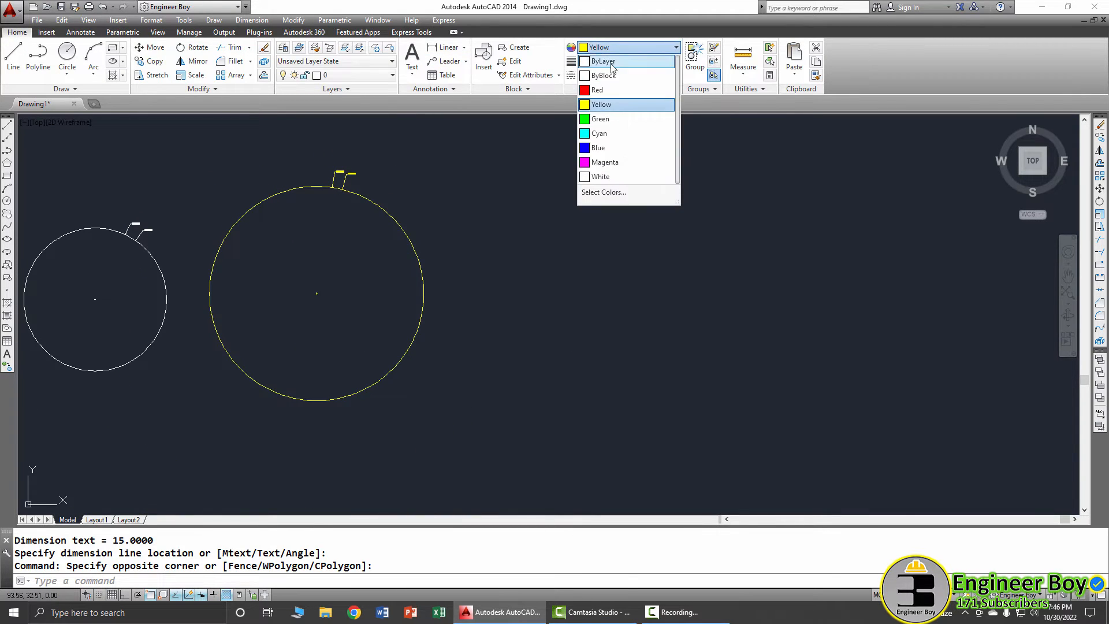
left_click(608, 137)
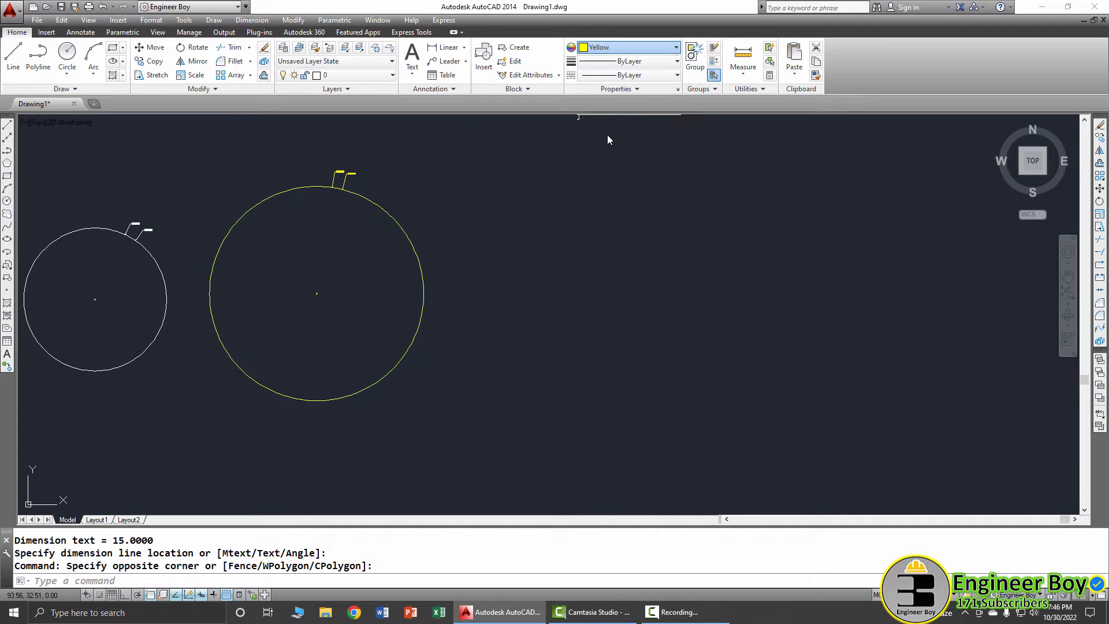
Draw a circle to the right of the yellow one with the 3P option, picking three free points on its circumference.
middle_click_drag(475, 281, 469, 319)
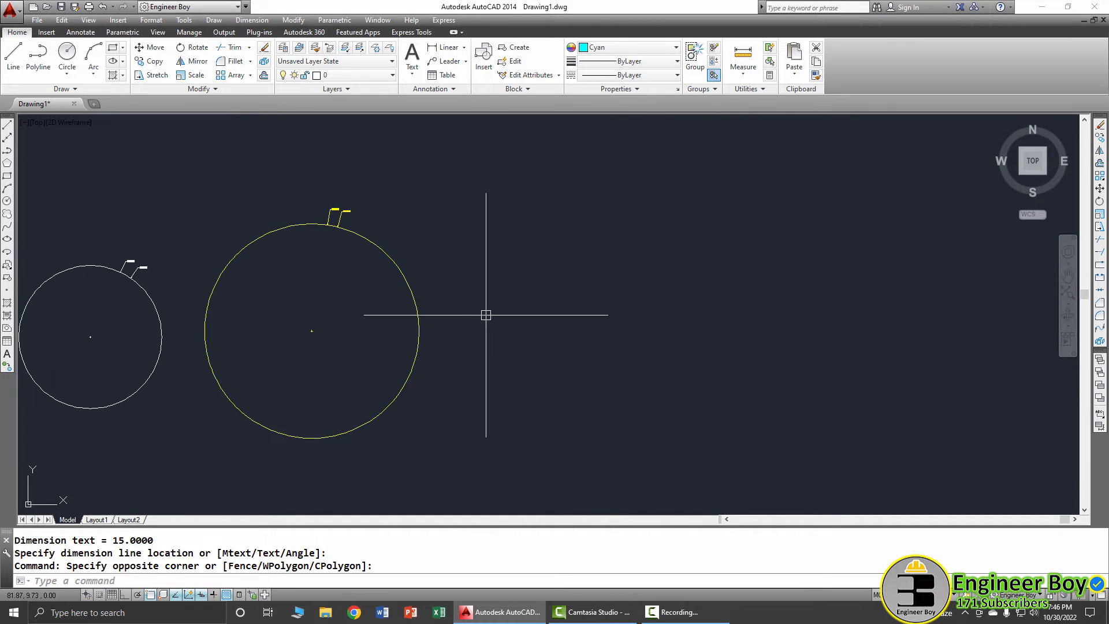
type("c")
key("Return")
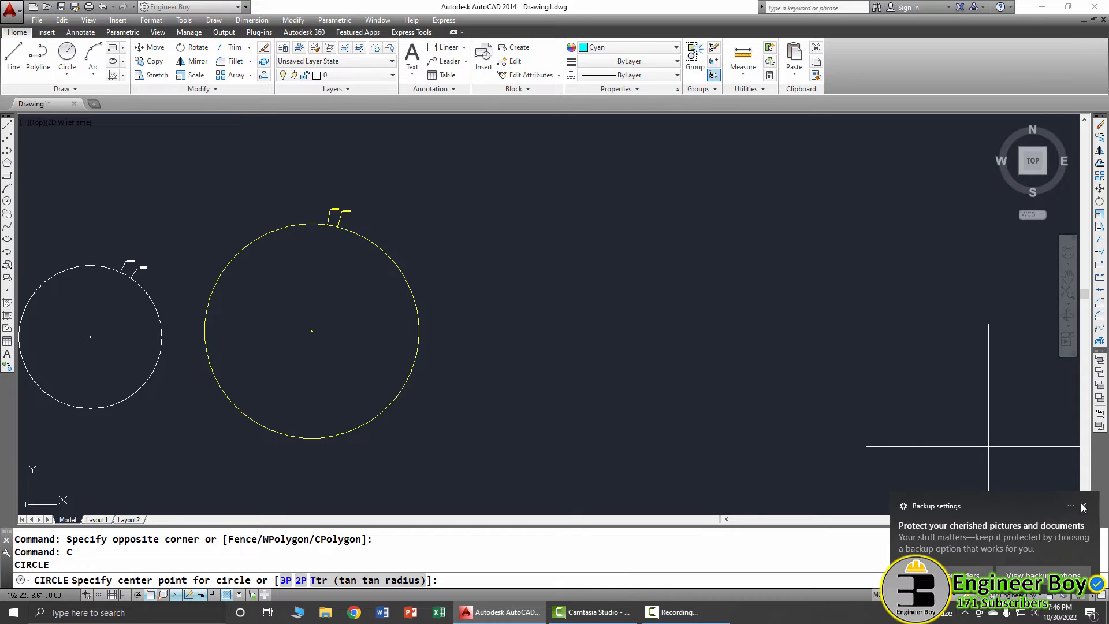
left_click(1084, 507)
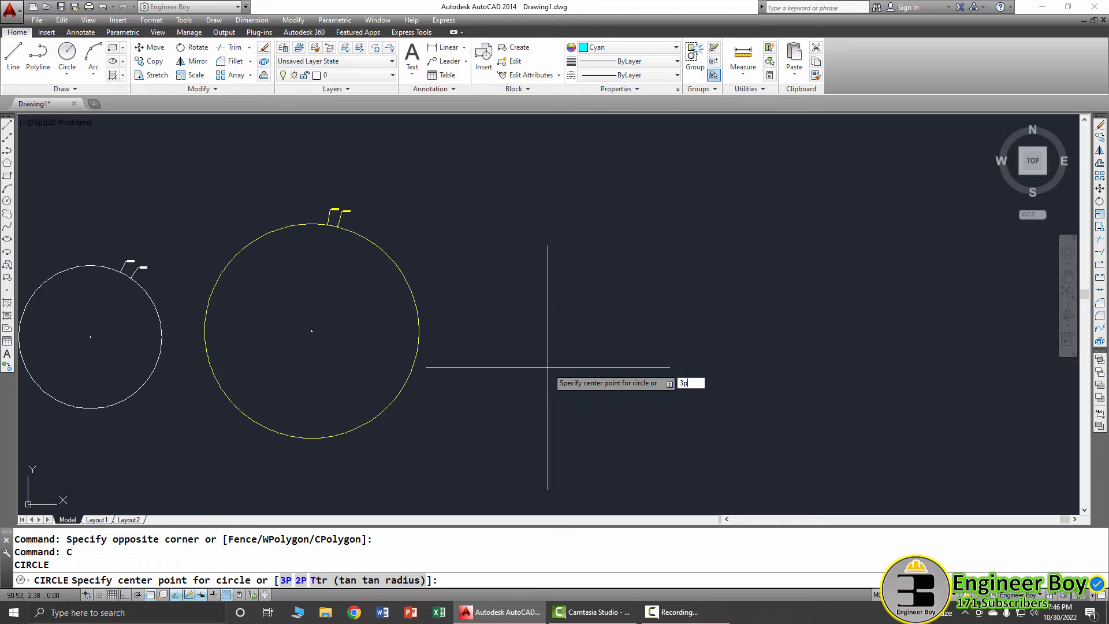
key("Return")
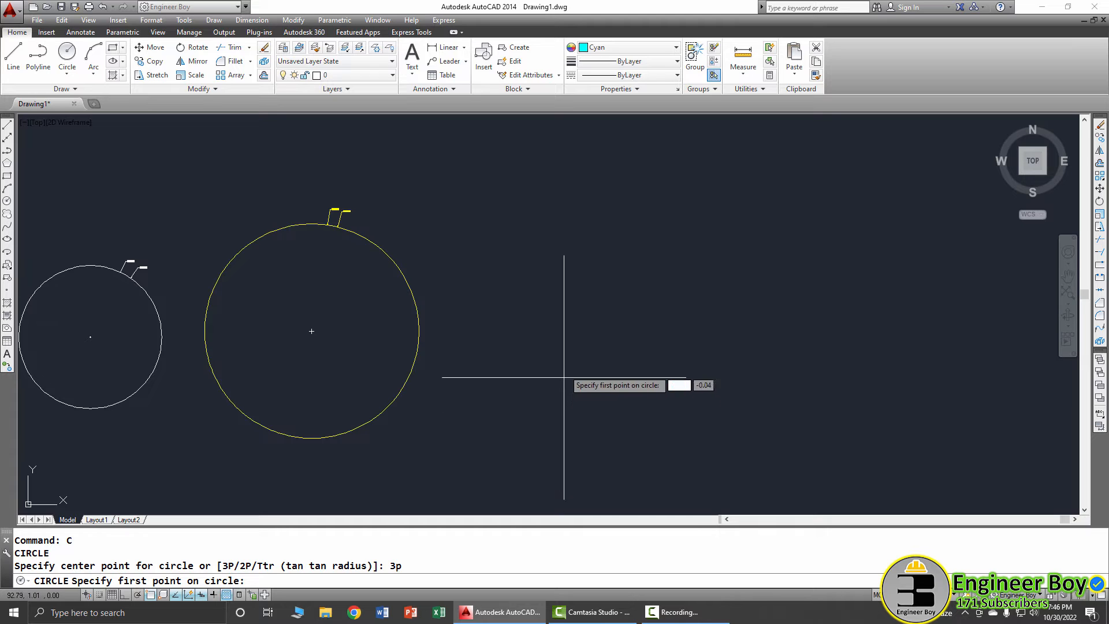
left_click(564, 335)
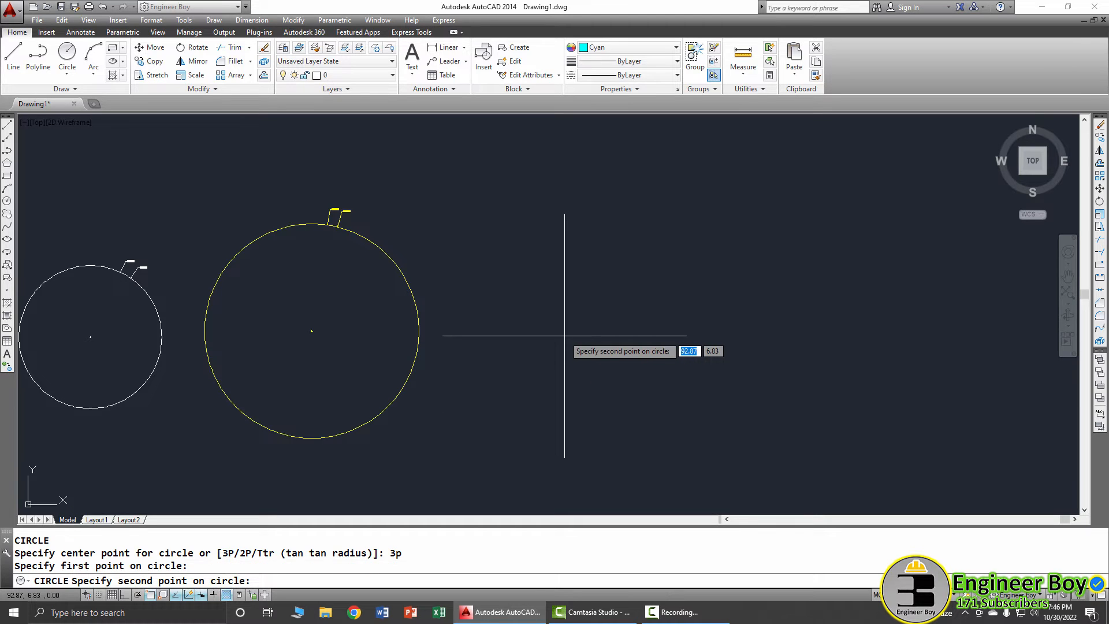
left_click(745, 268)
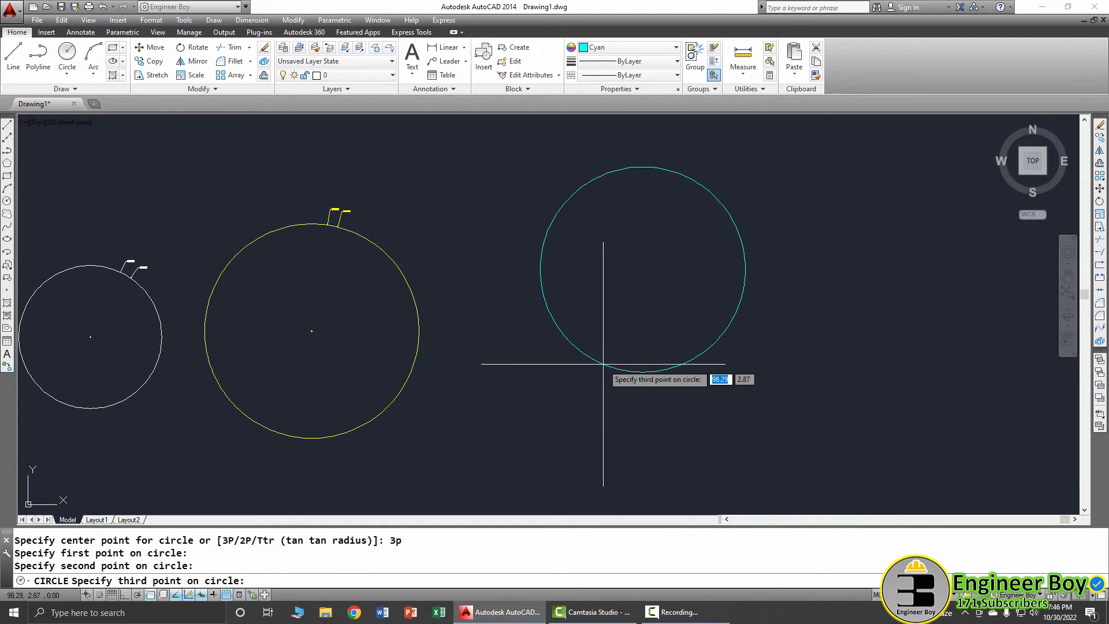
left_click(641, 384)
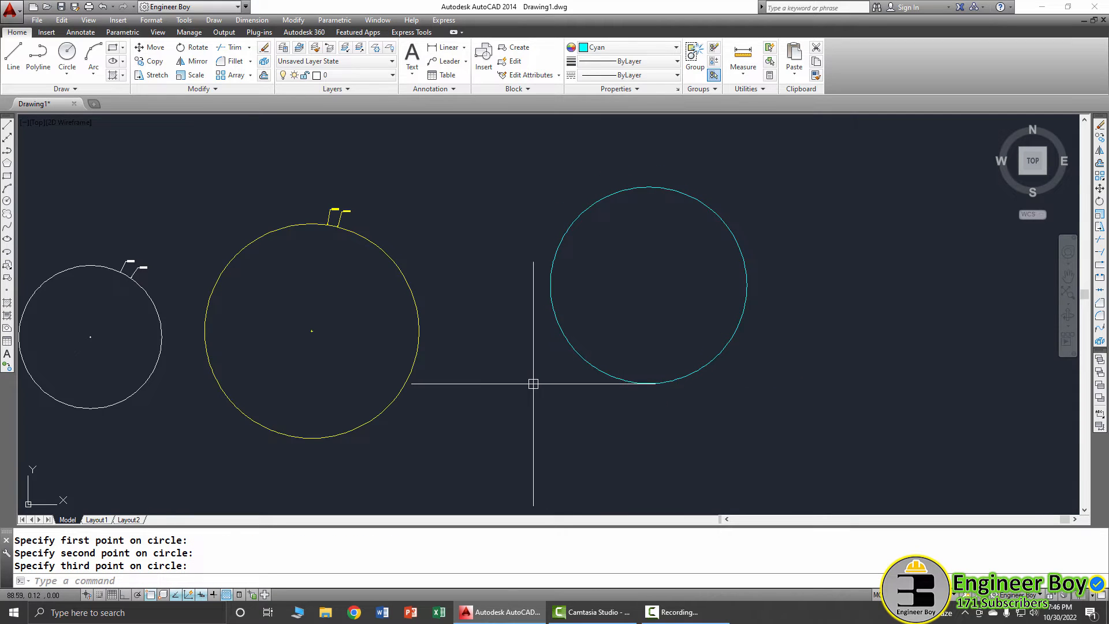
Draw a three-sided polygon in the empty area below the circles with the Edge option, using Ortho and a horizontal edge of 10.
scroll(317, 310, "down", 2)
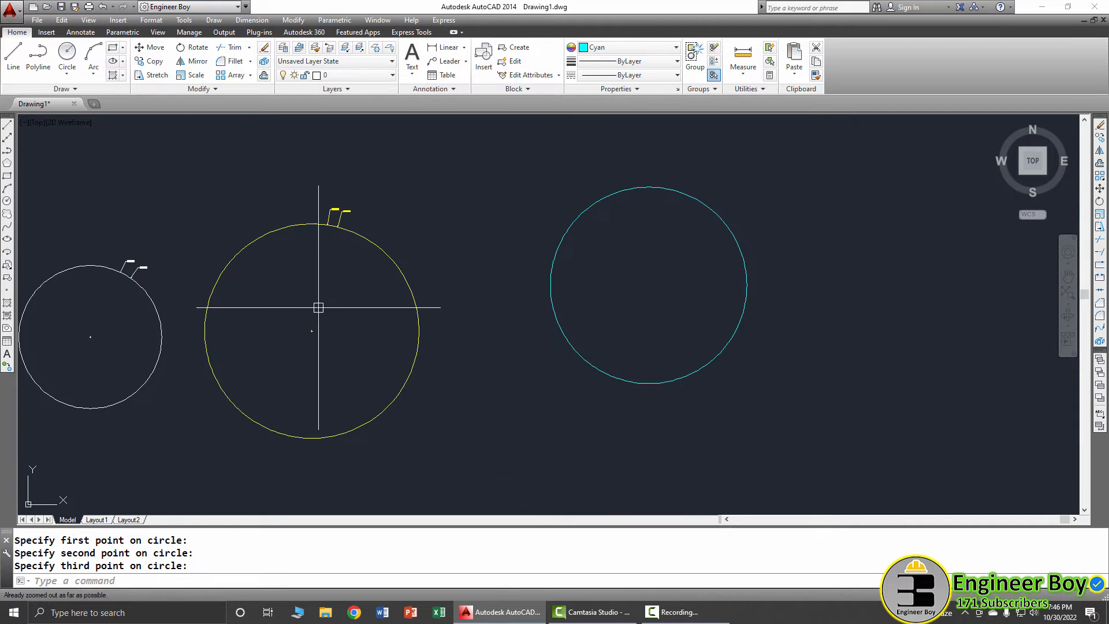
middle_click_drag(466, 383, 465, 218)
key("Escape")
key("Escape")
key("Escape")
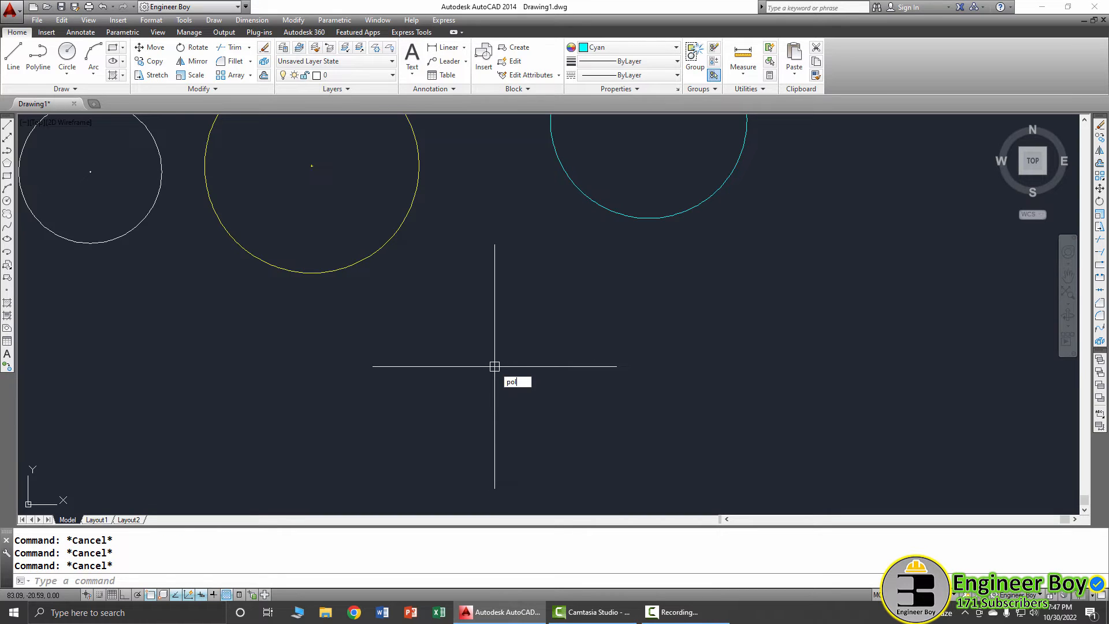
key("Return")
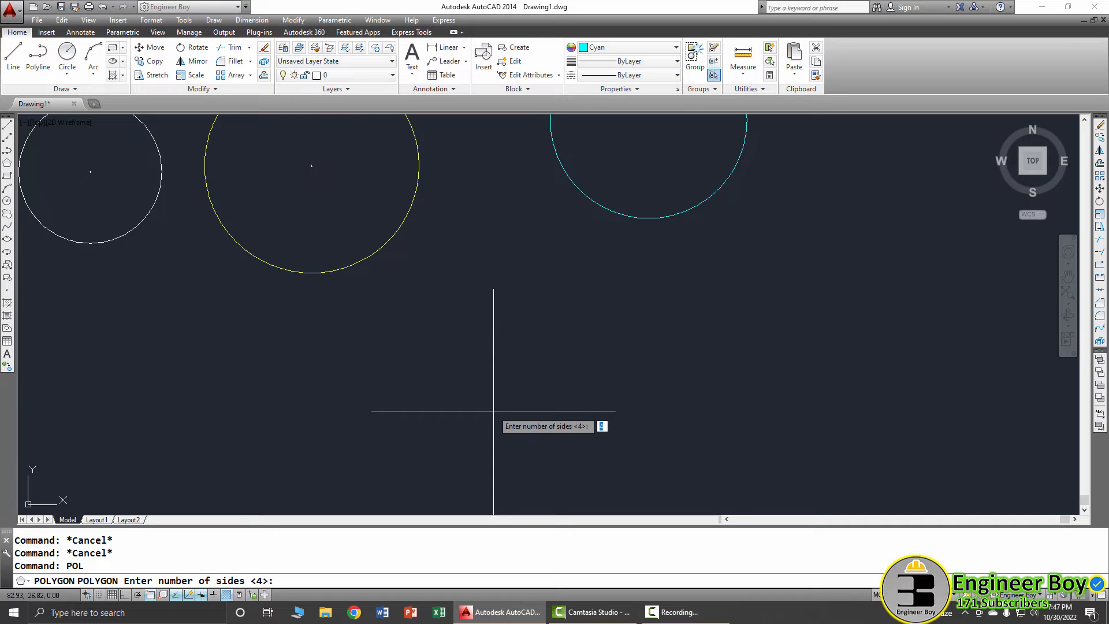
key("Return")
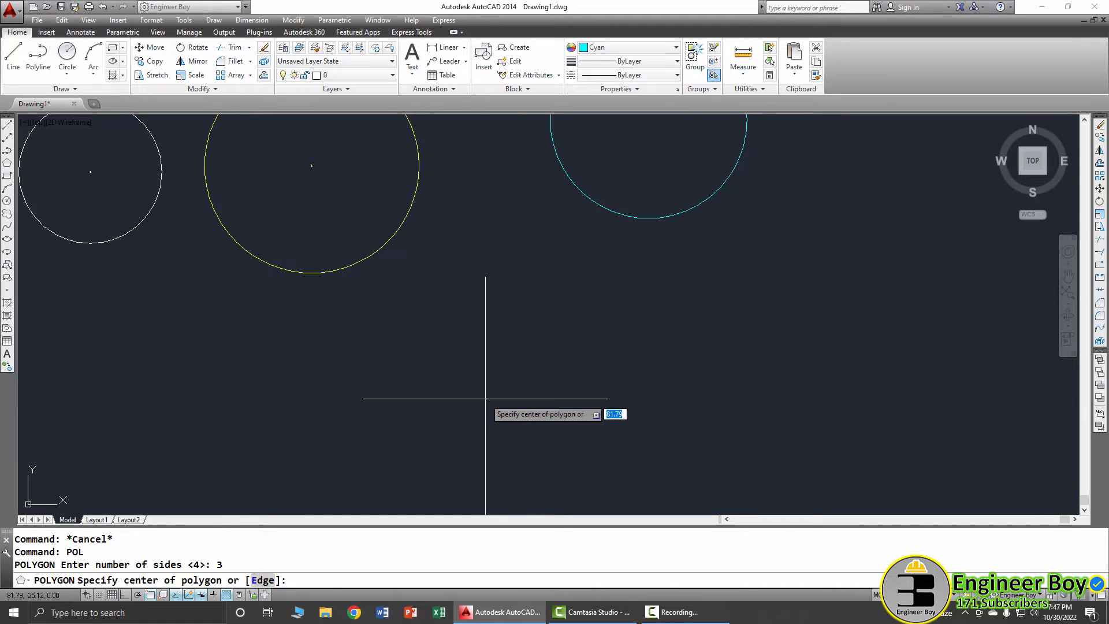
type("e")
key("Return")
left_click(518, 393)
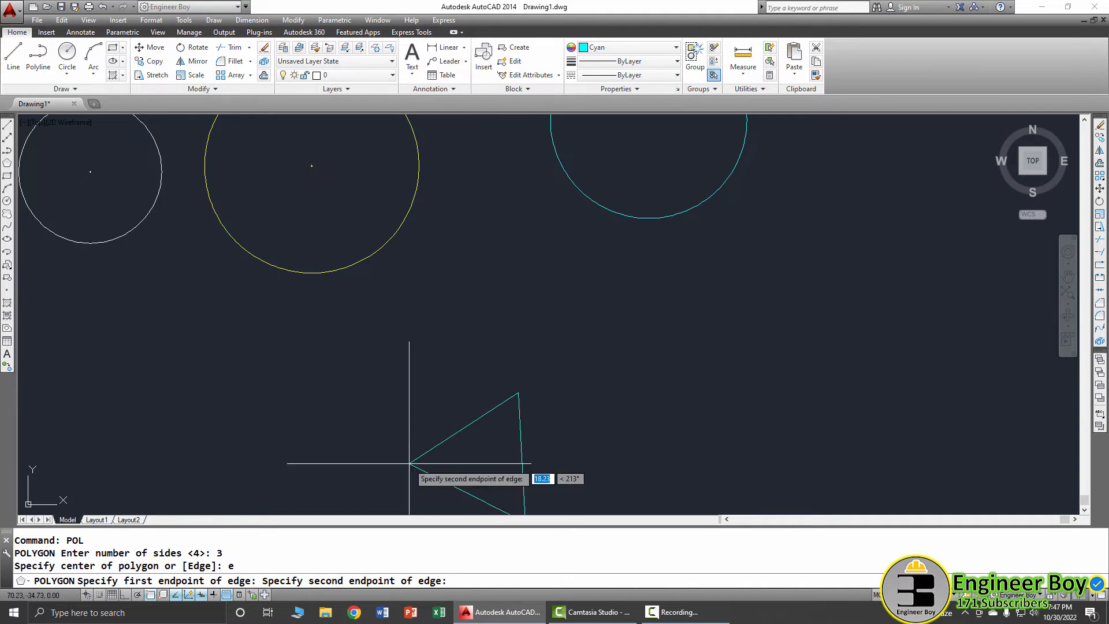
key("F8")
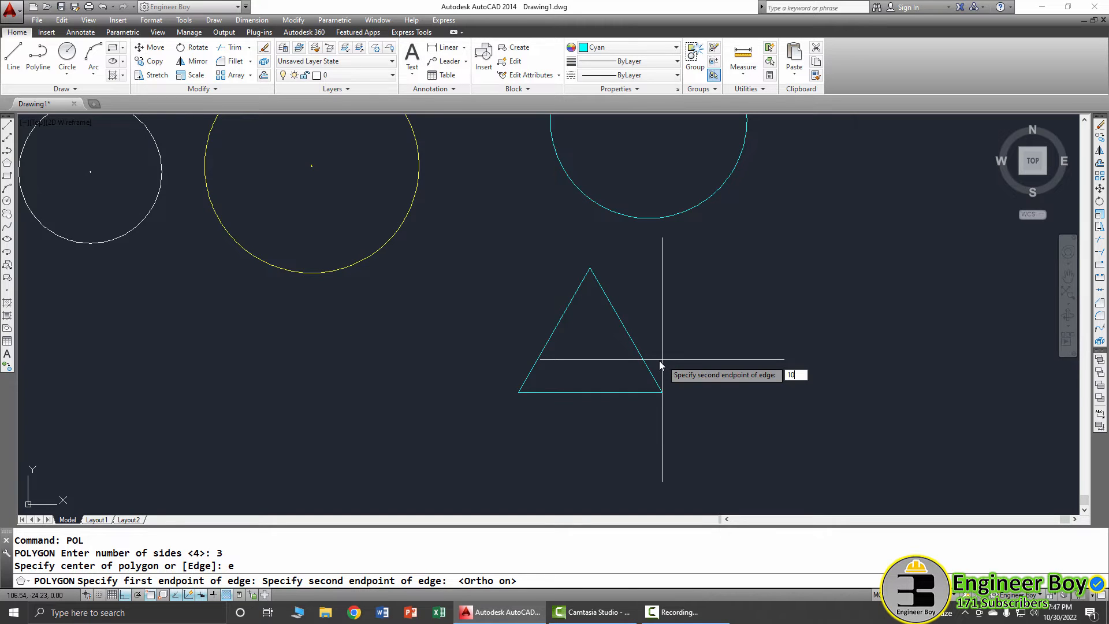
key("Return")
Draw a circle inside the triangle with the 3P option, through the midpoints of its three sides.
scroll(564, 358, "up", 4)
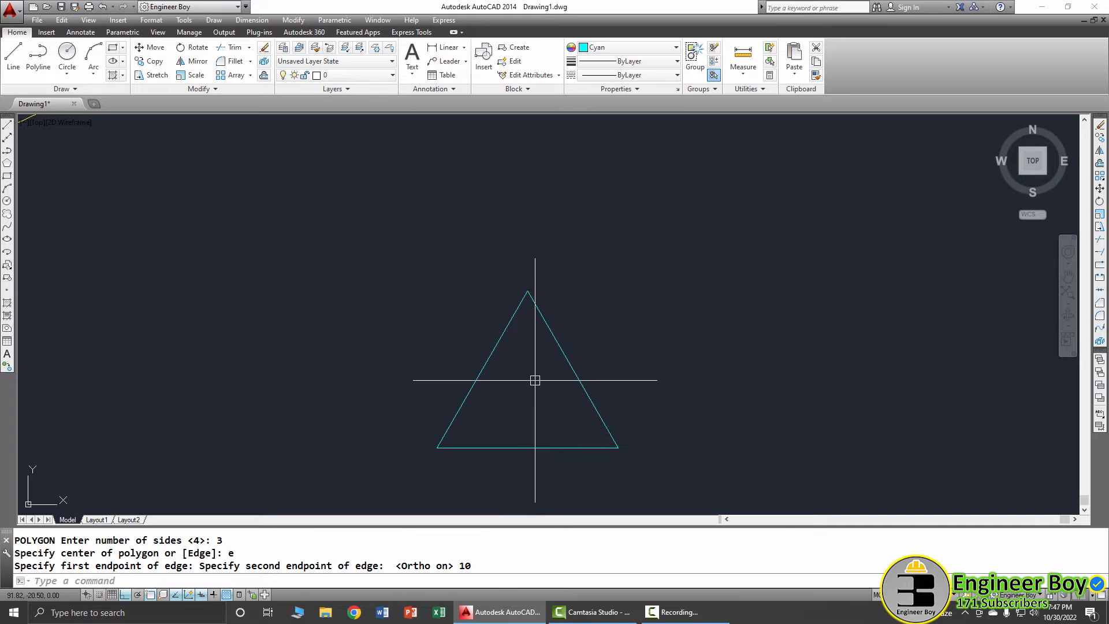
key("Return")
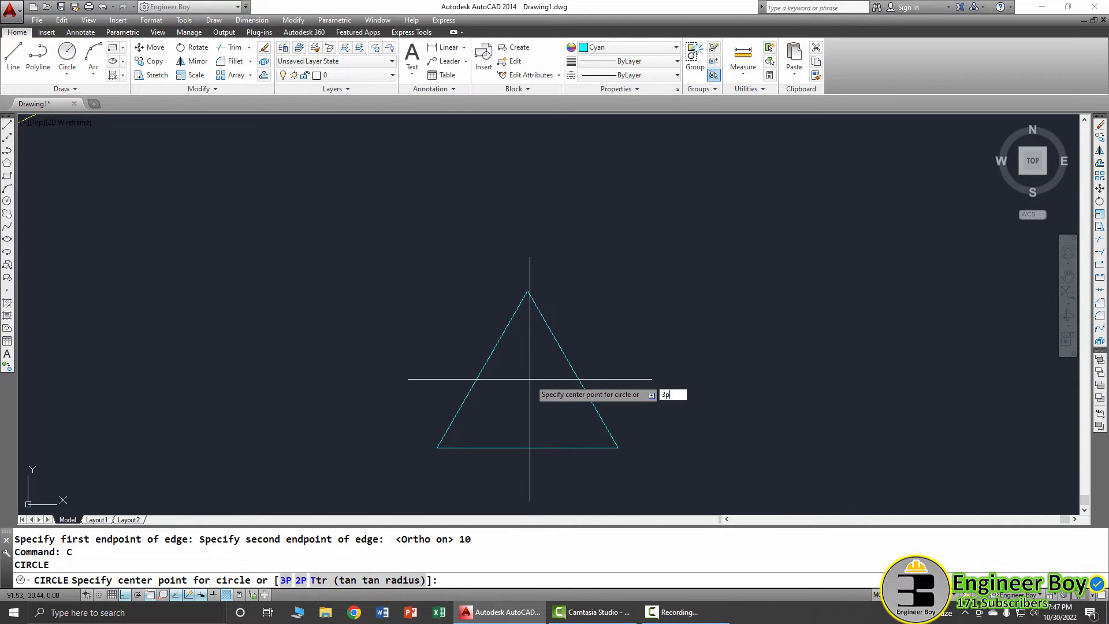
type("3p")
key("Return")
left_click(482, 370)
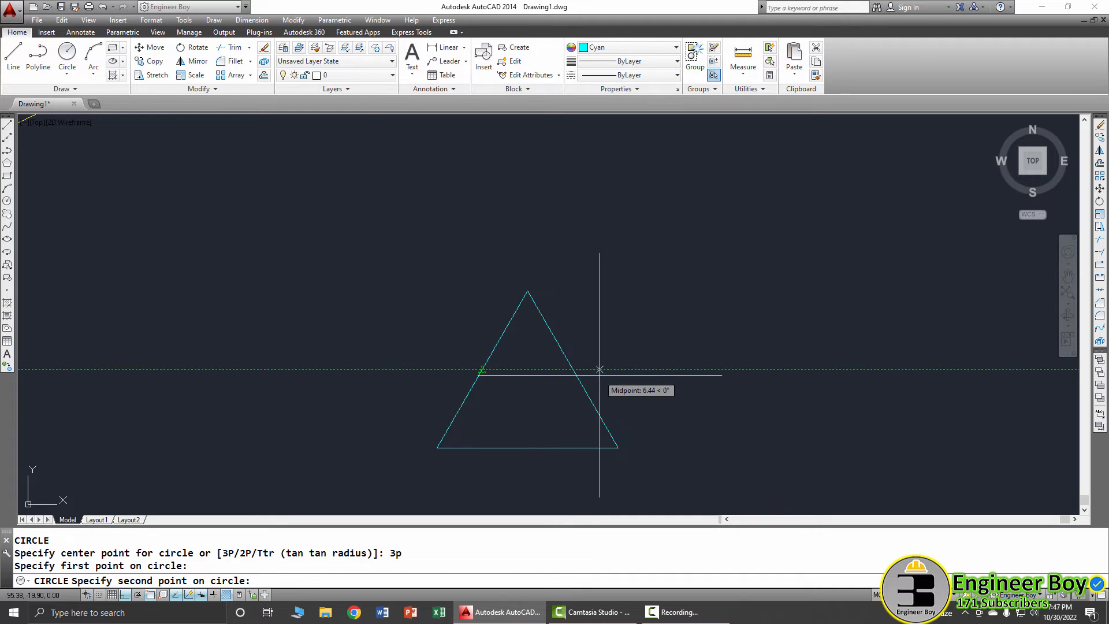
left_click(573, 371)
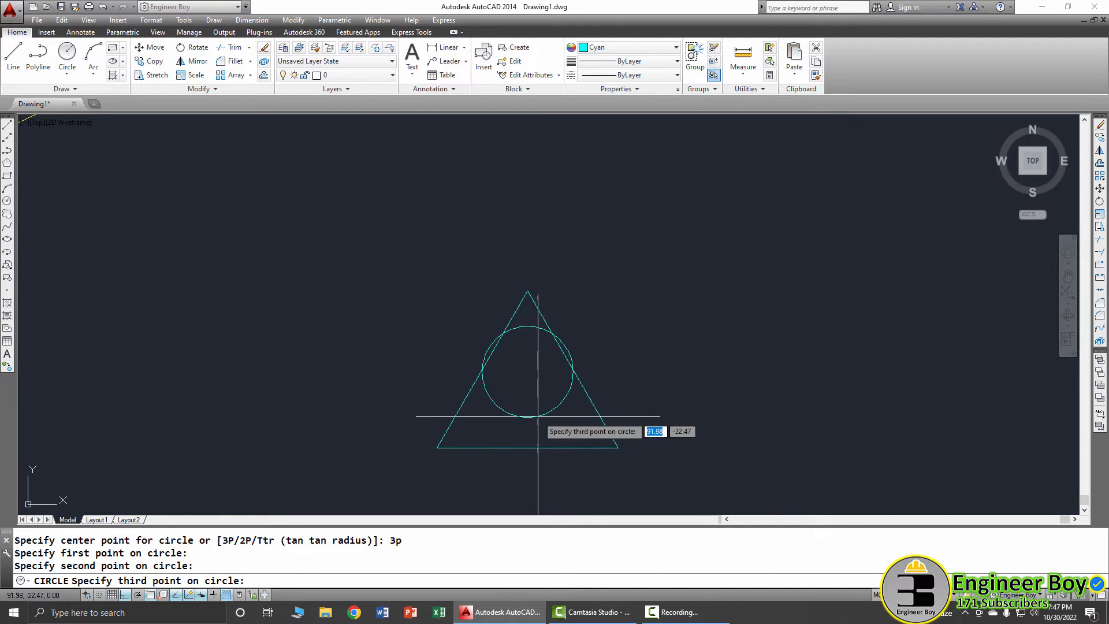
left_click(524, 449)
middle_click_drag(614, 421, 575, 369)
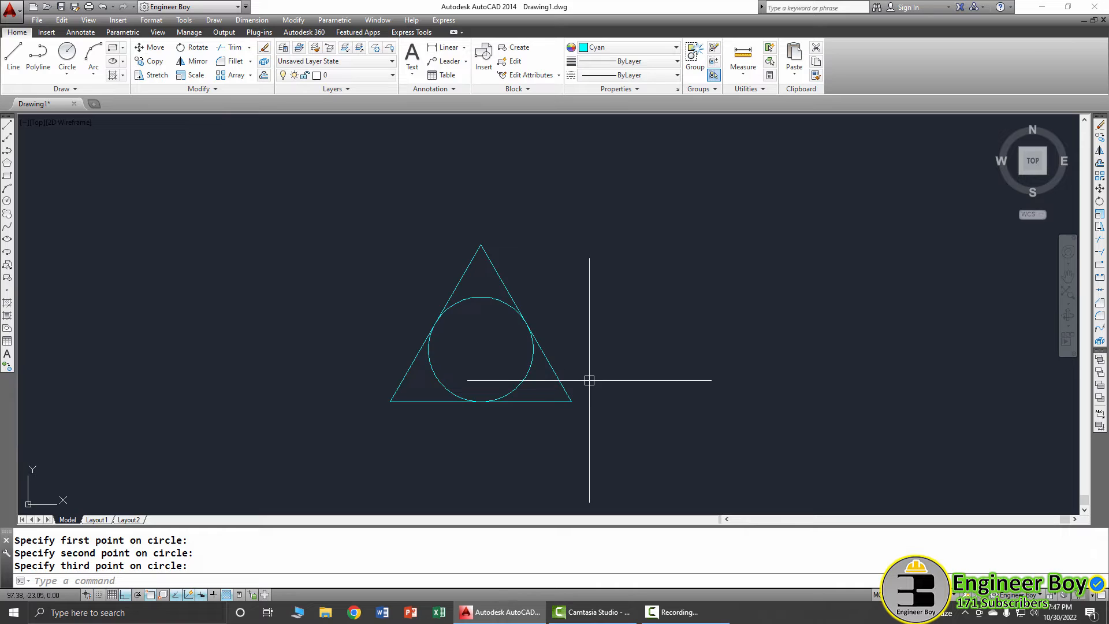
scroll(370, 335, "down", 2)
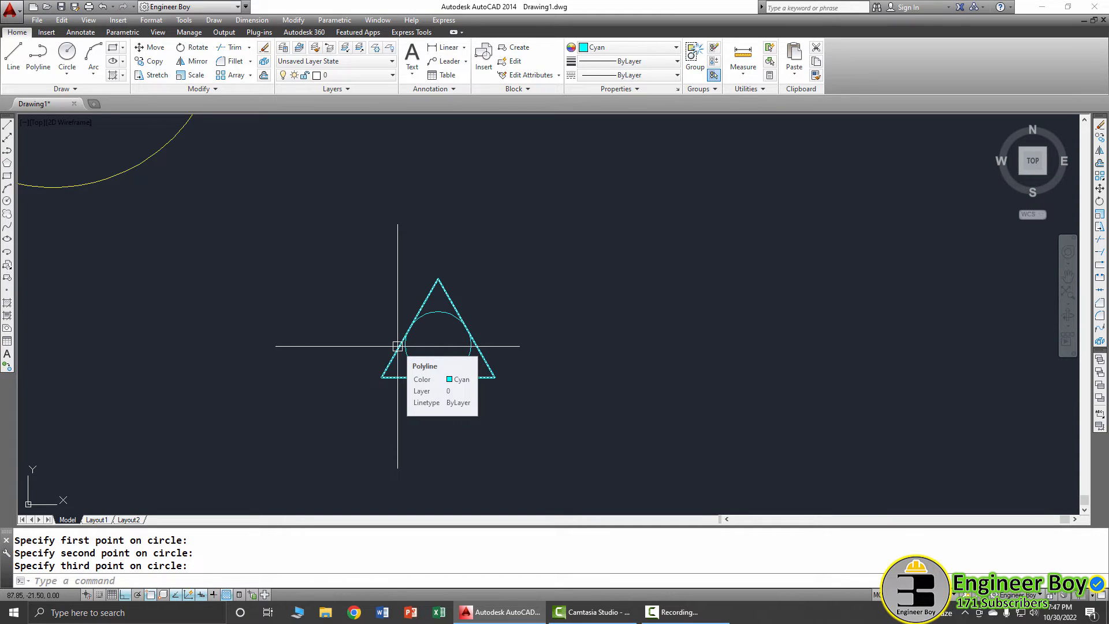
scroll(375, 324, "down", 1)
key("Escape")
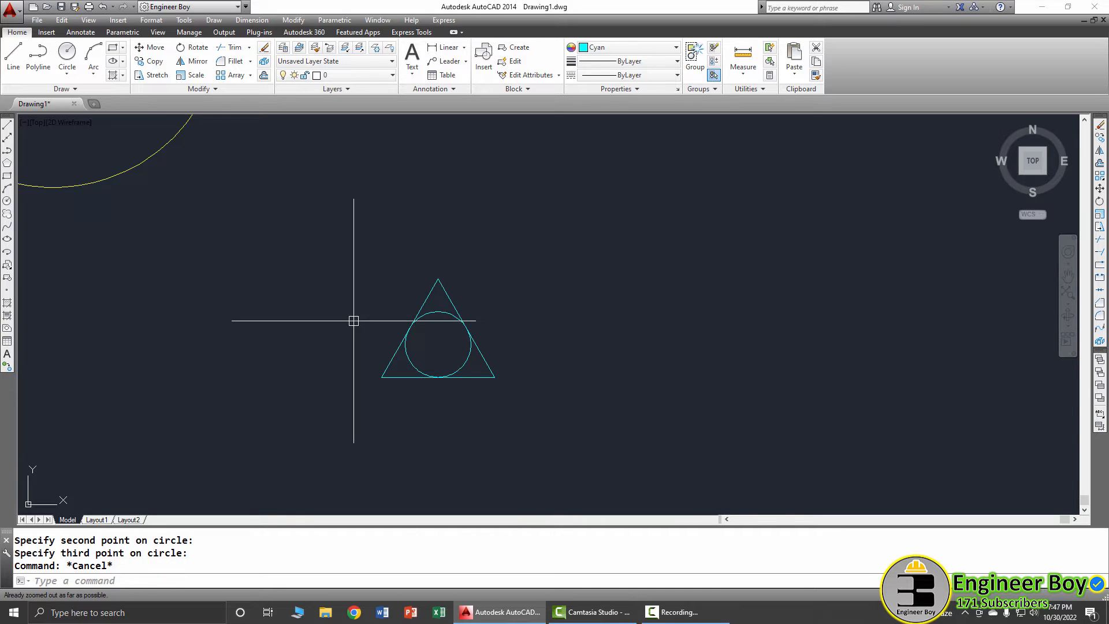
key("Escape")
type("c")
key("Return")
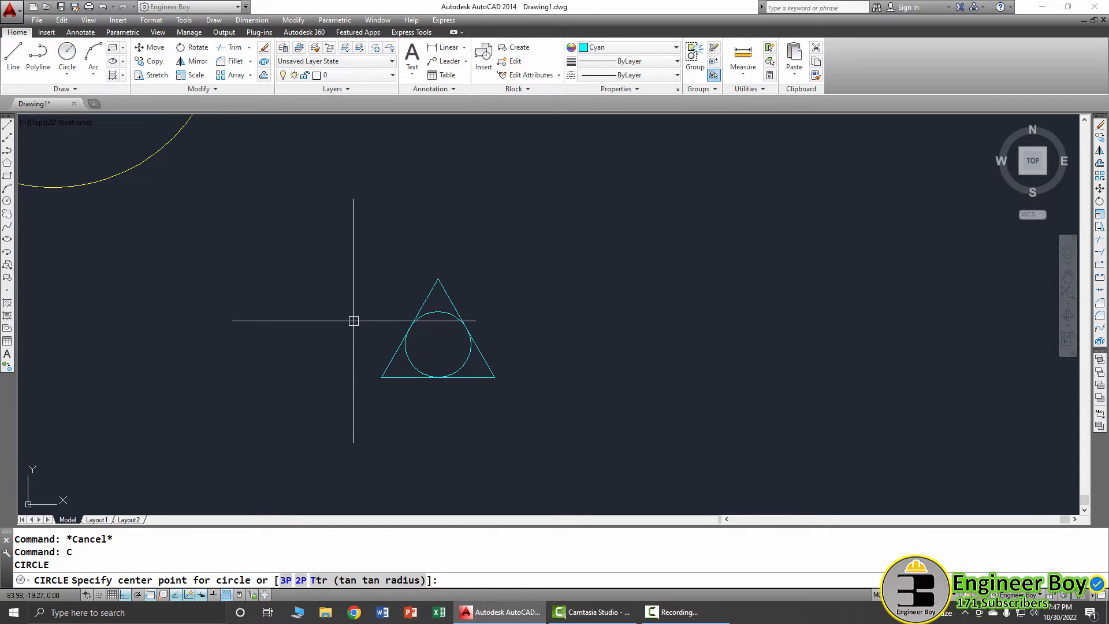
key("Escape")
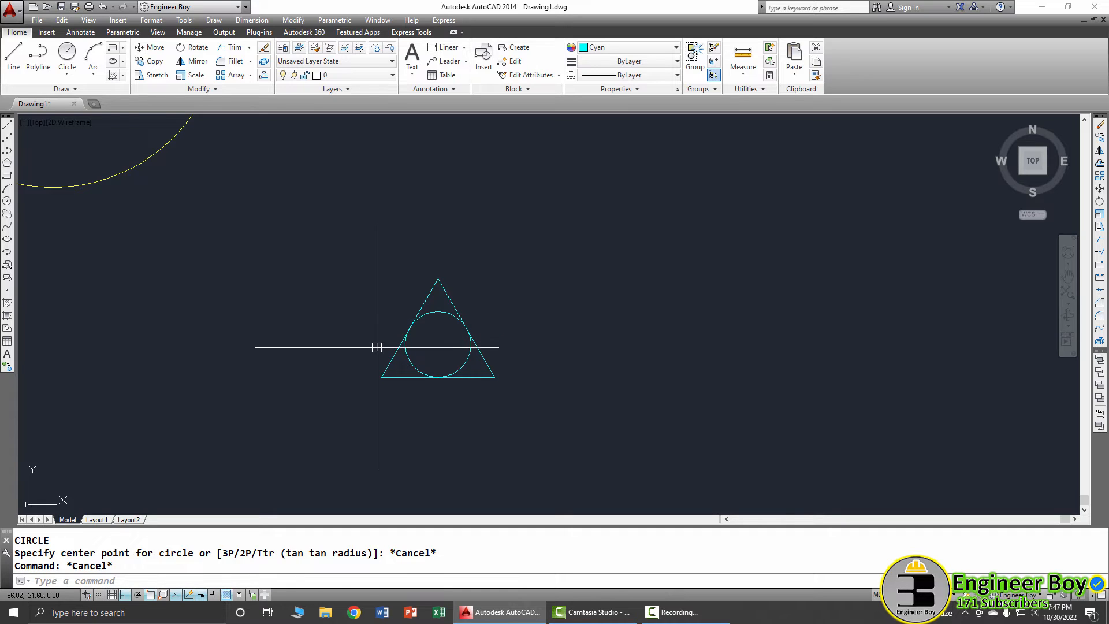
Draw a circle to the right of the triangle with the 2P option, picking two free points as the ends of its diameter.
key("Return")
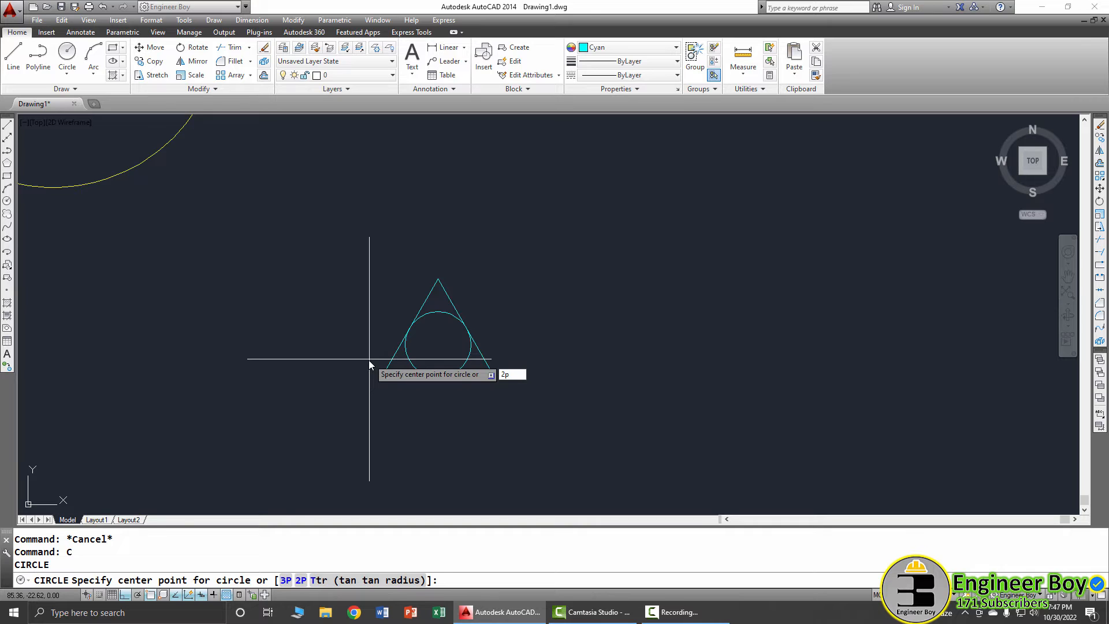
key("Return")
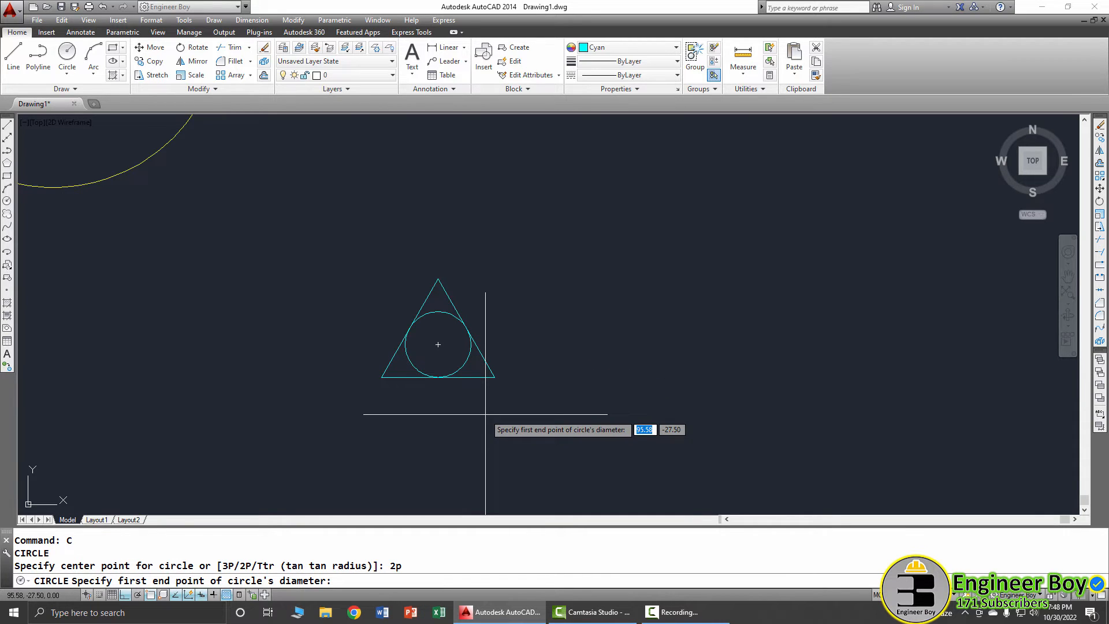
left_click(649, 379)
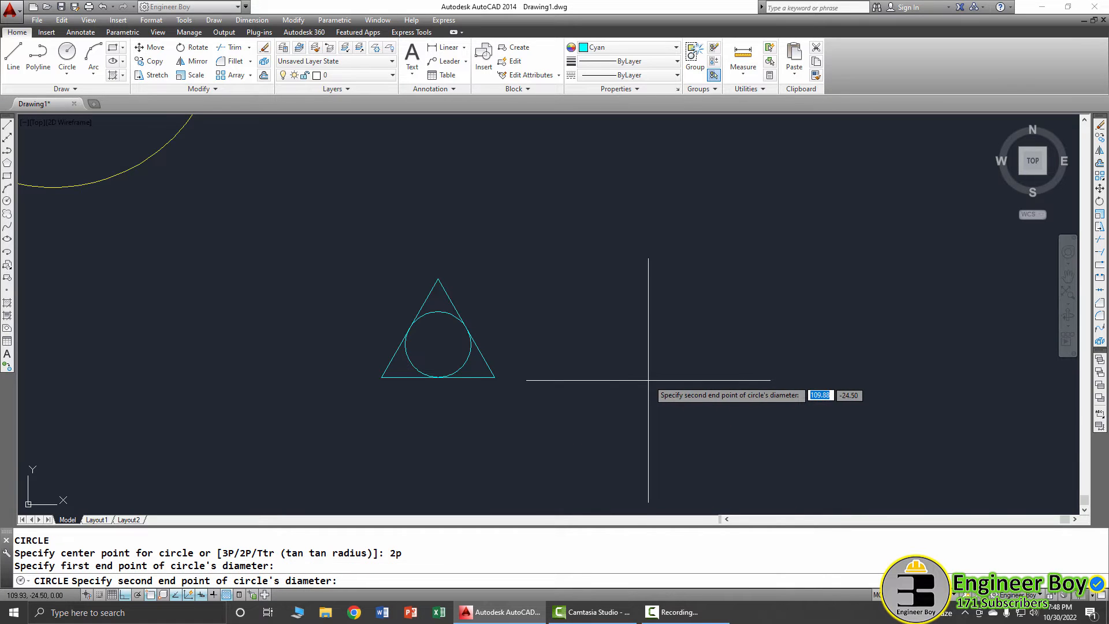
scroll(679, 377, "up", 4)
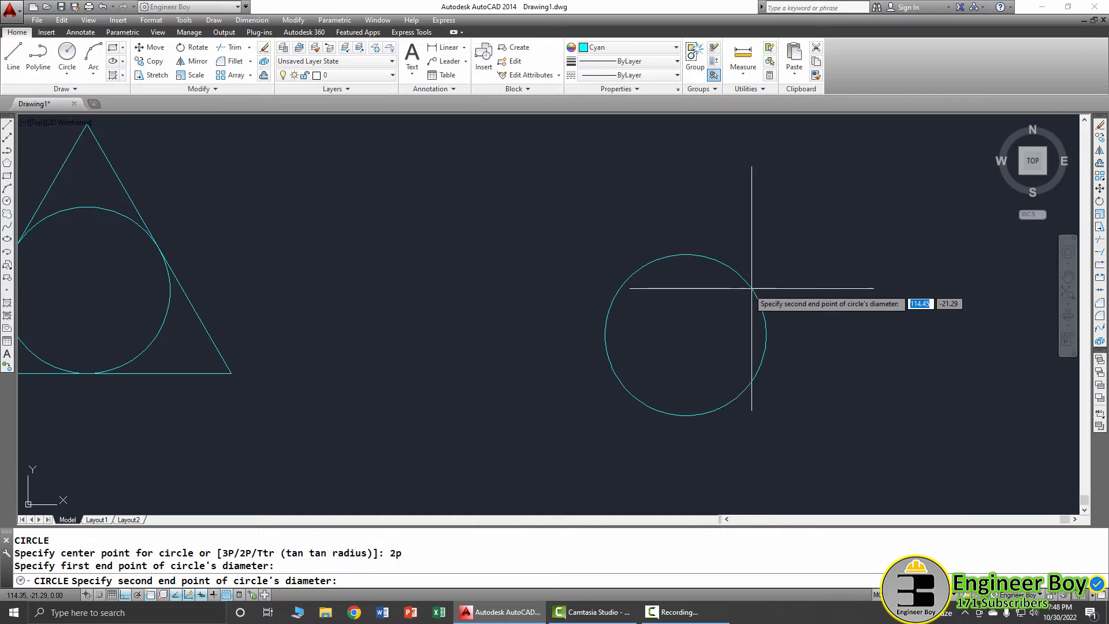
left_click(751, 240)
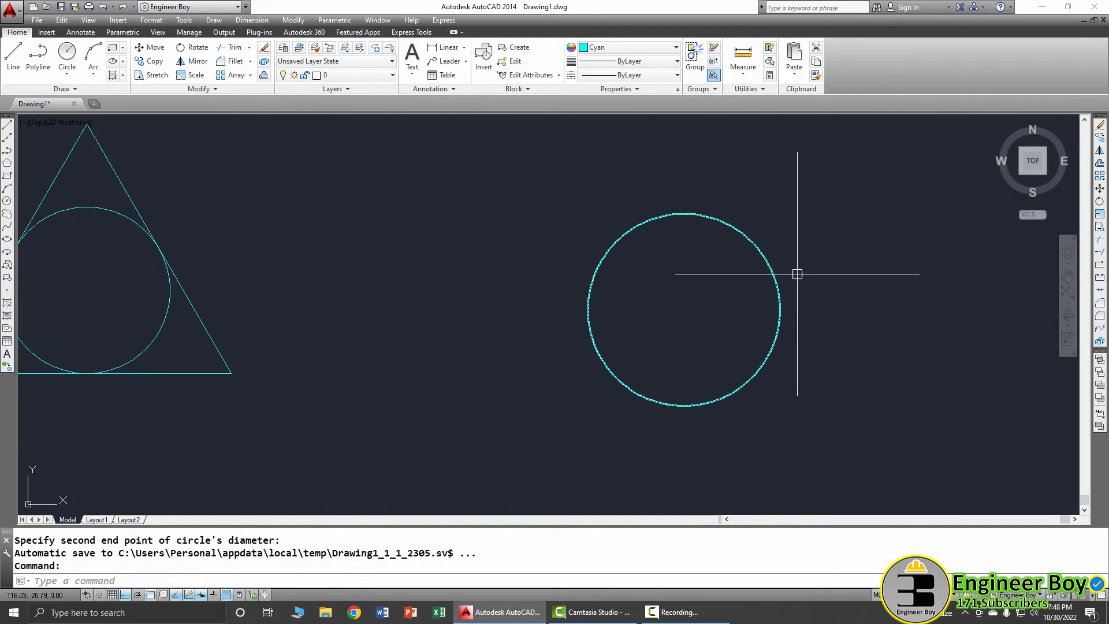
middle_click_drag(849, 359, 398, 329)
key("Escape")
key("Escape")
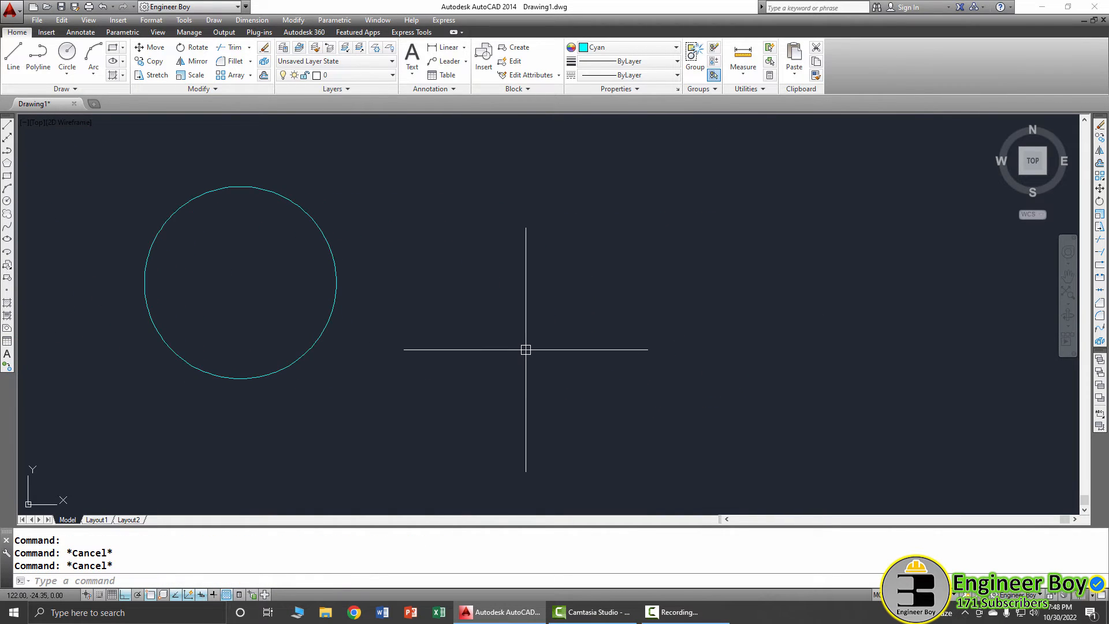
key("Return")
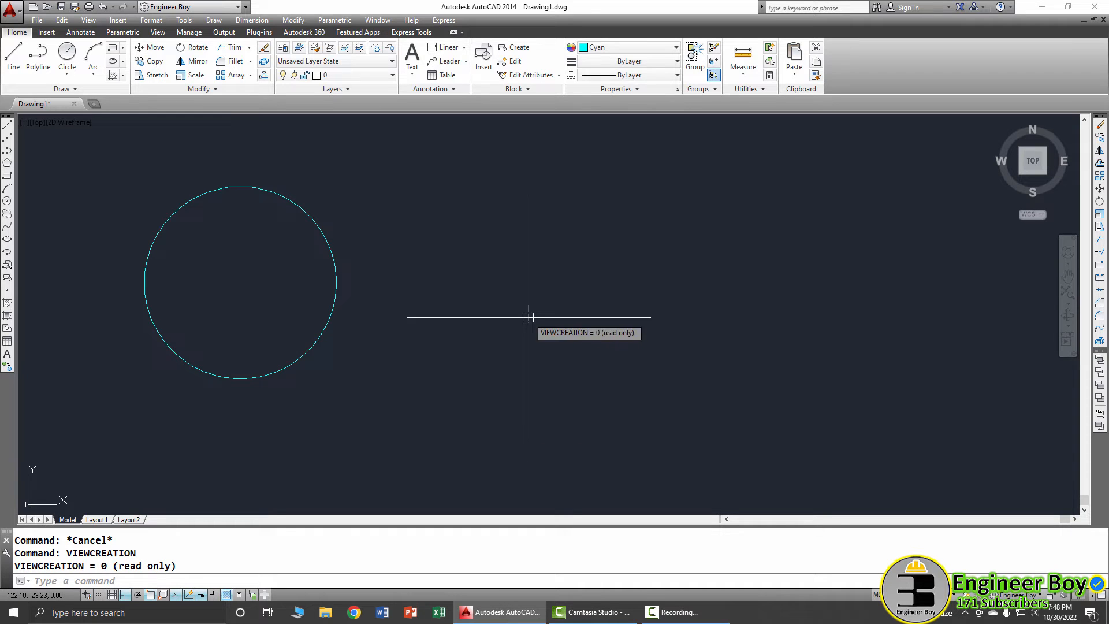
left_click(551, 270)
key("Escape")
key("Escape")
Draw a rectangle 10 long and 10 wide to the right of the two-point circle, using the Dimensions option.
type("re")
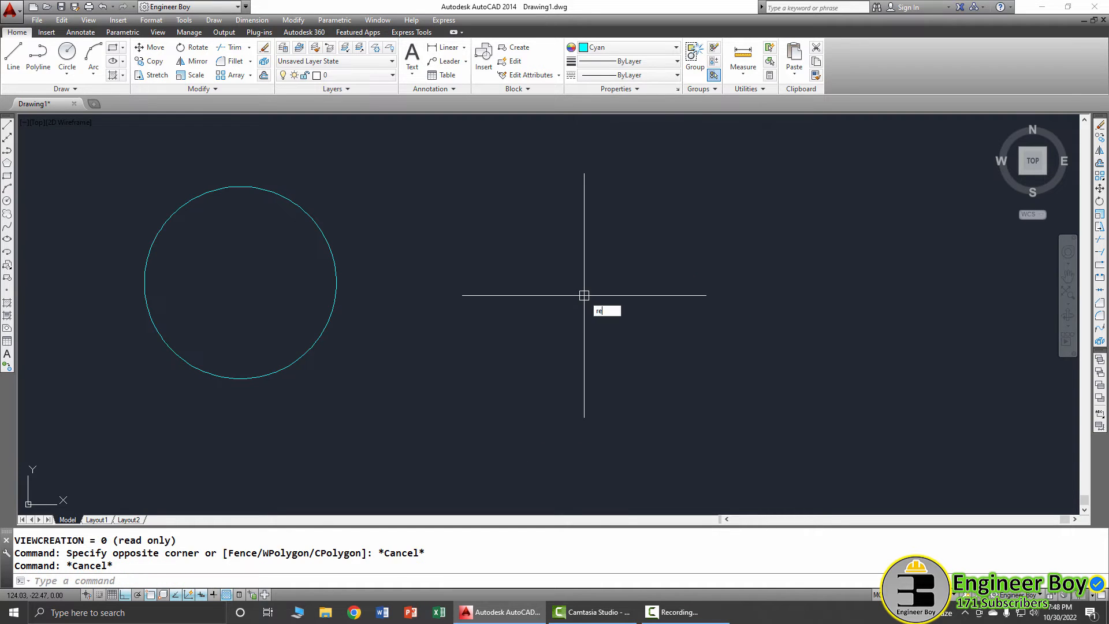
type("c")
key("Return")
left_click(547, 277)
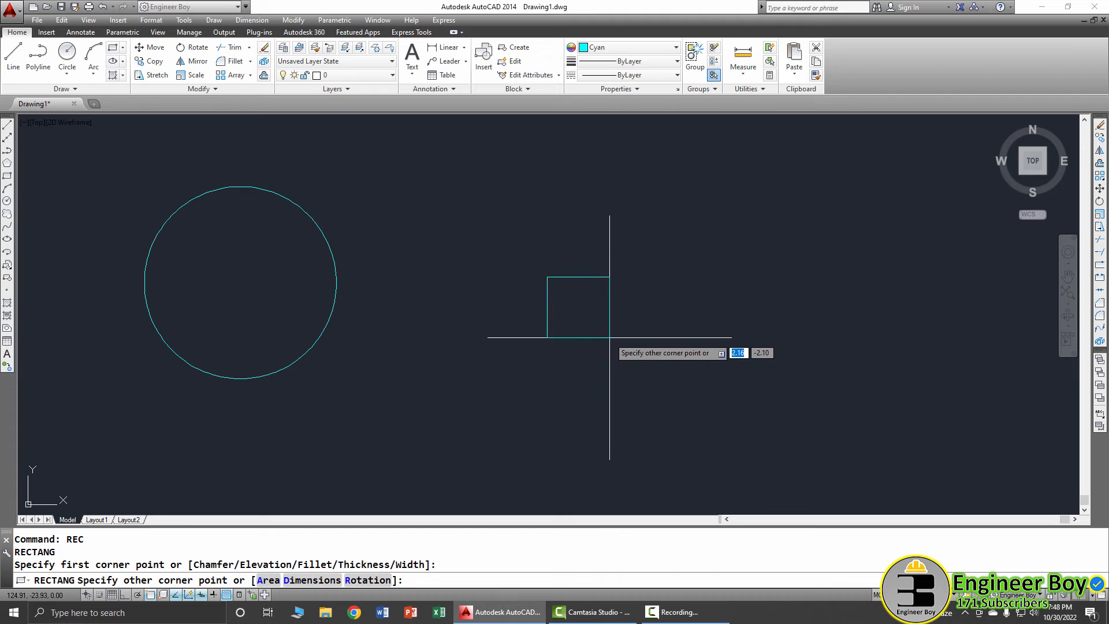
type("d")
key("Return")
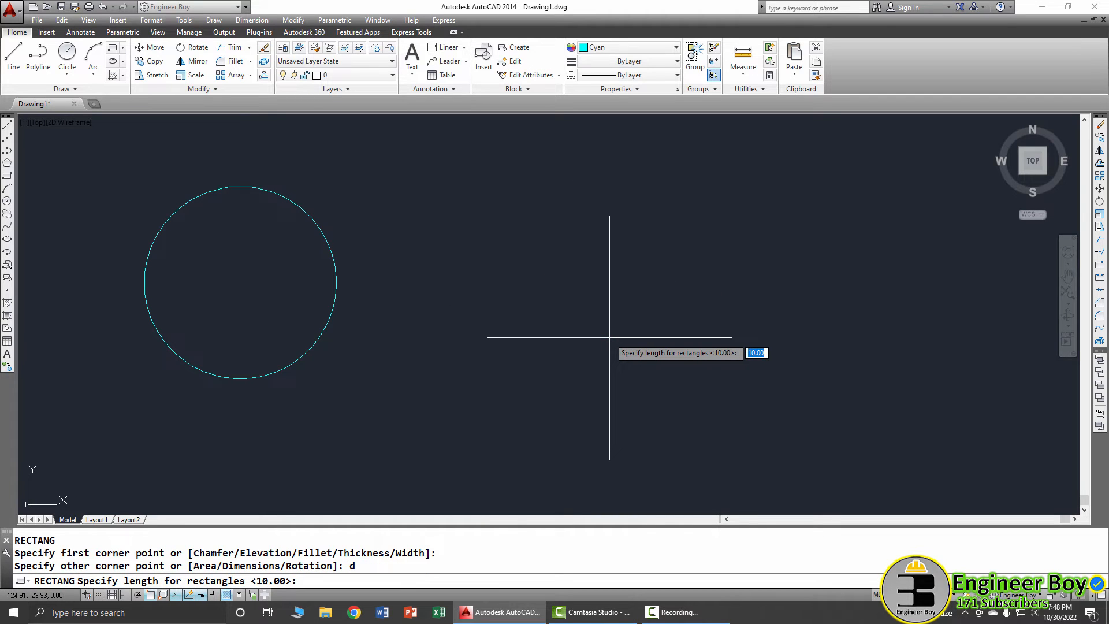
key("Return")
key("Return")
left_click(597, 321)
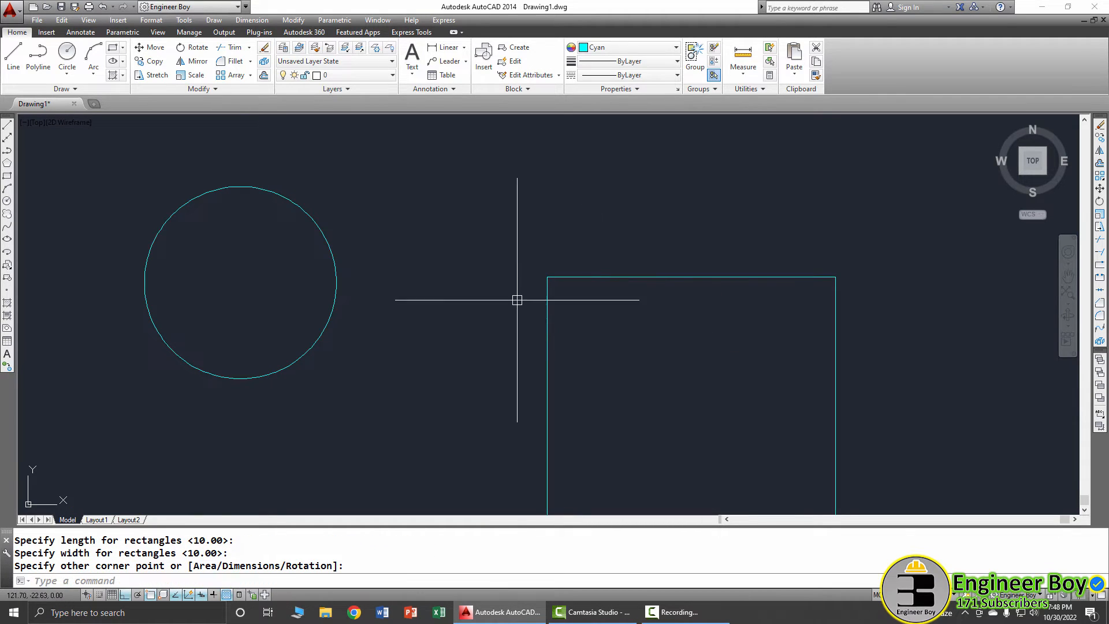
scroll(518, 300, "down", 2)
middle_click_drag(664, 372, 607, 335)
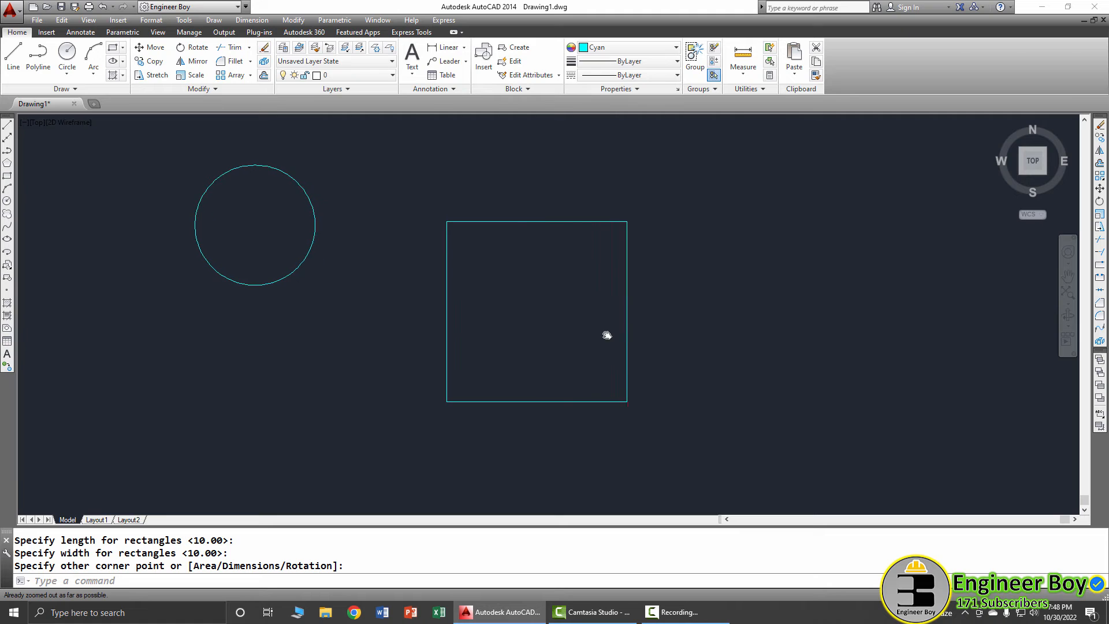
Set the current object colour to Yellow and draw a 2P circle inside the square, through the midpoints of its top and bottom sides.
left_click(604, 47)
left_click(602, 105)
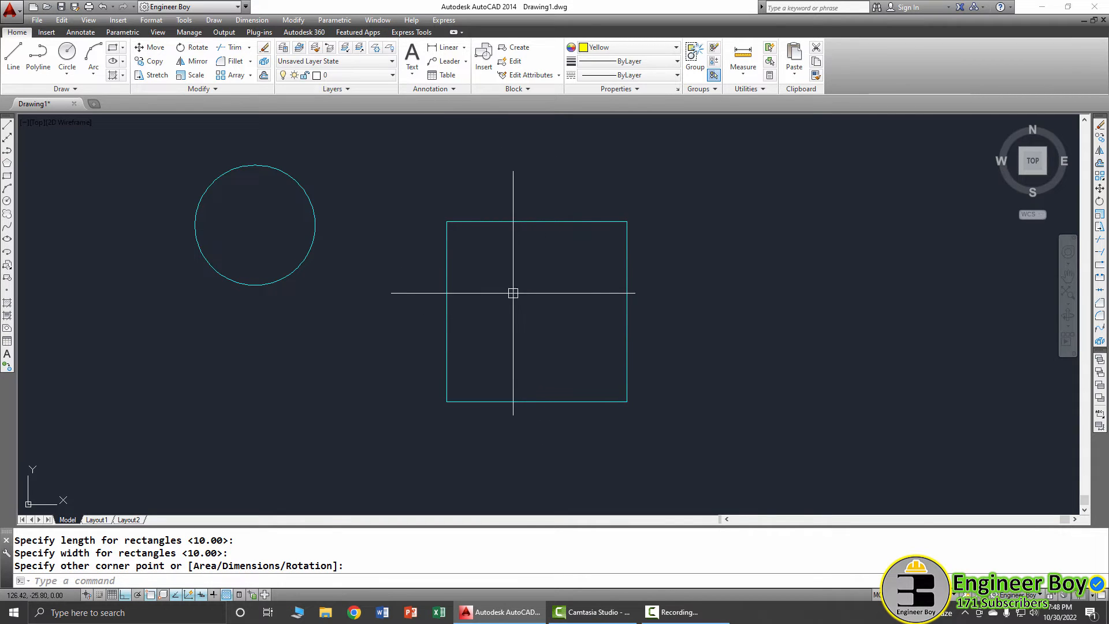
type("c")
key("Return")
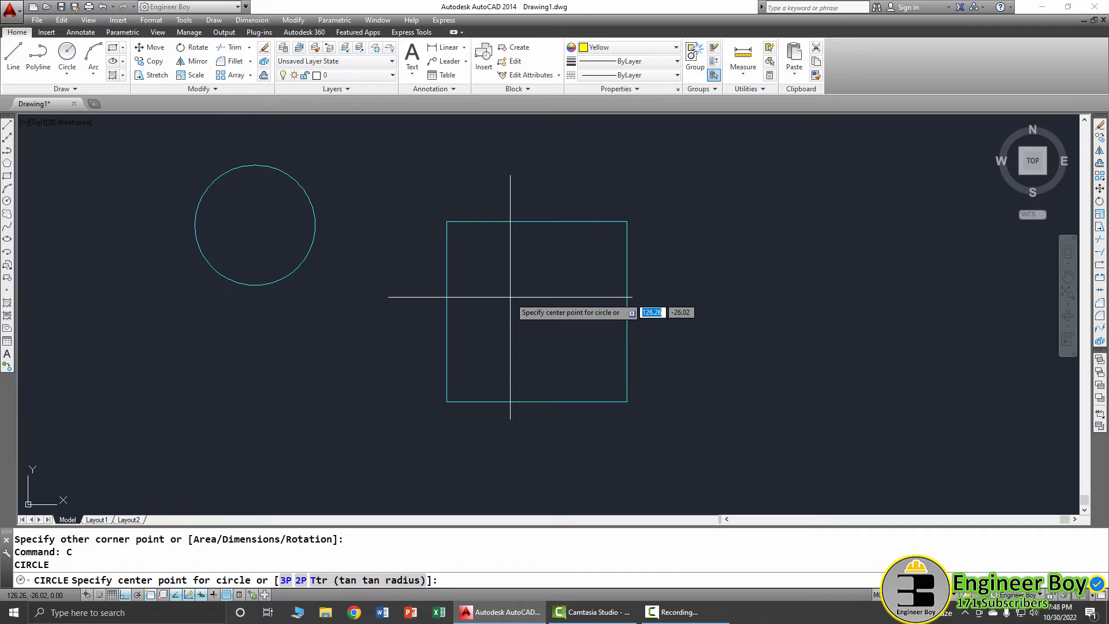
type("2")
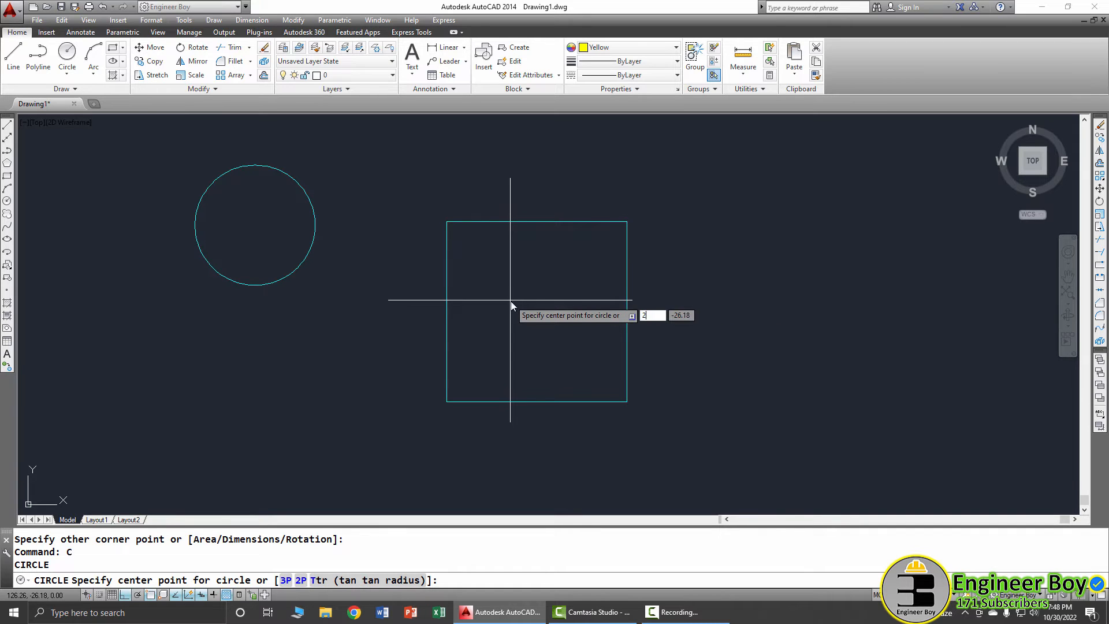
type("p")
key("Return")
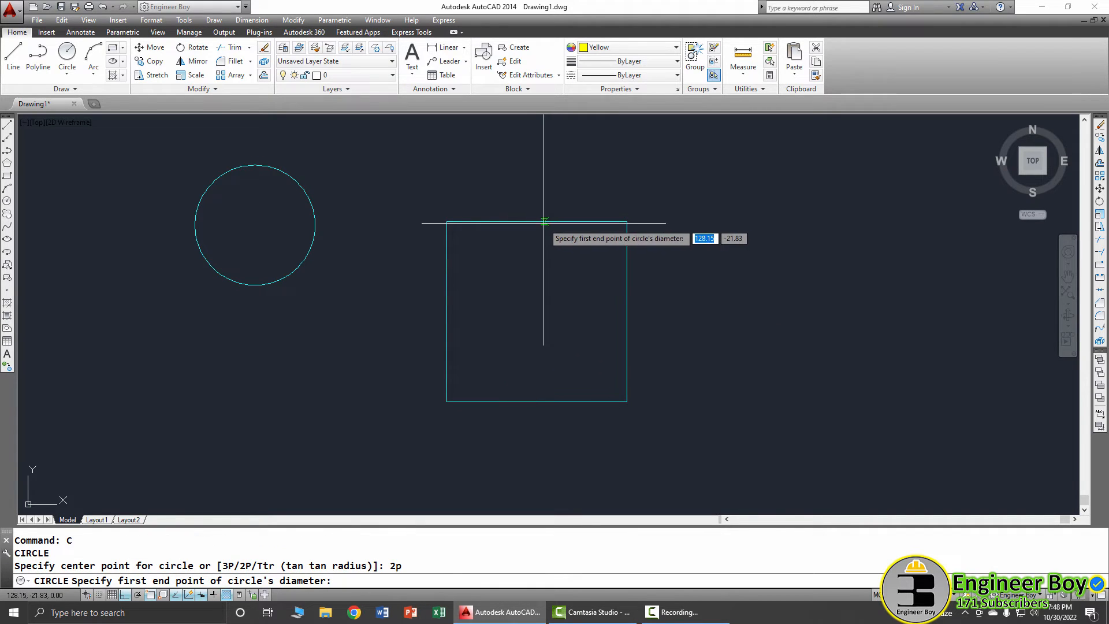
left_click(537, 222)
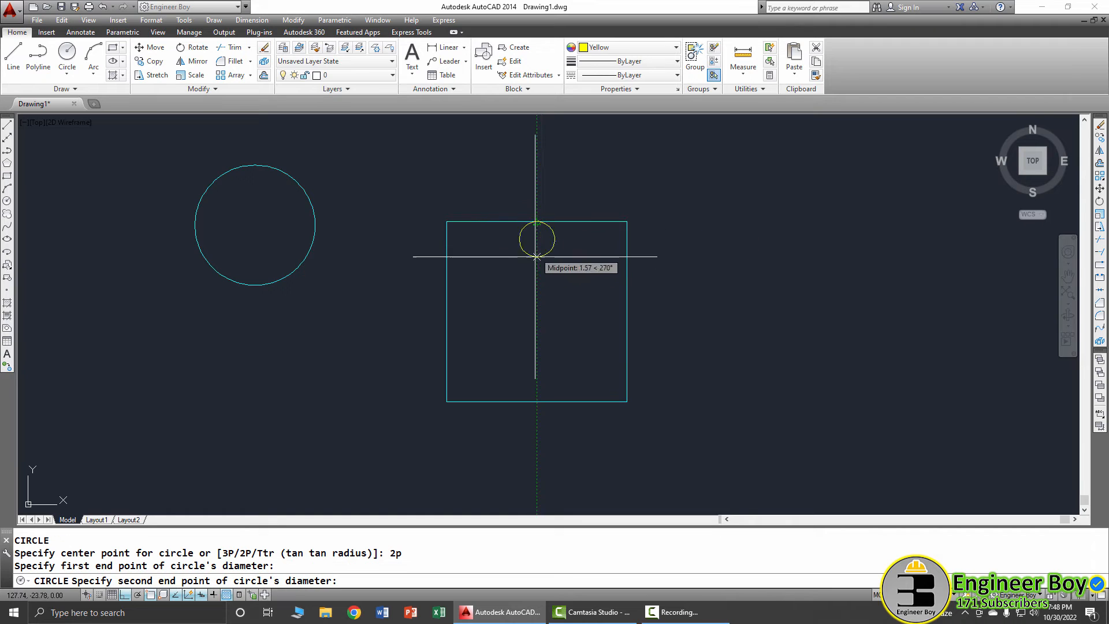
left_click(536, 401)
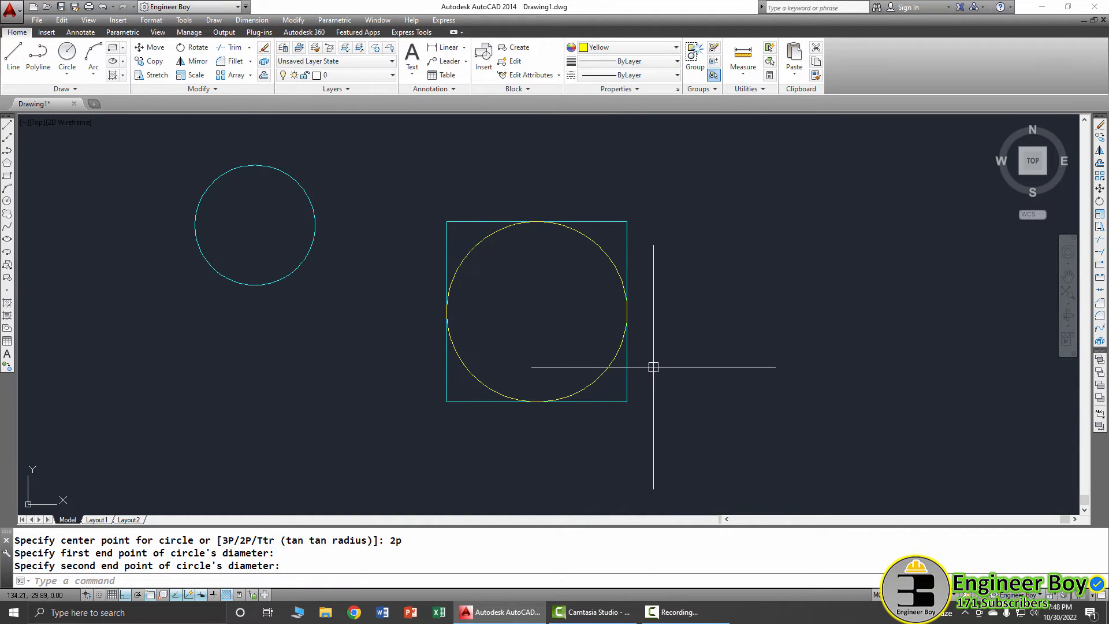
middle_click_drag(686, 349, 556, 336)
key("Escape")
key("Escape")
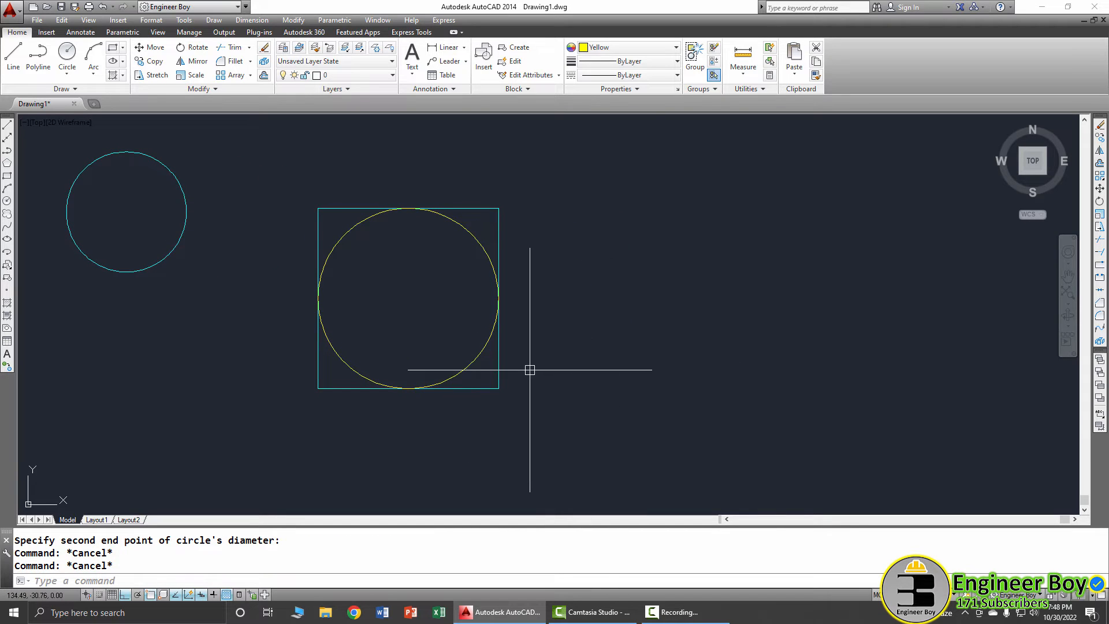
type("c")
key("Return")
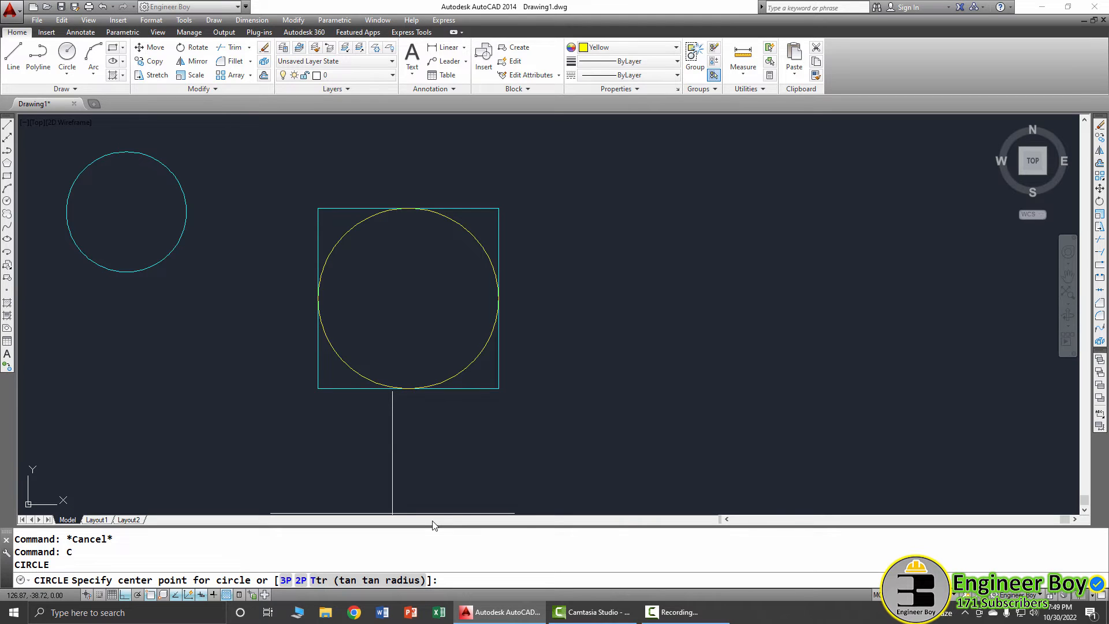
scroll(148, 145, "up", 4)
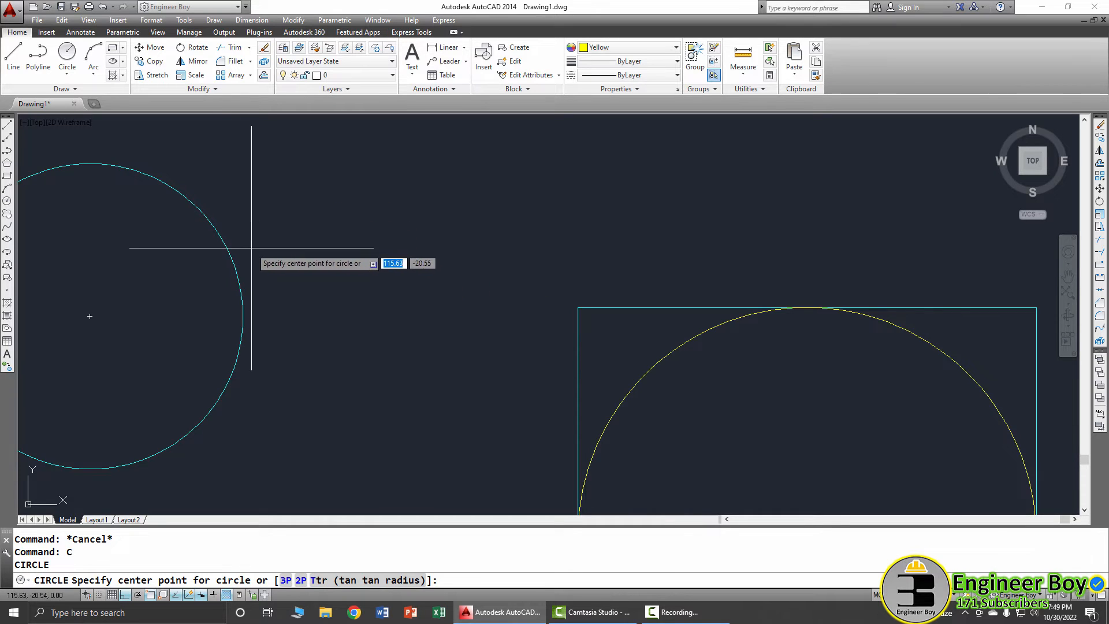
scroll(248, 249, "down", 5)
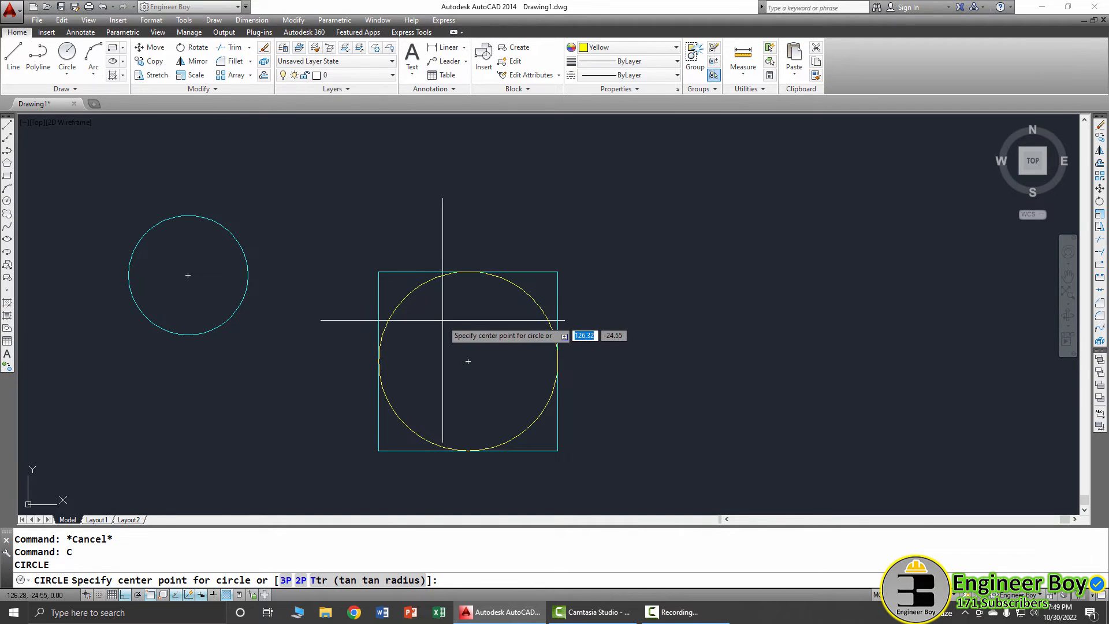
key("Escape")
Draw two small circles in the empty area below the square, one about 0.93 in radius and a slightly larger one to its upper right.
middle_click_drag(280, 329, 225, 235)
middle_click_drag(446, 377, 441, 248)
key("Escape")
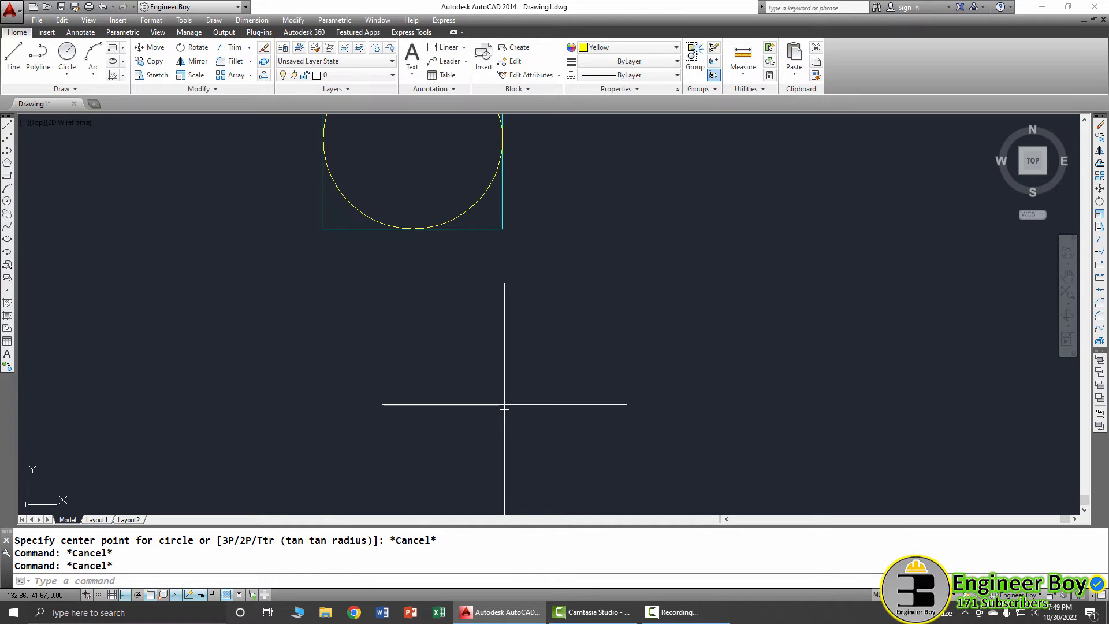
type("c")
key("Return")
left_click(524, 375)
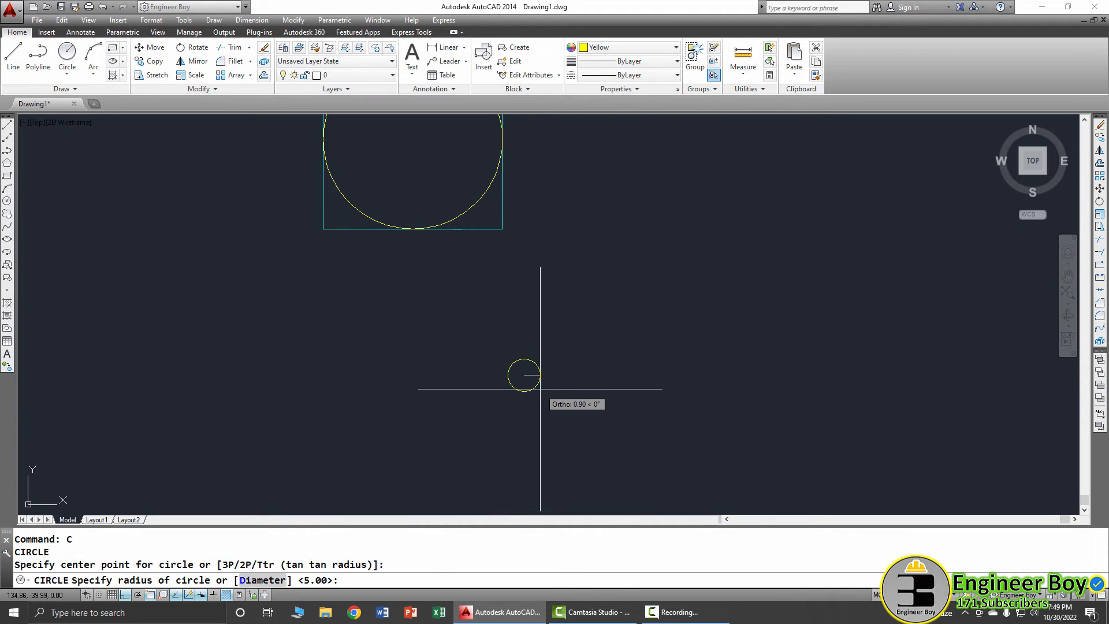
left_click(541, 389)
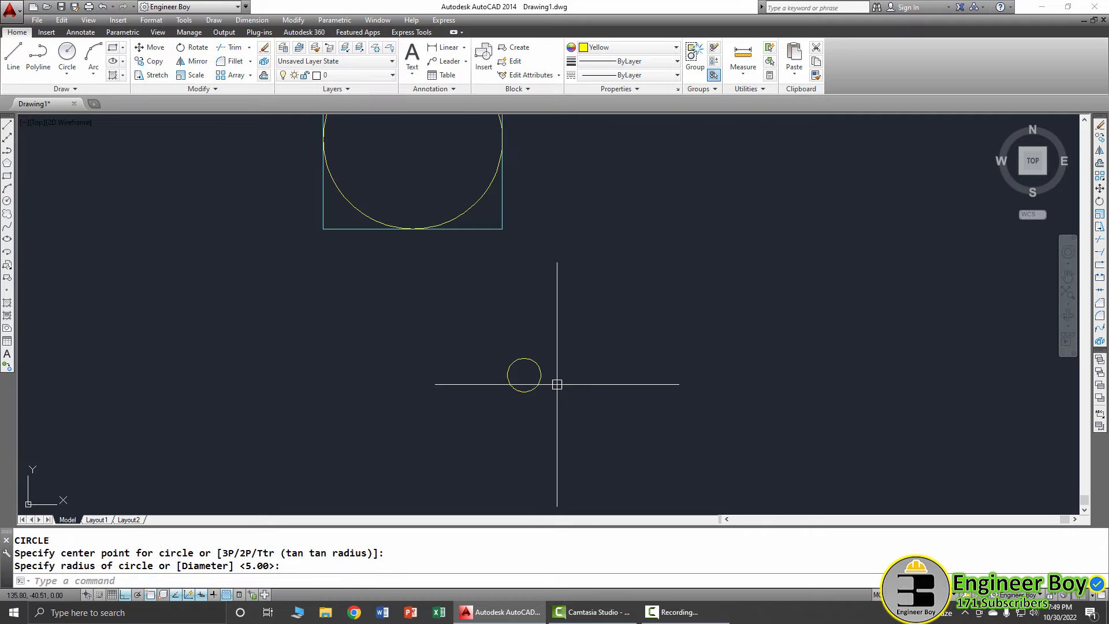
key("Return")
left_click(599, 333)
left_click(614, 352)
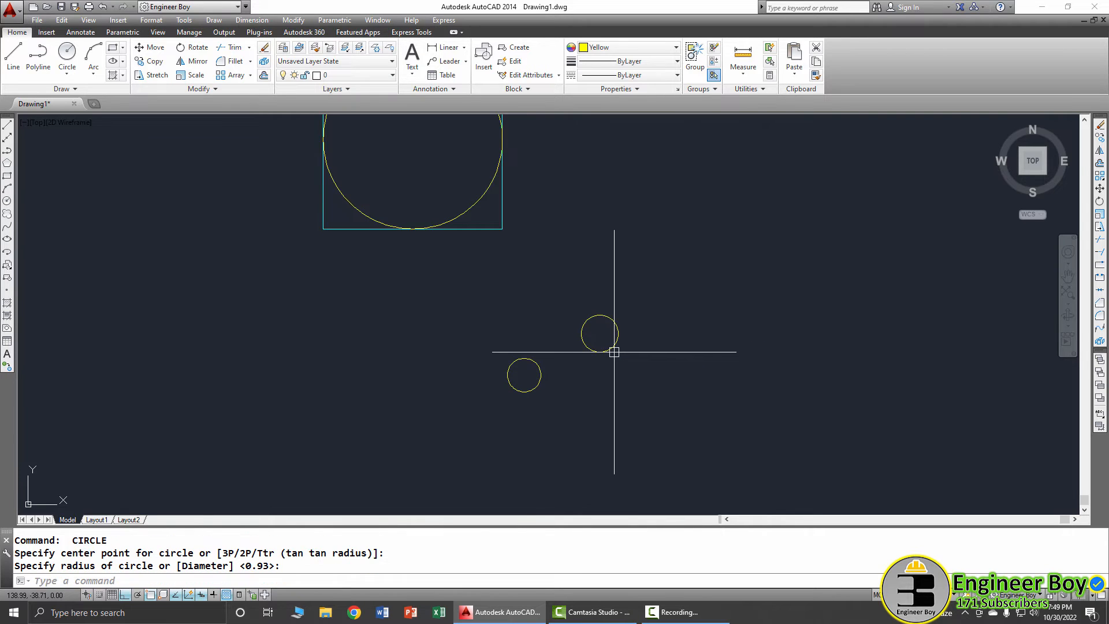
Set the object colour to Green and draw a Ttr circle tangent to both small yellow circles, picking two points for a radius of about 1.48.
left_click(612, 47)
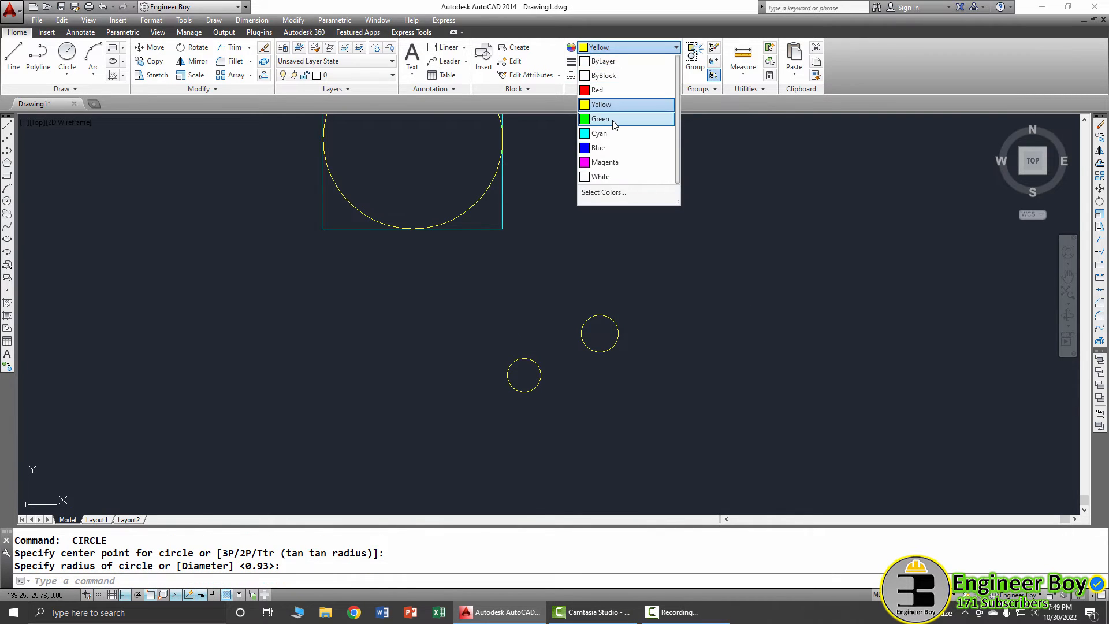
left_click(615, 119)
scroll(588, 367, "up", 4)
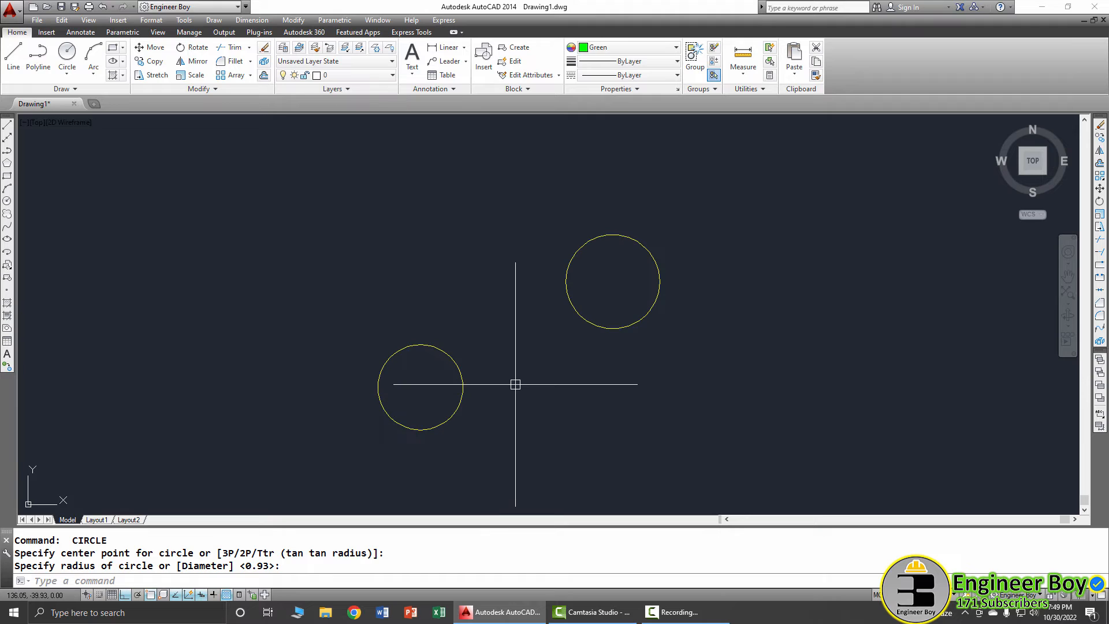
type("c")
key("Return")
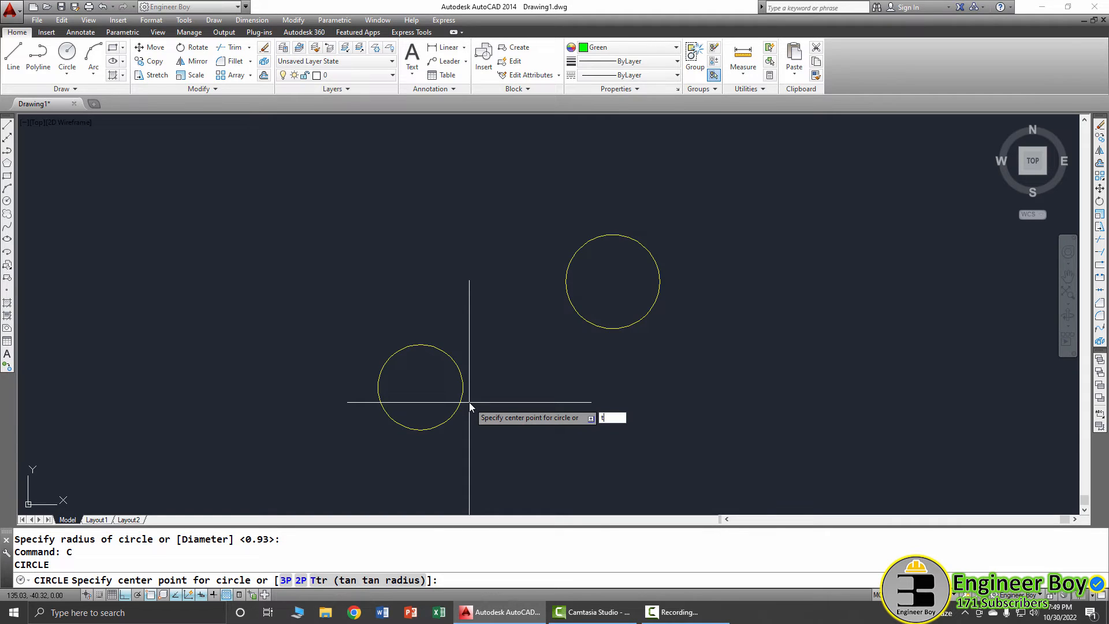
key("Return")
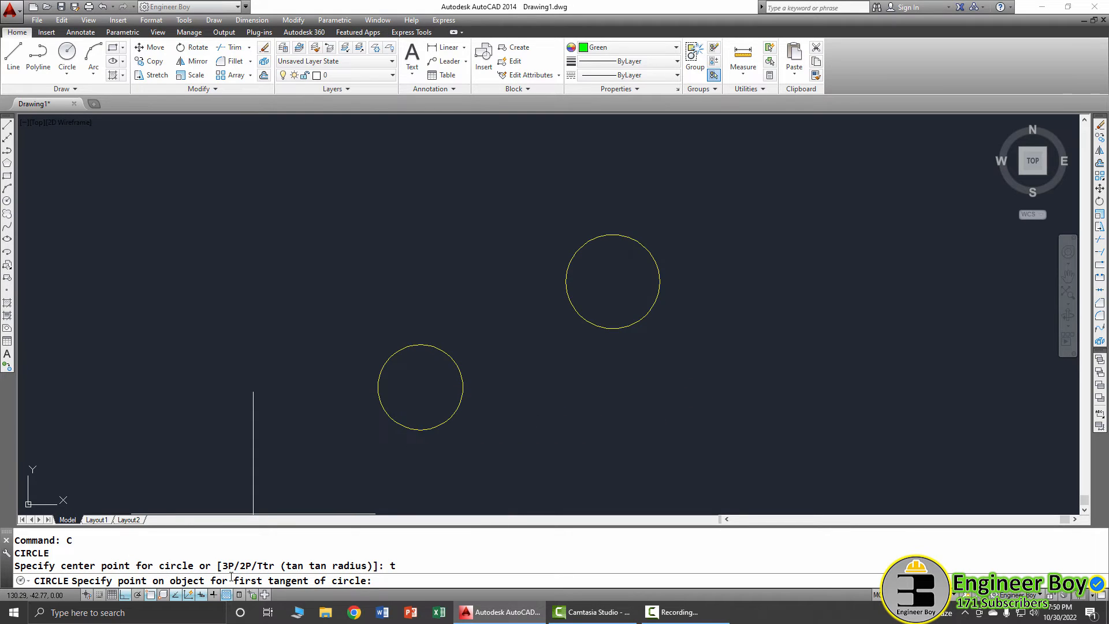
left_click(571, 302)
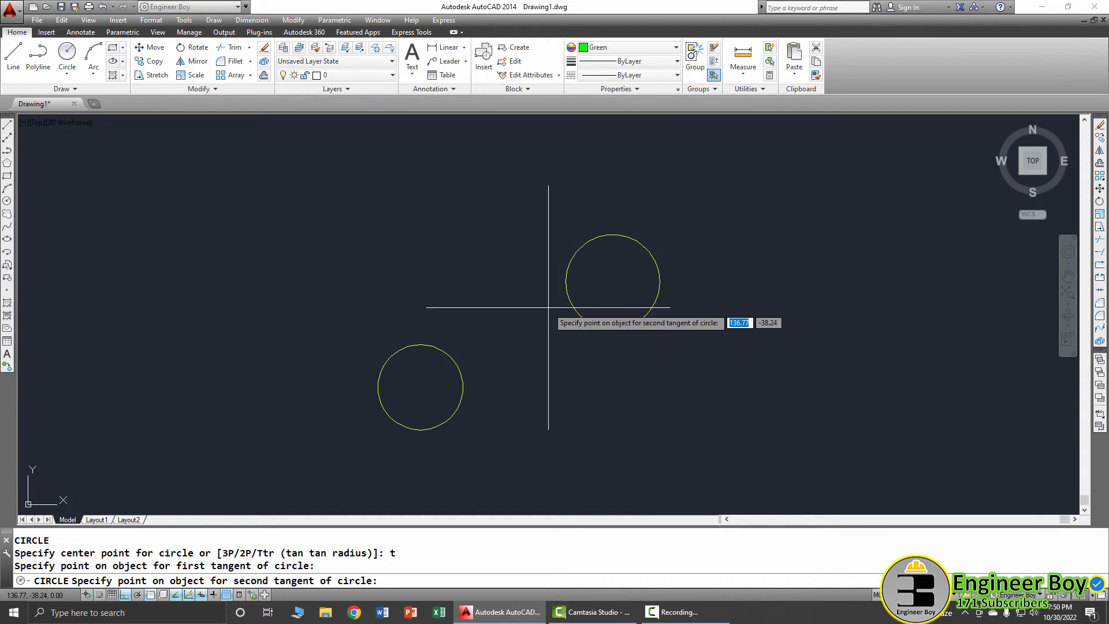
left_click(443, 352)
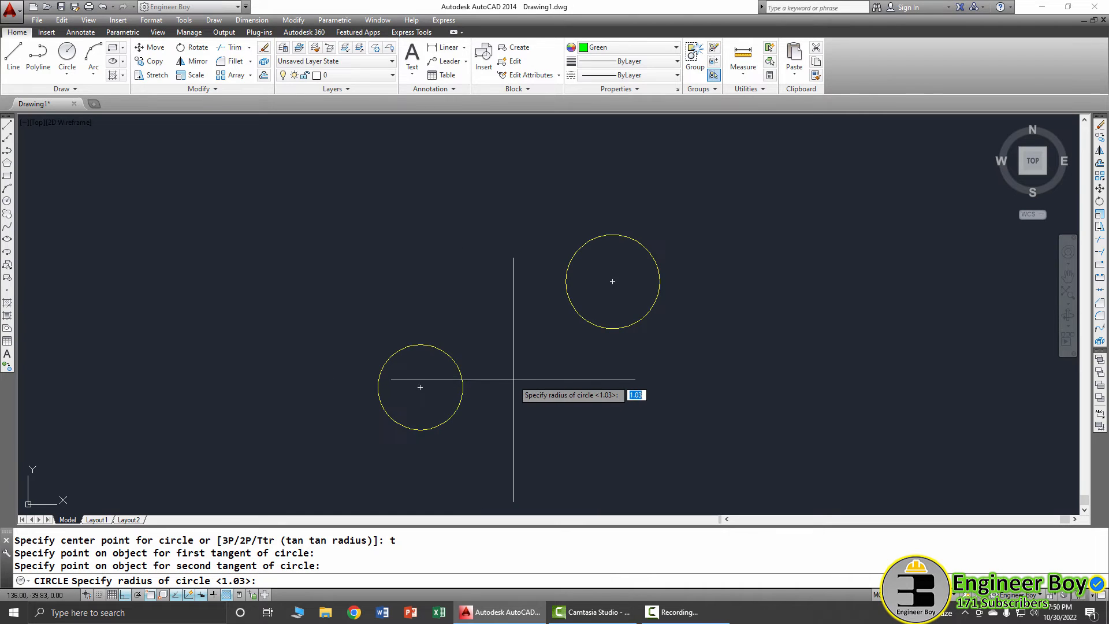
left_click(457, 363)
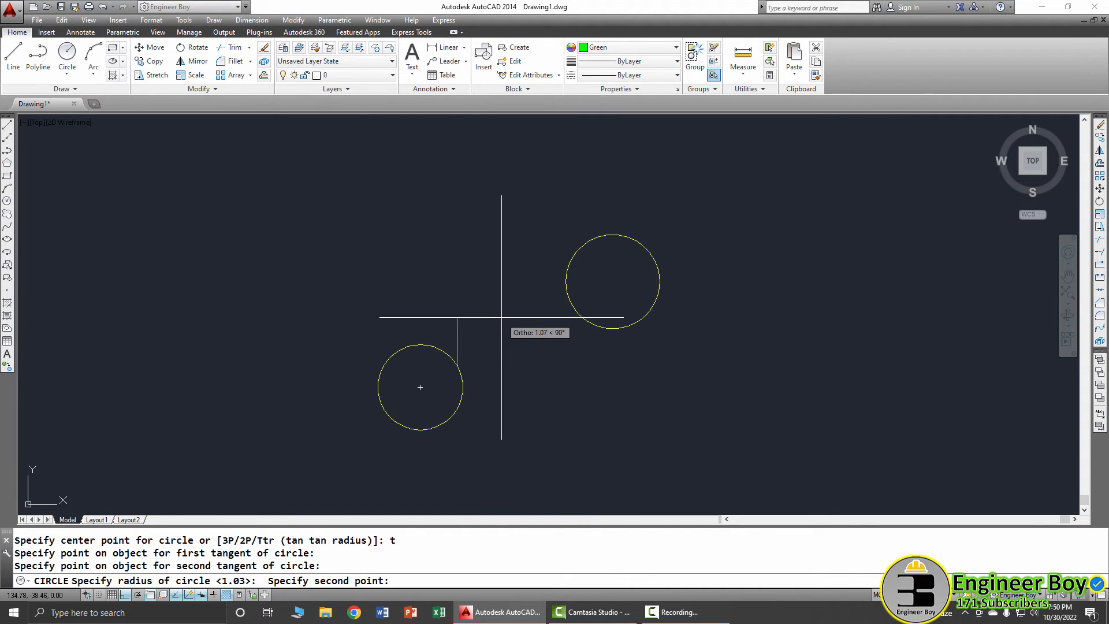
left_click(456, 299)
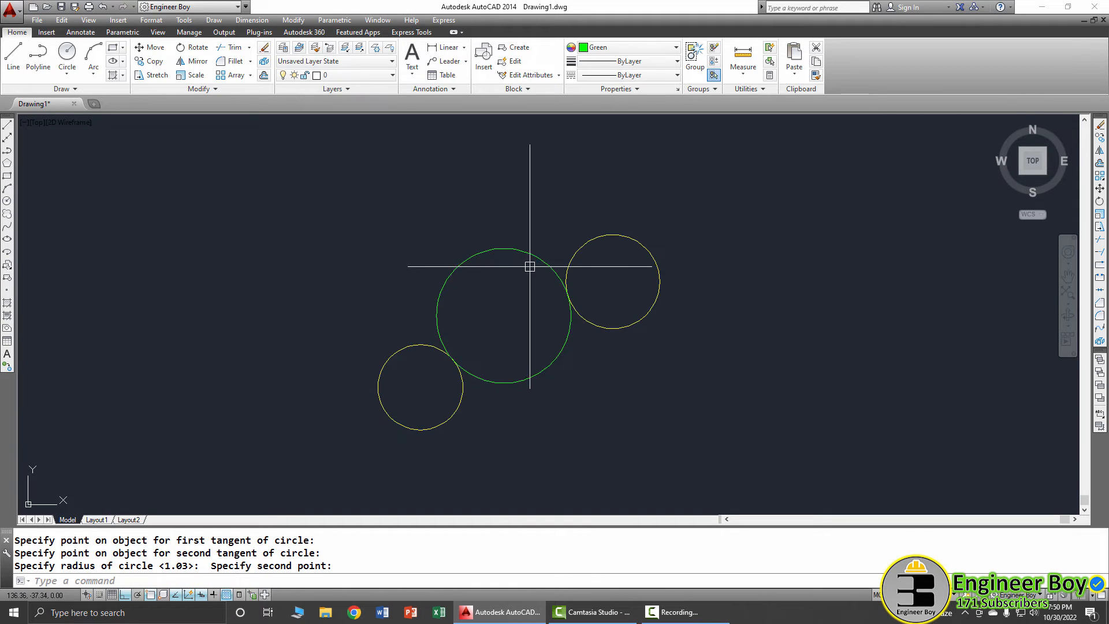
mouse_move(523, 255)
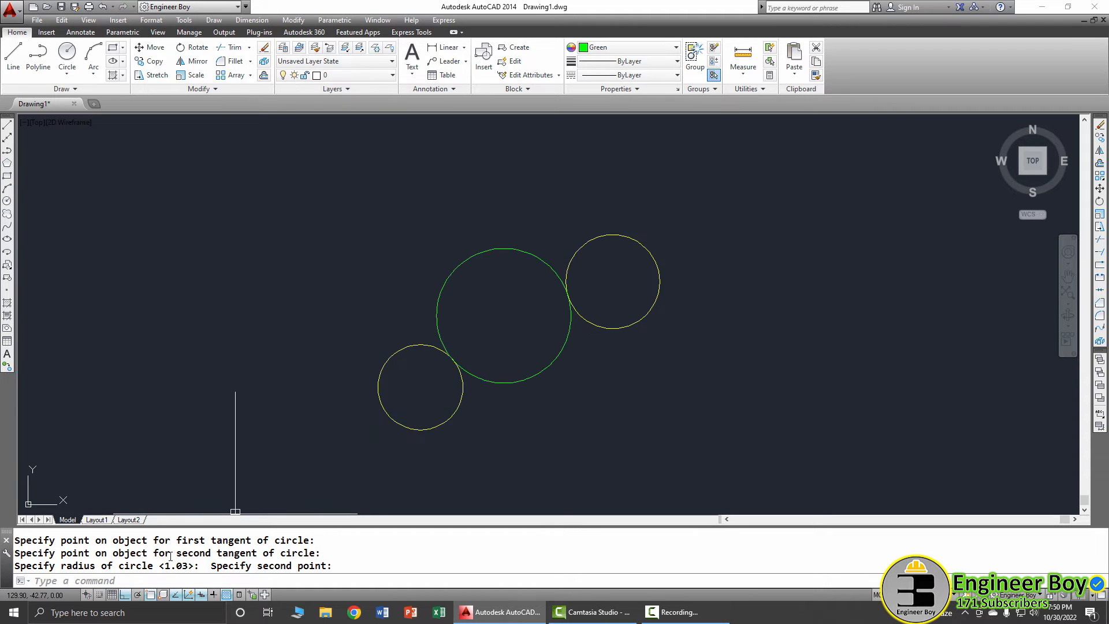
key("Escape")
Draw a line sloping down to the left in the empty area below and right of the tangent circles, with Ortho turned off.
mouse_move(607, 414)
middle_mouse_down()
mouse_move(577, 366)
mouse_move(507, 302)
mouse_move(421, 256)
middle_mouse_up()
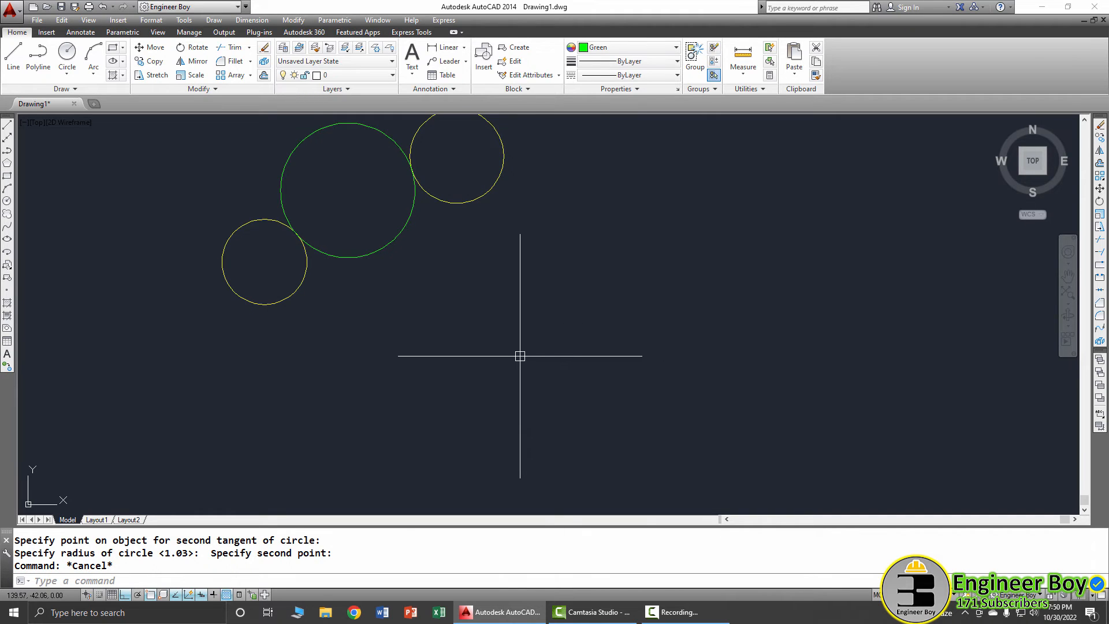
type("l")
key("Return")
left_click(648, 294)
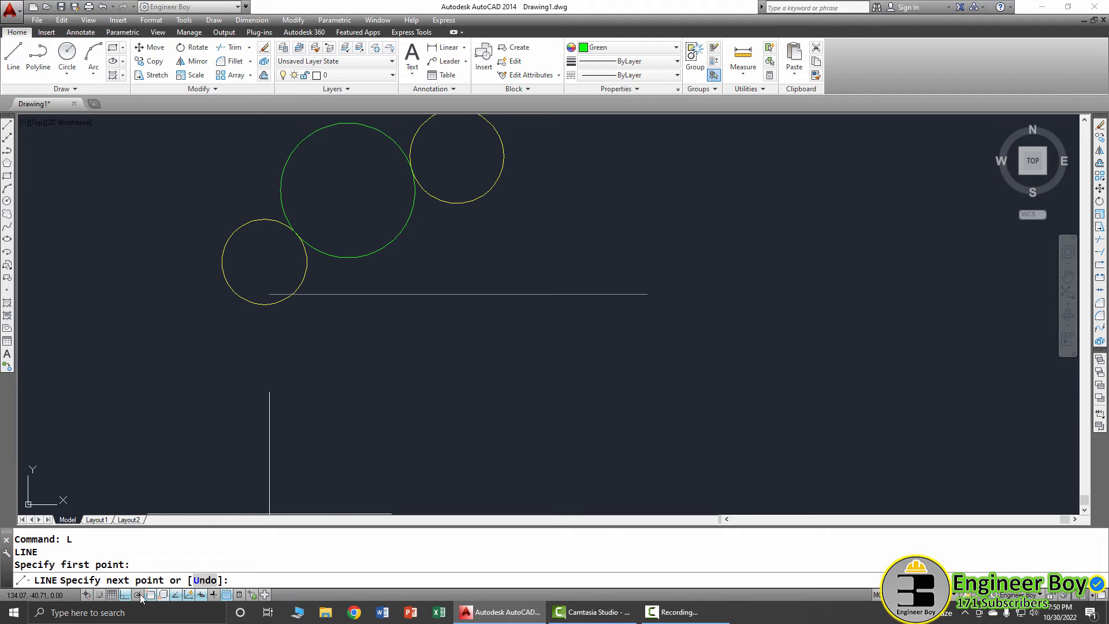
left_click(124, 595)
left_click(481, 450)
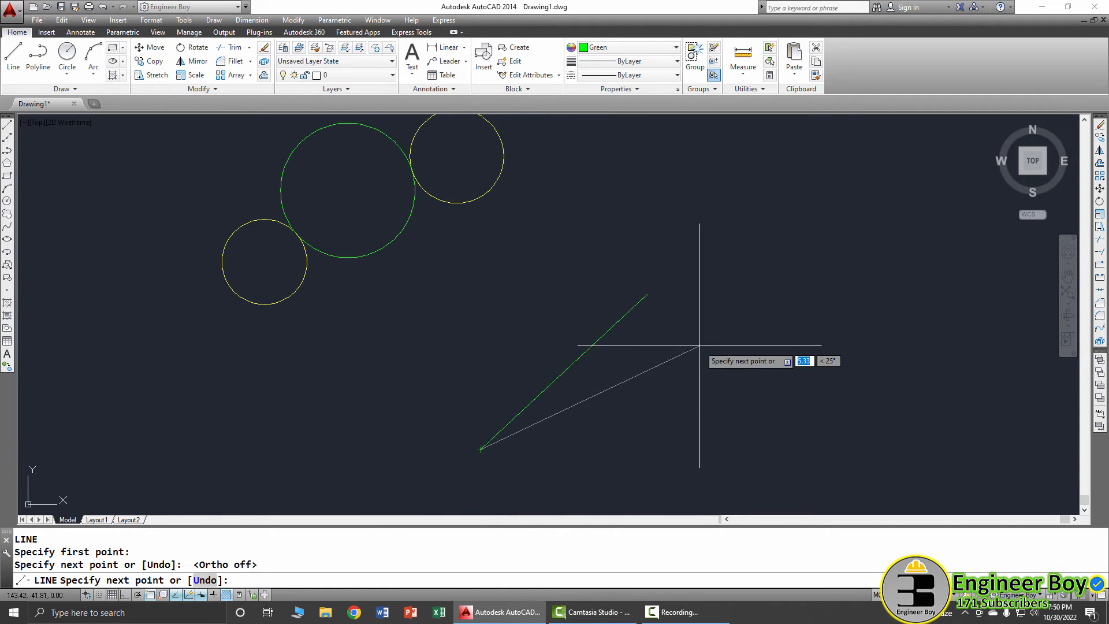
key("Return")
Draw a second line sloping down to the right that crosses the first line near its upper end.
key("Return")
left_click(584, 297)
left_click(791, 416)
key("Escape")
key("Escape")
key("Escape")
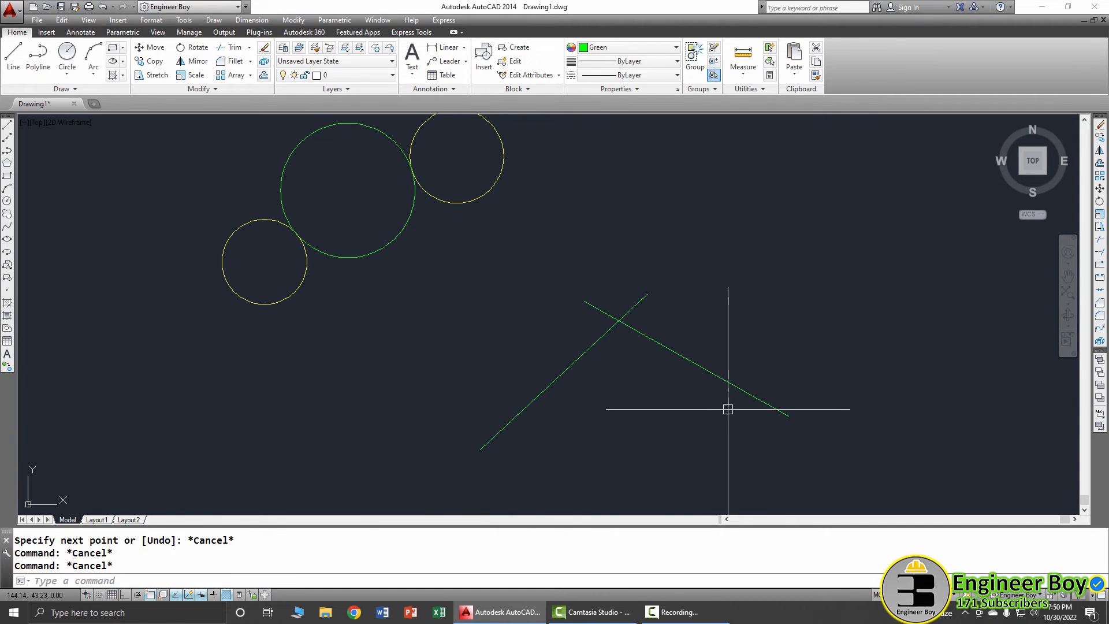
Trim the upper ends of both lines beyond their intersection so that they meet in a corner.
scroll(707, 403, "up", 4)
scroll(707, 403, "down", 2)
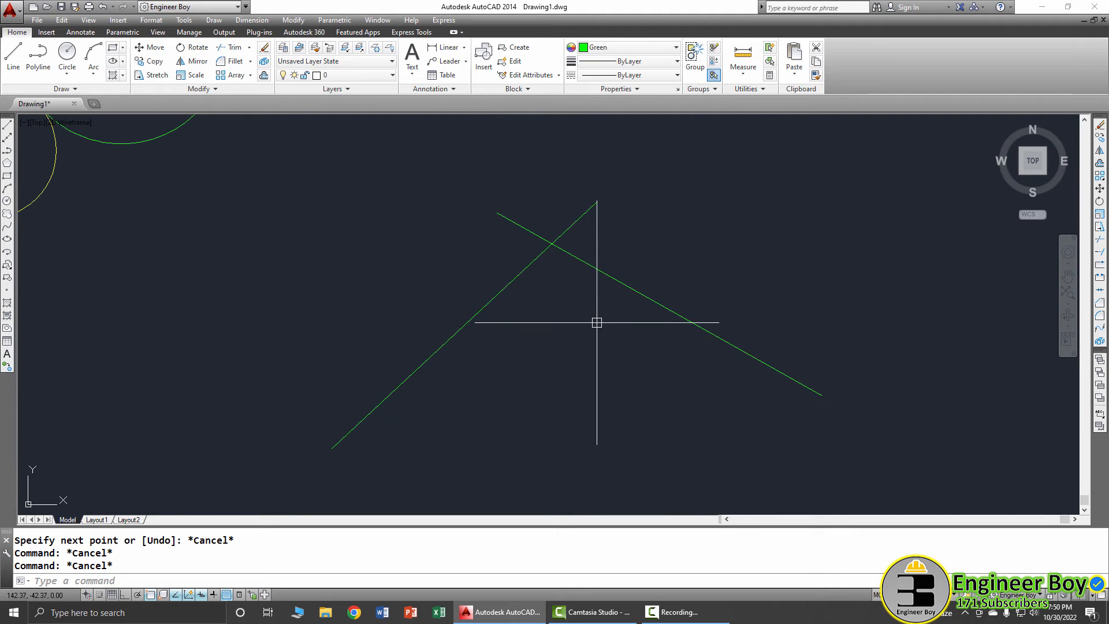
type("tr")
key("Return")
key("Return")
left_click(580, 219)
left_click(529, 230)
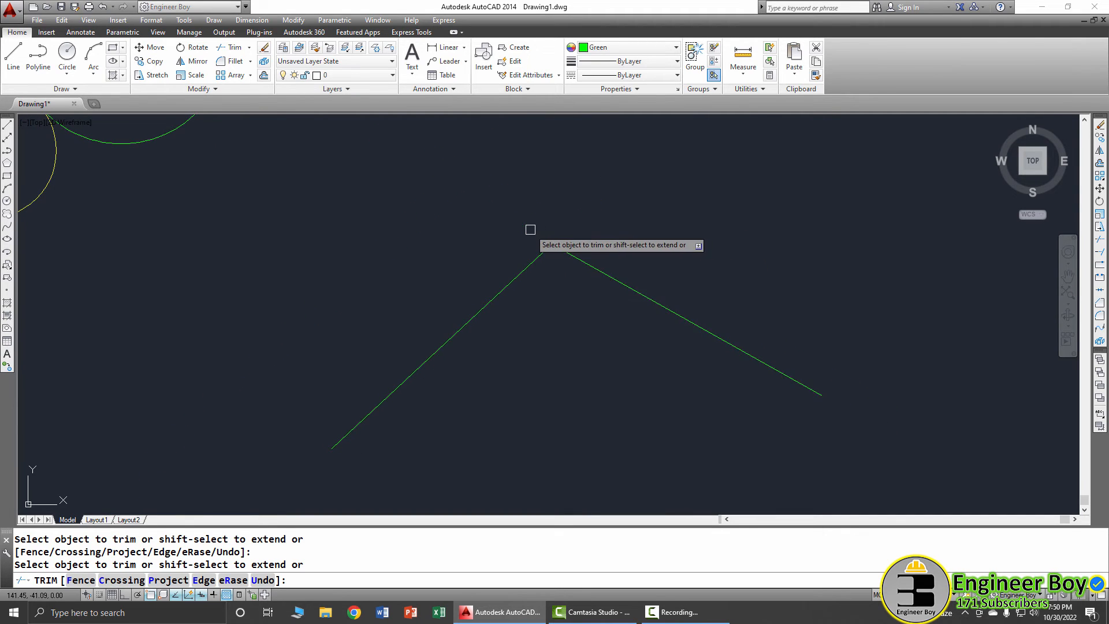
key("Escape")
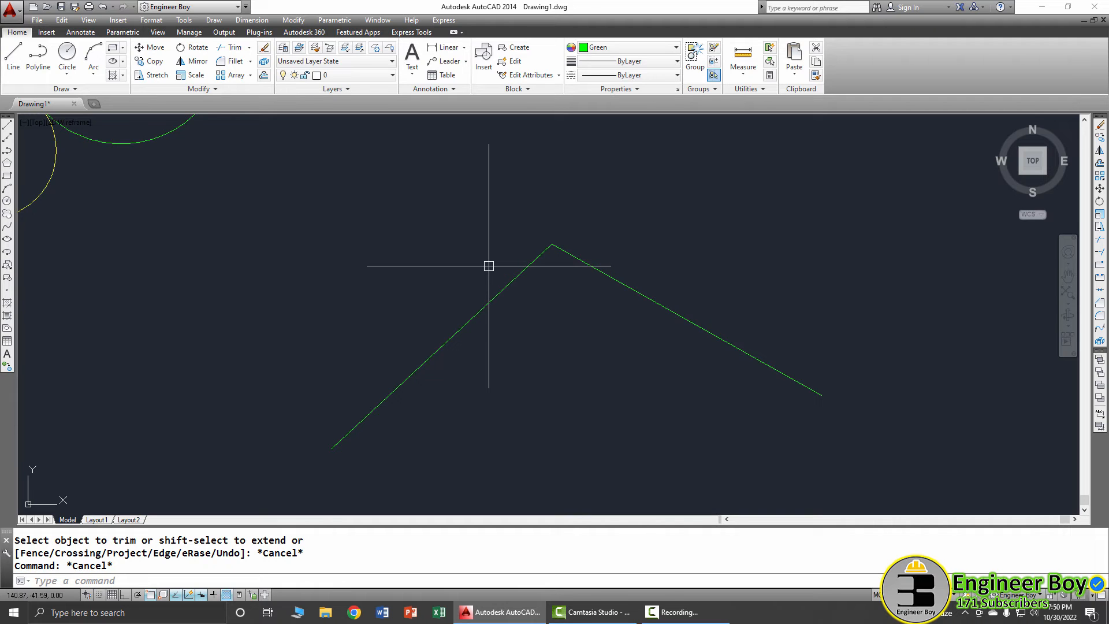
Draw a circle of radius 3 tangent to the two sloping lines with the Ttr option.
type("c")
key("Return")
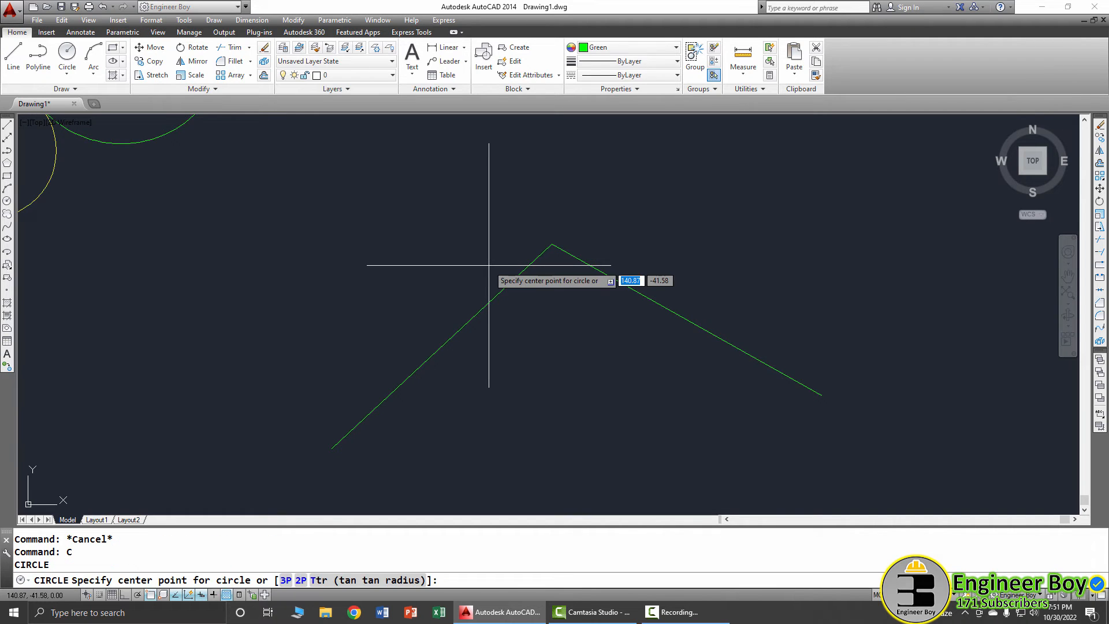
key("Return")
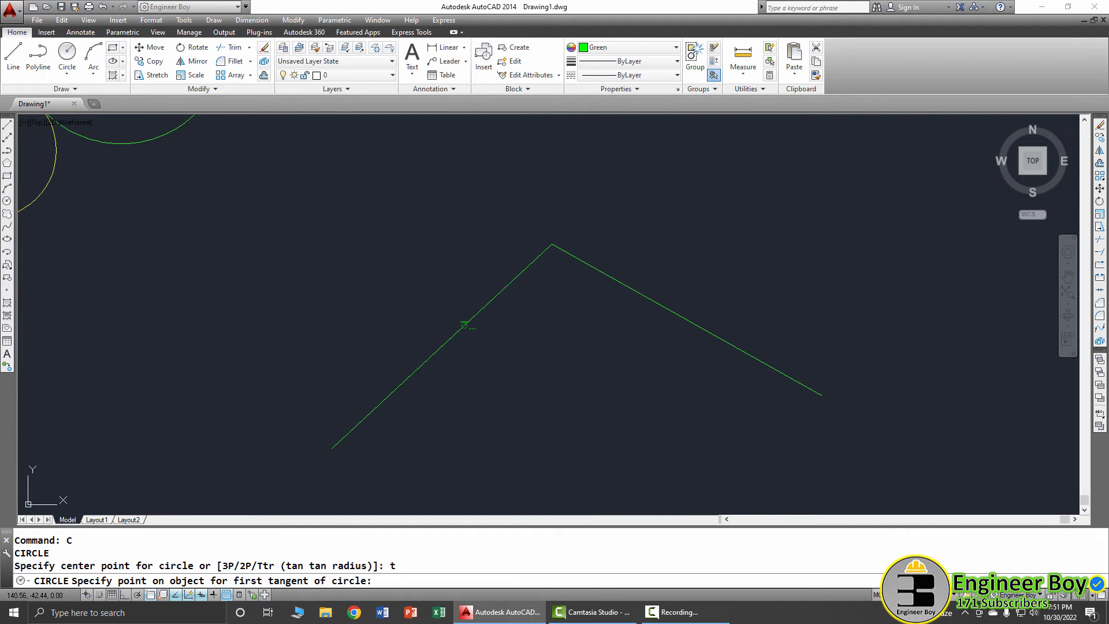
left_click(465, 323)
left_click(711, 305)
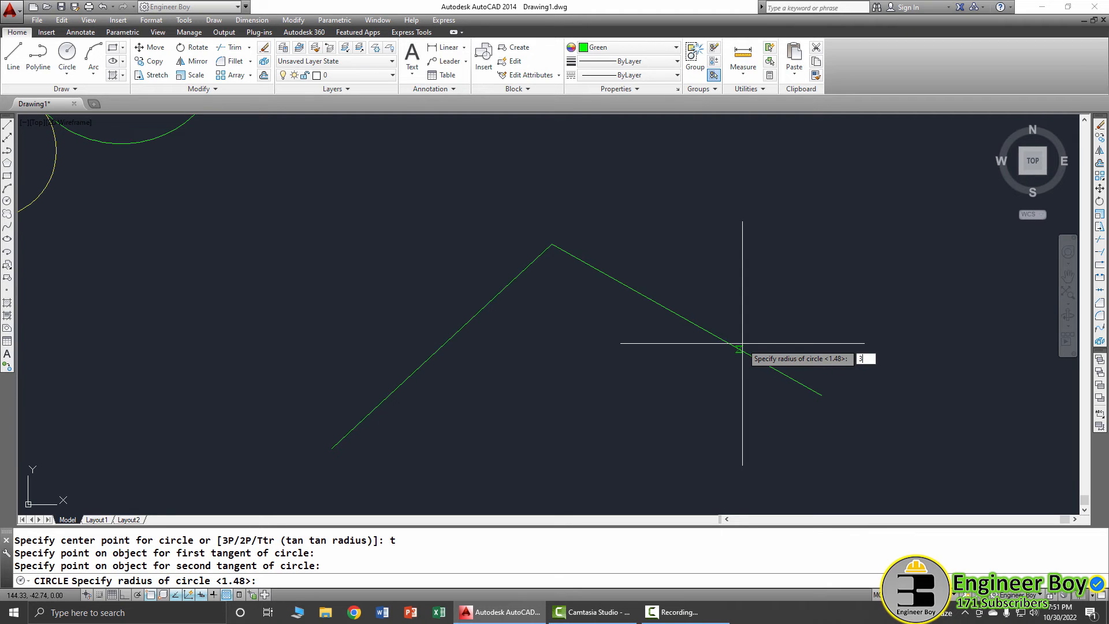
key("Return")
scroll(483, 258, "down", 3)
scroll(510, 311, "up", 2)
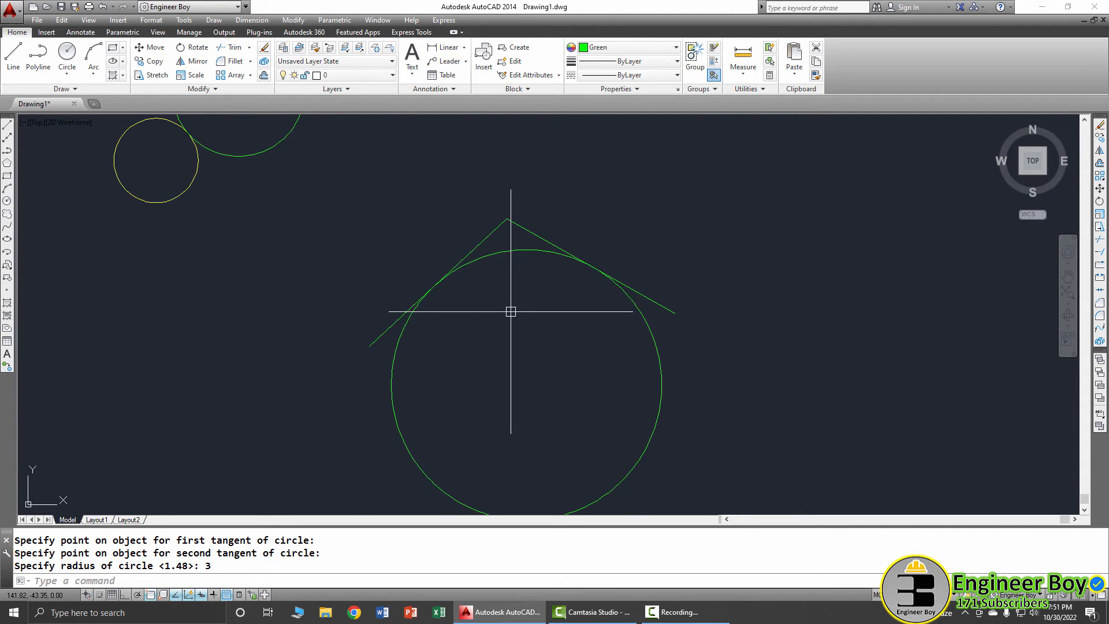
Add a radius dimension and a diameter dimension to the circle tangent to the two lines, both placed on its right side.
middle_click_drag(542, 313, 474, 227)
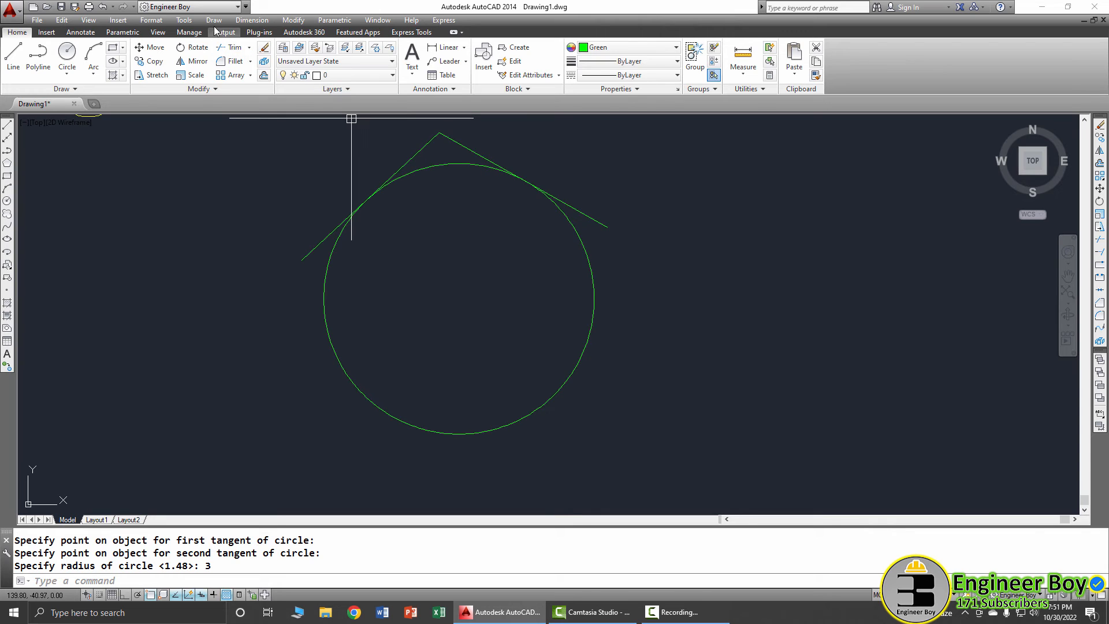
left_click(252, 20)
left_click(260, 109)
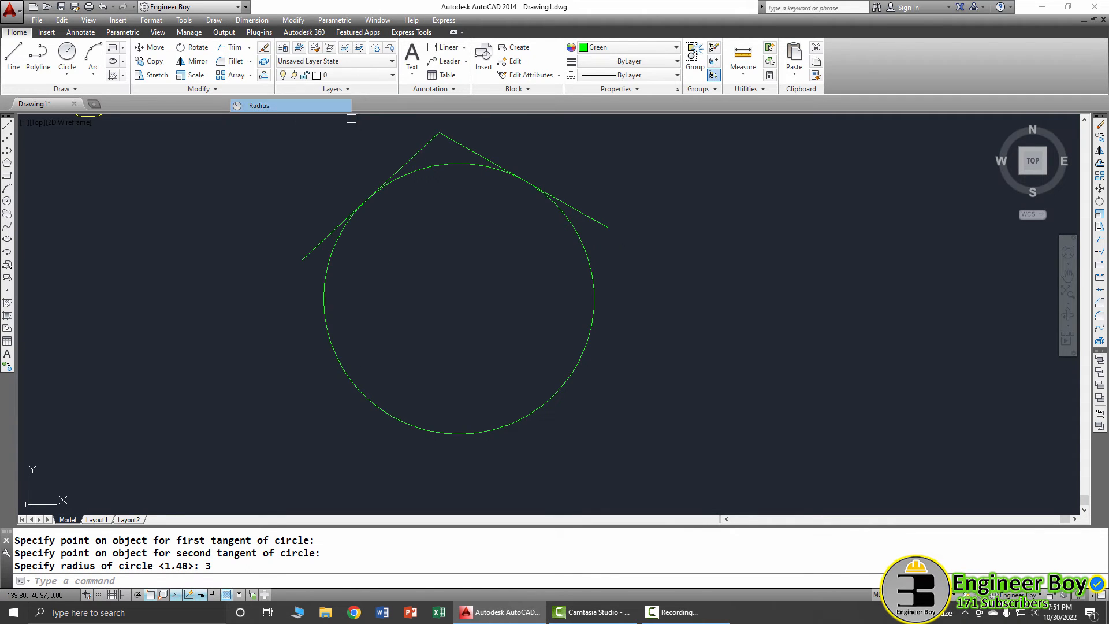
left_click(584, 346)
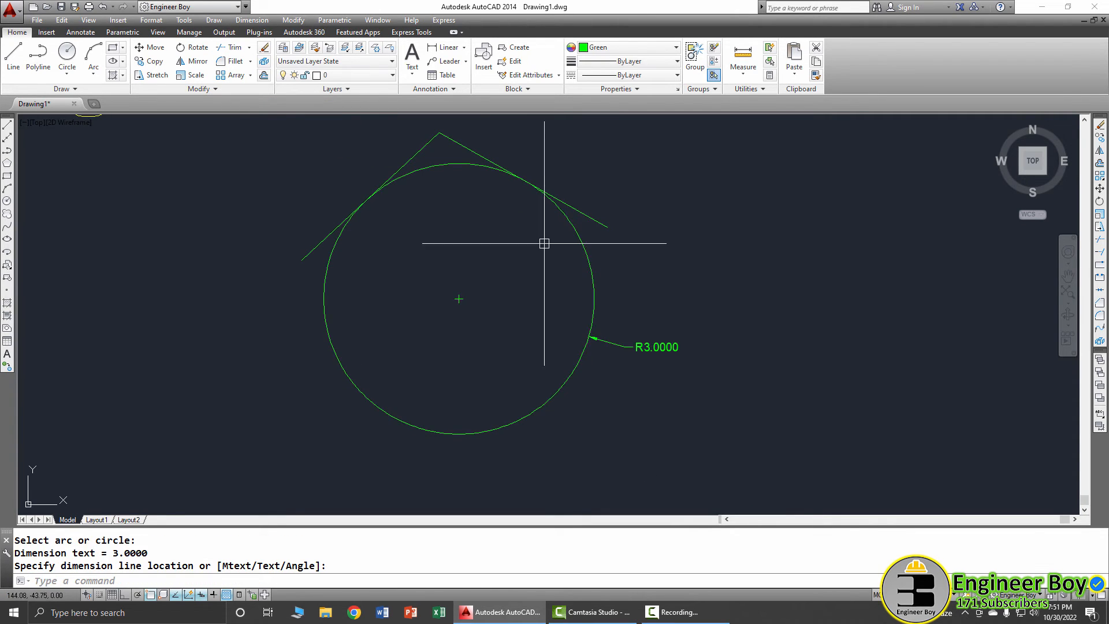
left_click(189, 22)
mouse_move(226, 22)
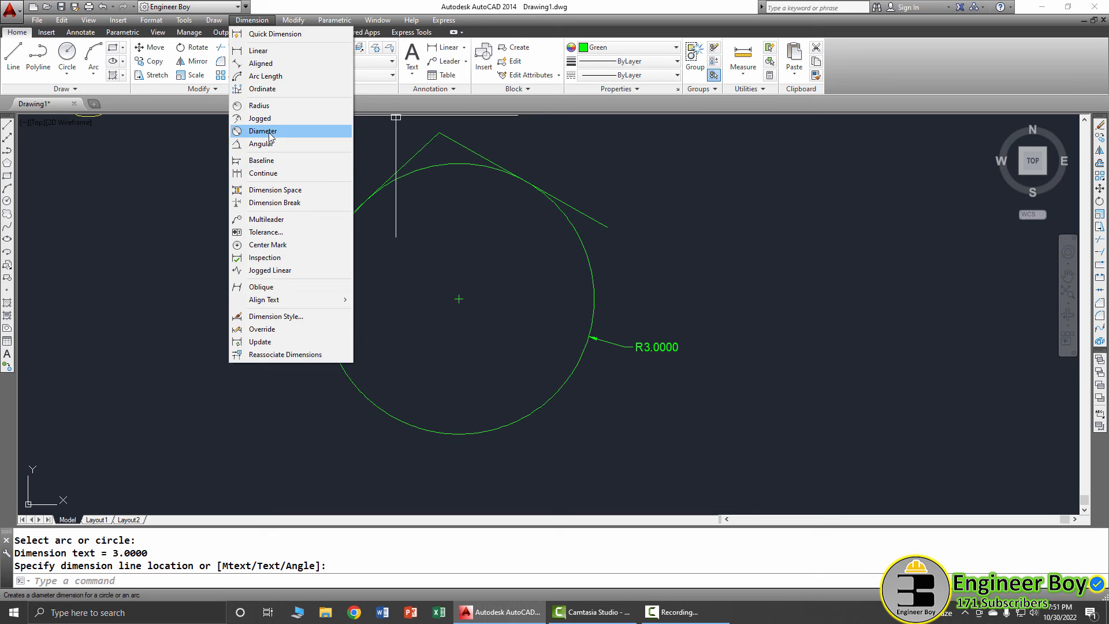
left_click(263, 130)
left_click(593, 291)
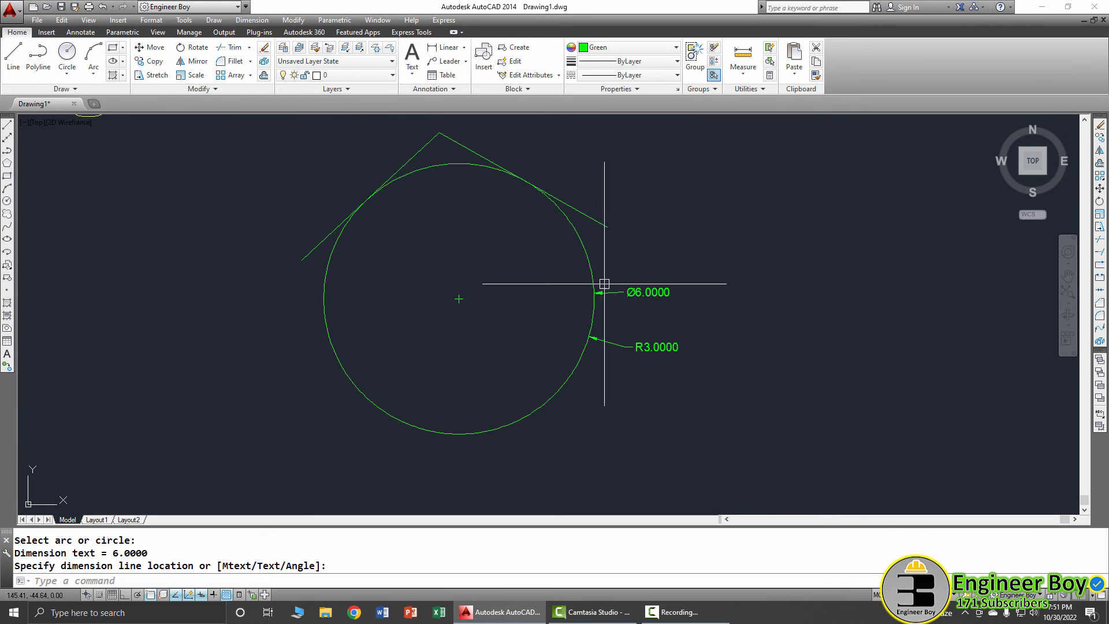
scroll(423, 151, "up", 2)
left_click(634, 263)
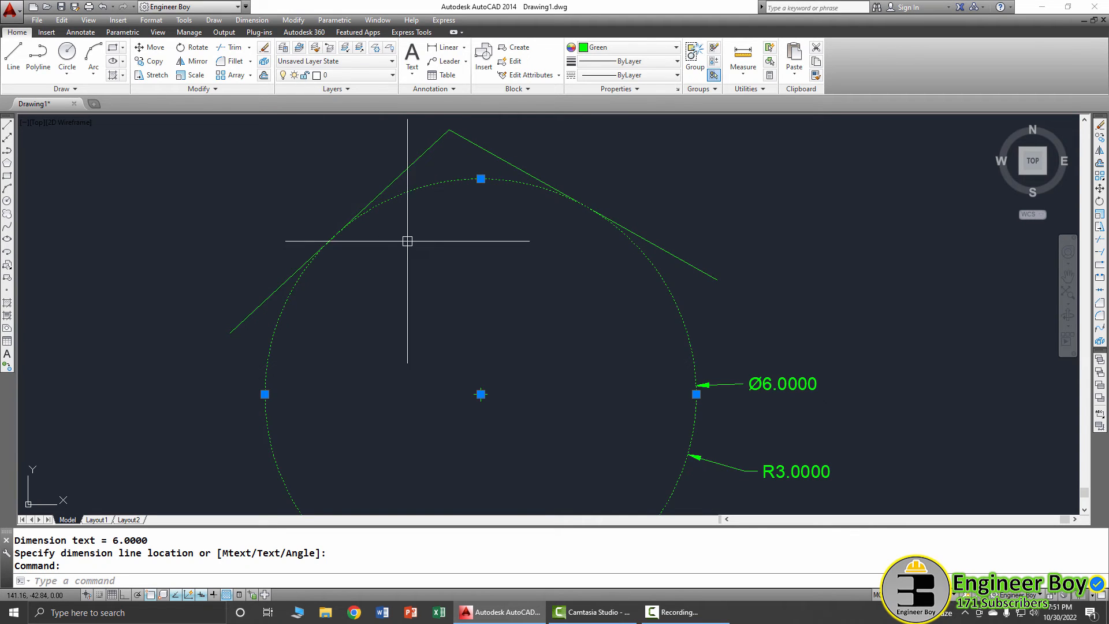
key("Escape")
key("Escape")
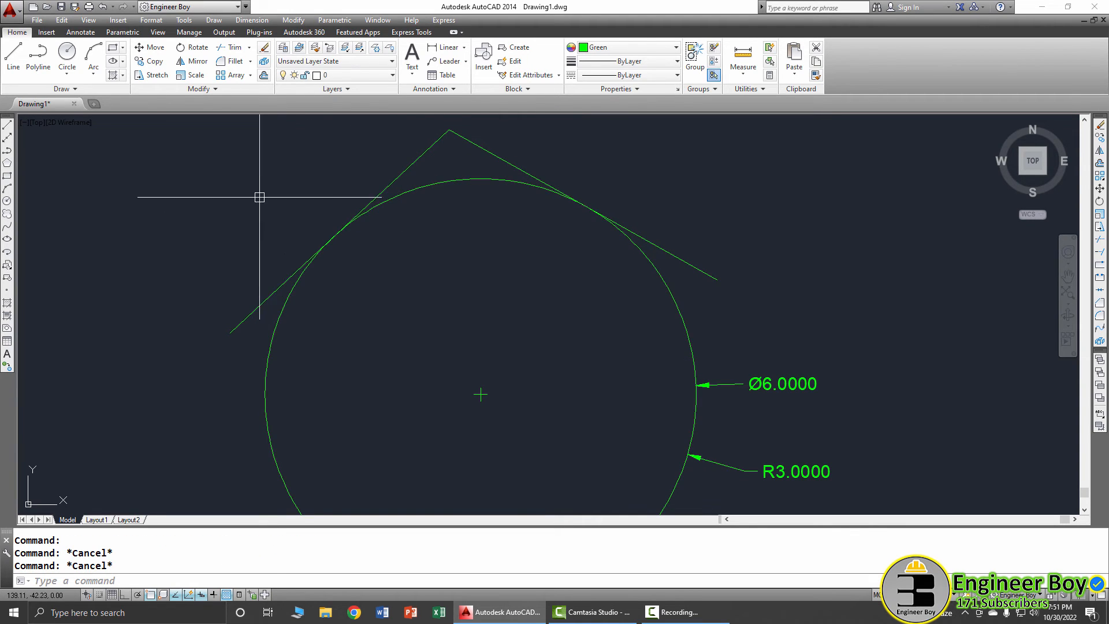
scroll(237, 187, "down", 2)
middle_click_drag(656, 289, 508, 250)
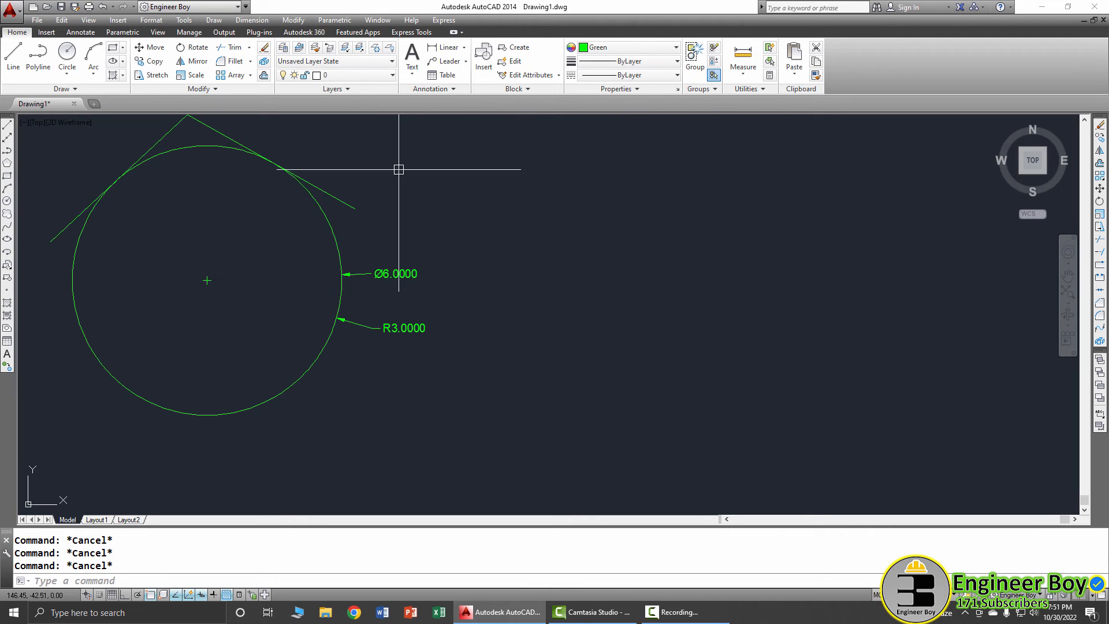
left_click(215, 20)
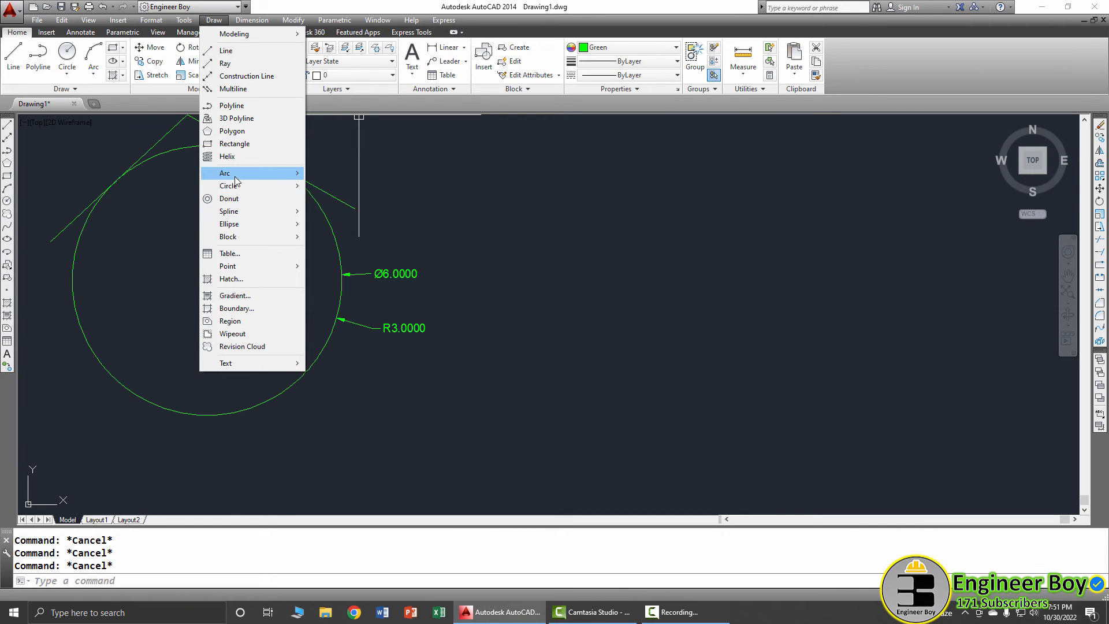
mouse_move(240, 191)
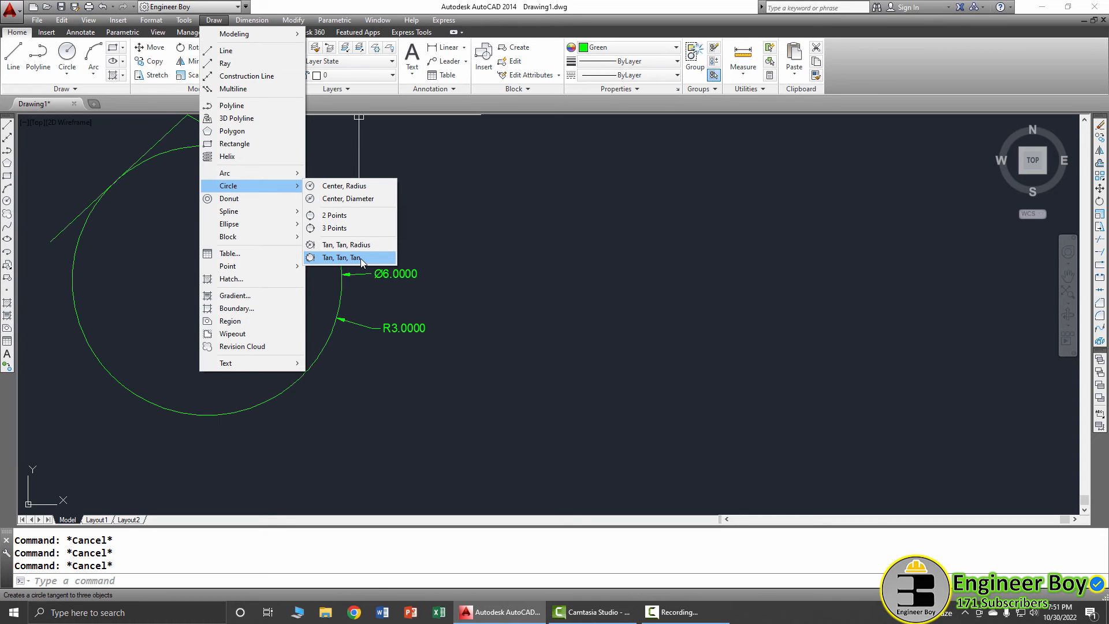
key("Escape")
key("Escape")
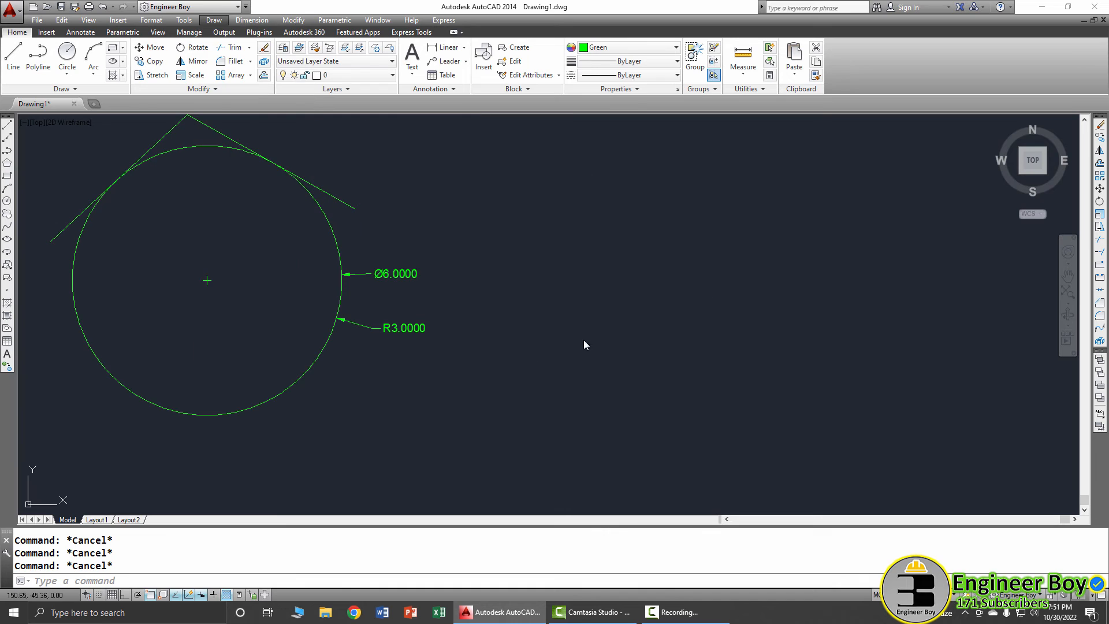
left_click(579, 330)
left_click(510, 372)
Draw a closed triangle from three lines in the empty area to the right of the dimensioned circle.
type("l")
key("Return")
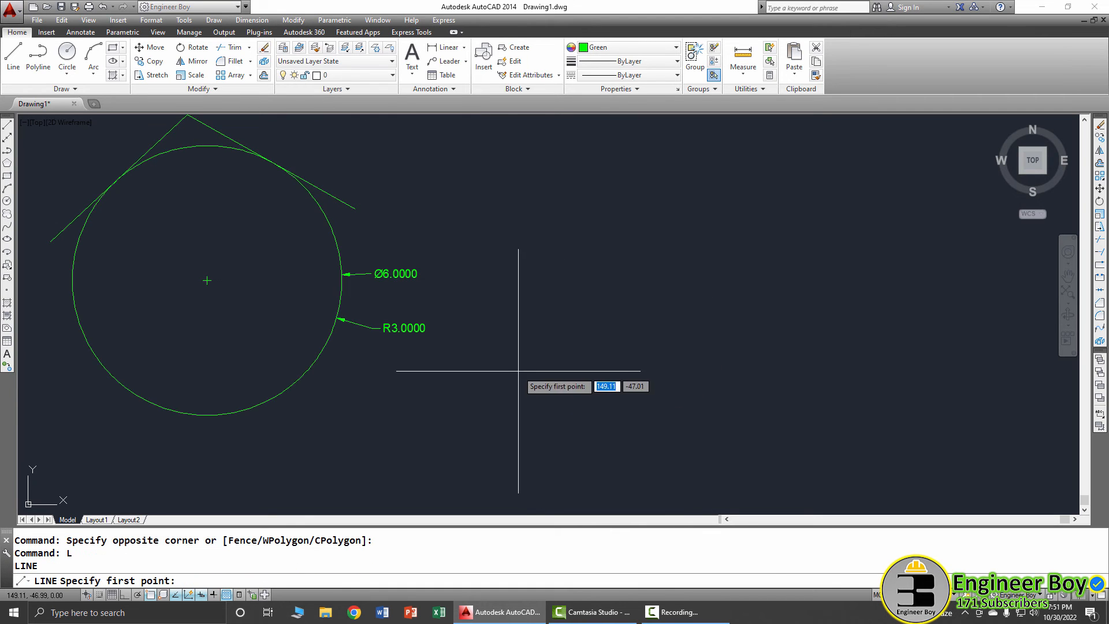
left_click(519, 371)
left_click(649, 194)
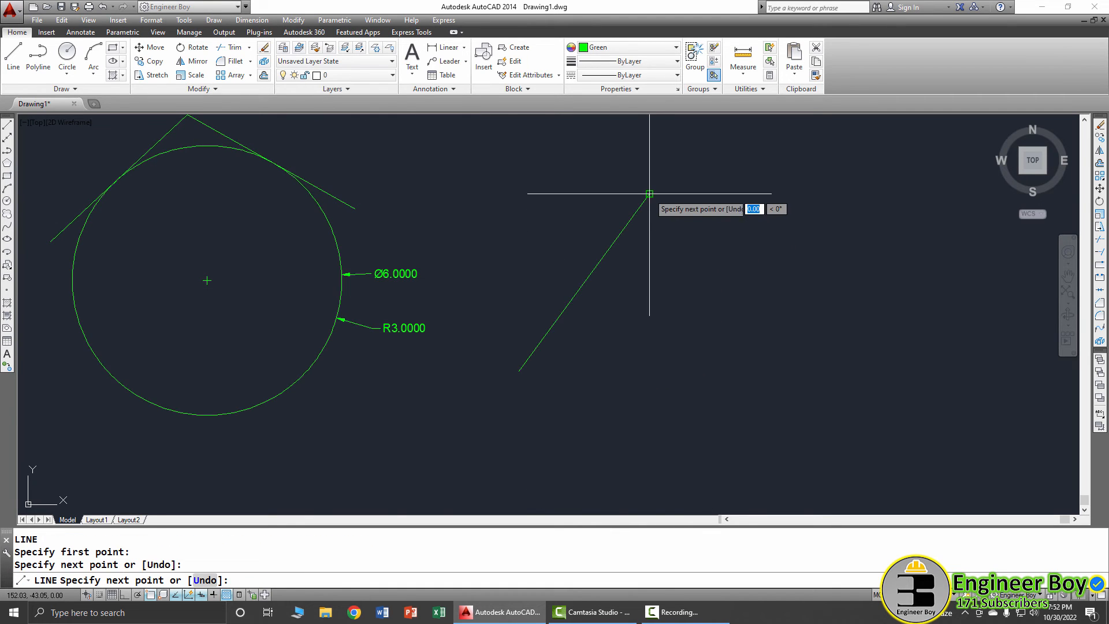
left_click(878, 310)
left_click(518, 371)
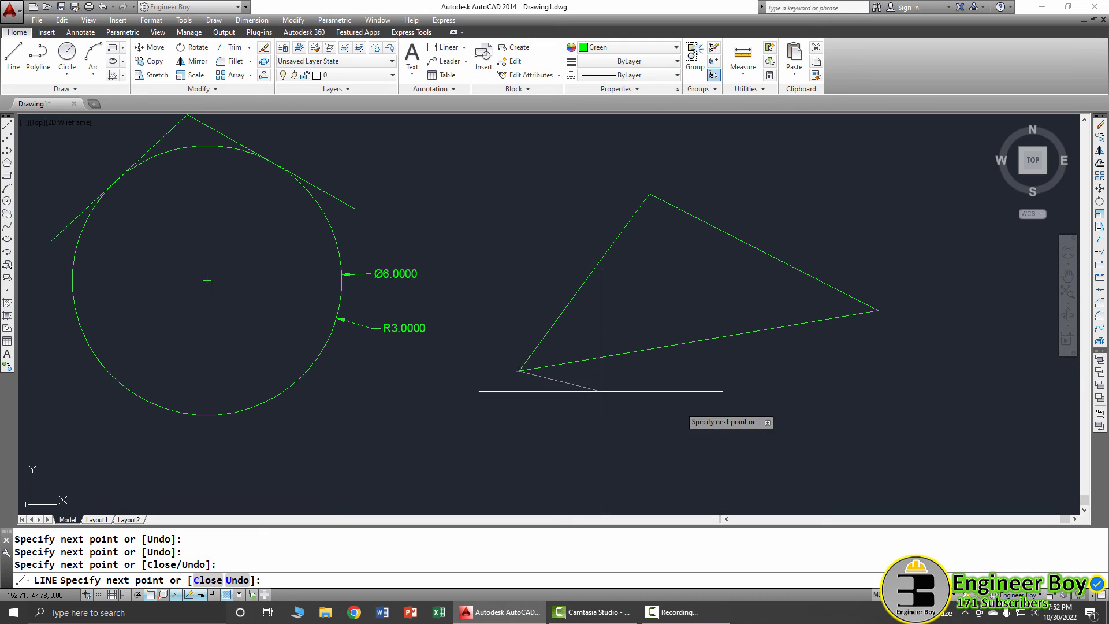
key("Return")
middle_click_drag(808, 385, 719, 381)
key("Escape")
key("Escape")
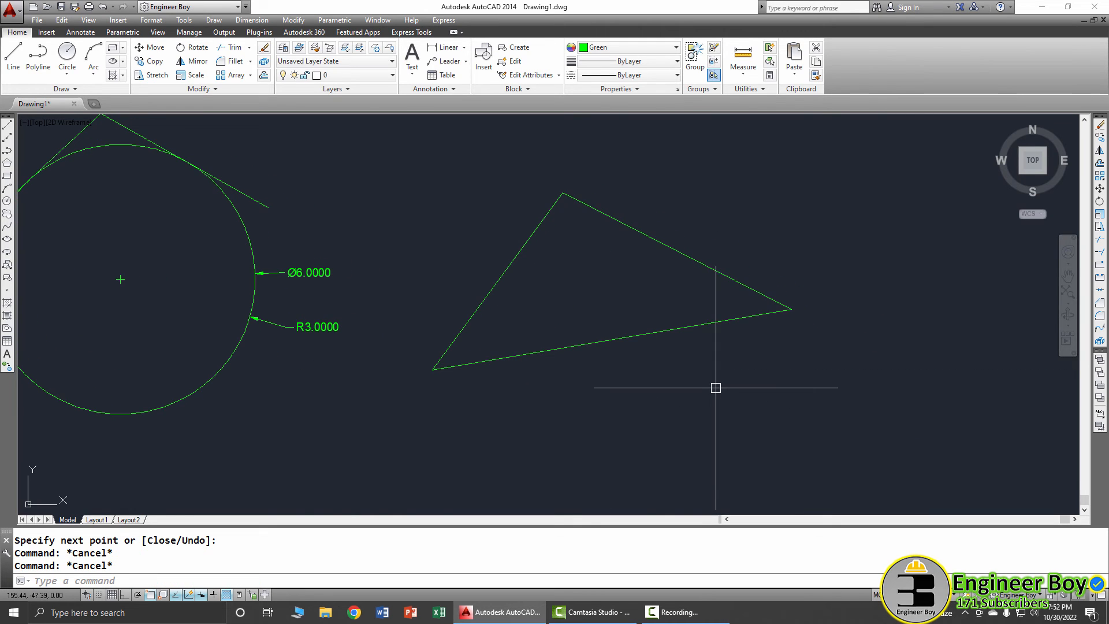
Set the drawing color to Yellow and inscribe a circle in the green triangle with the Tan, Tan, Tan method.
left_click(610, 48)
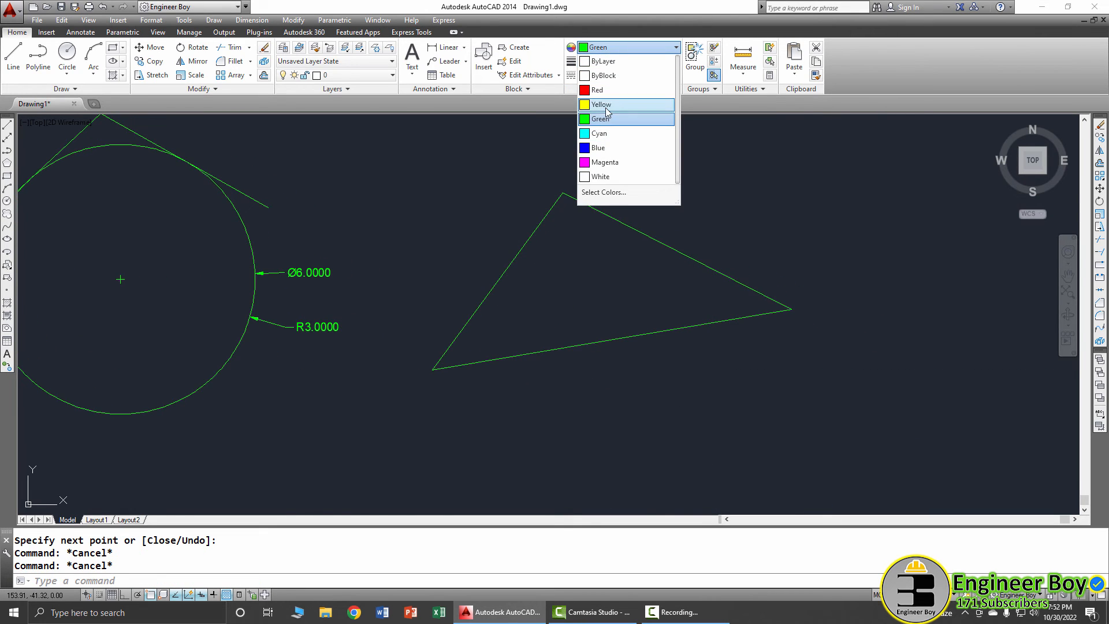
left_click(606, 106)
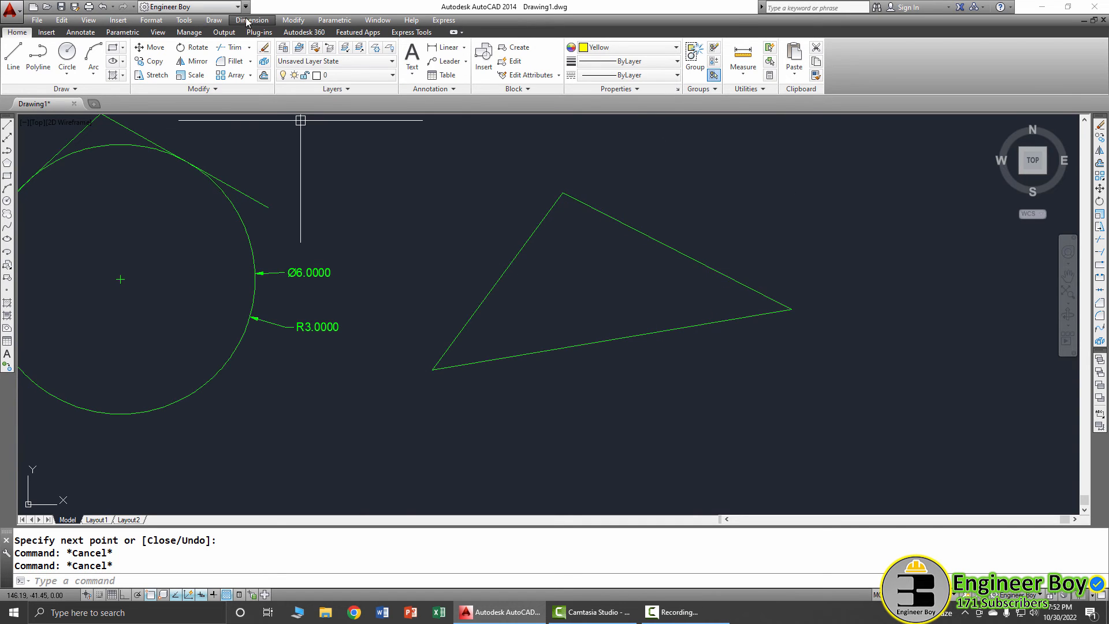
left_click(214, 21)
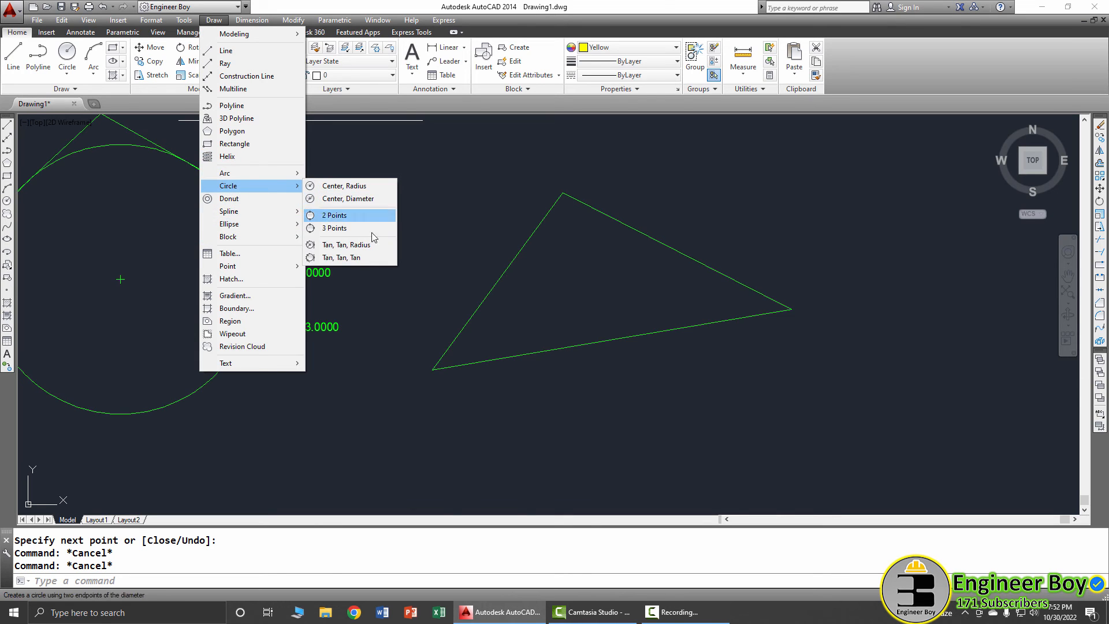
left_click(349, 258)
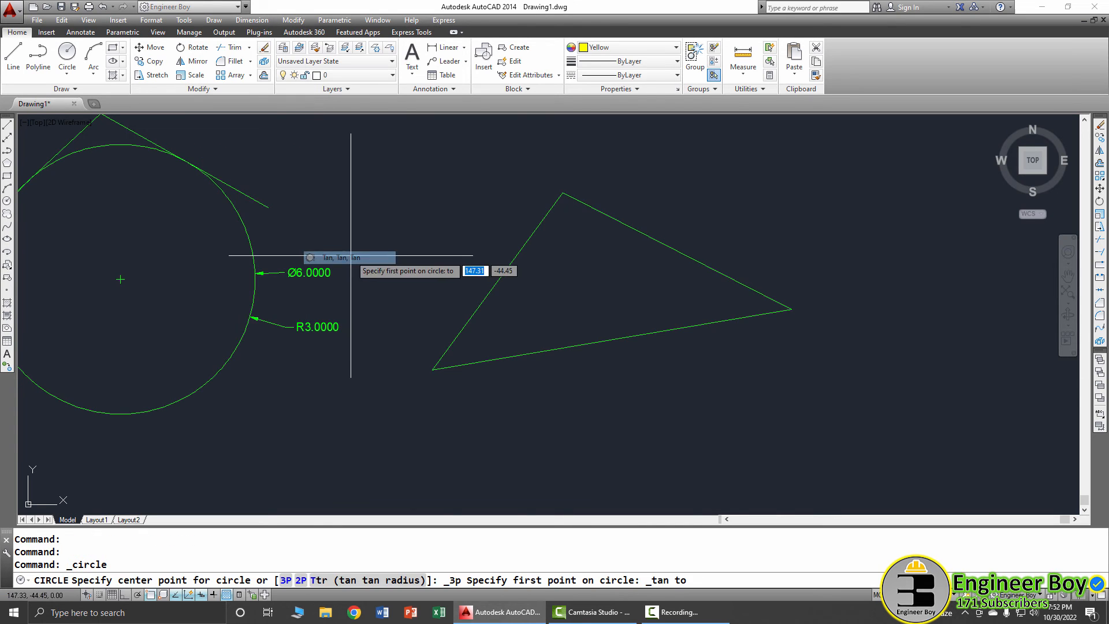
left_click(506, 264)
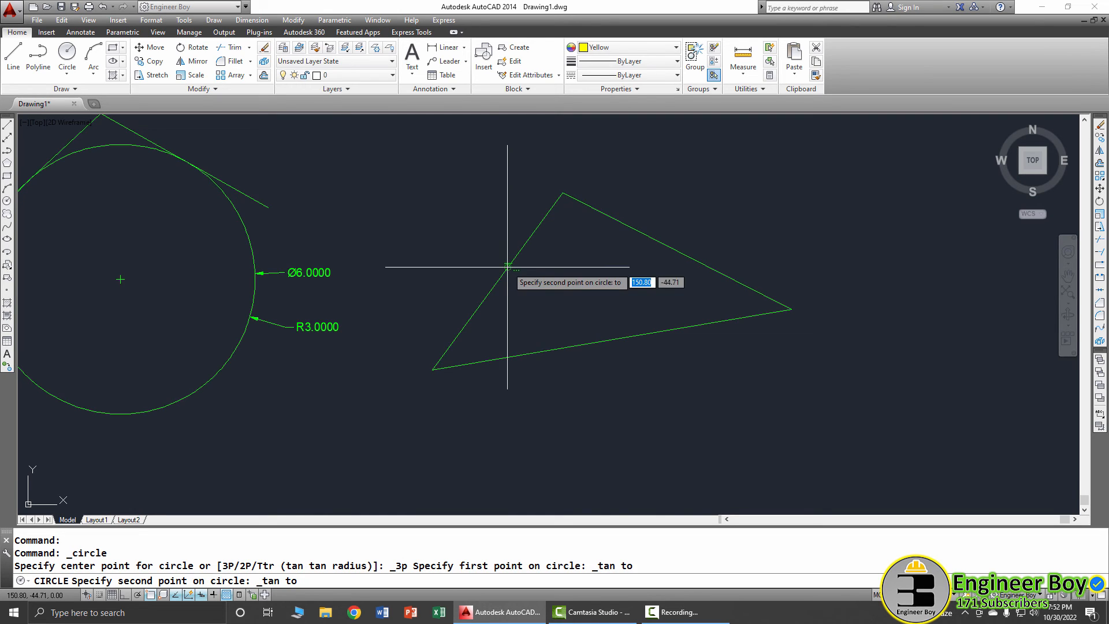
left_click(640, 237)
left_click(595, 343)
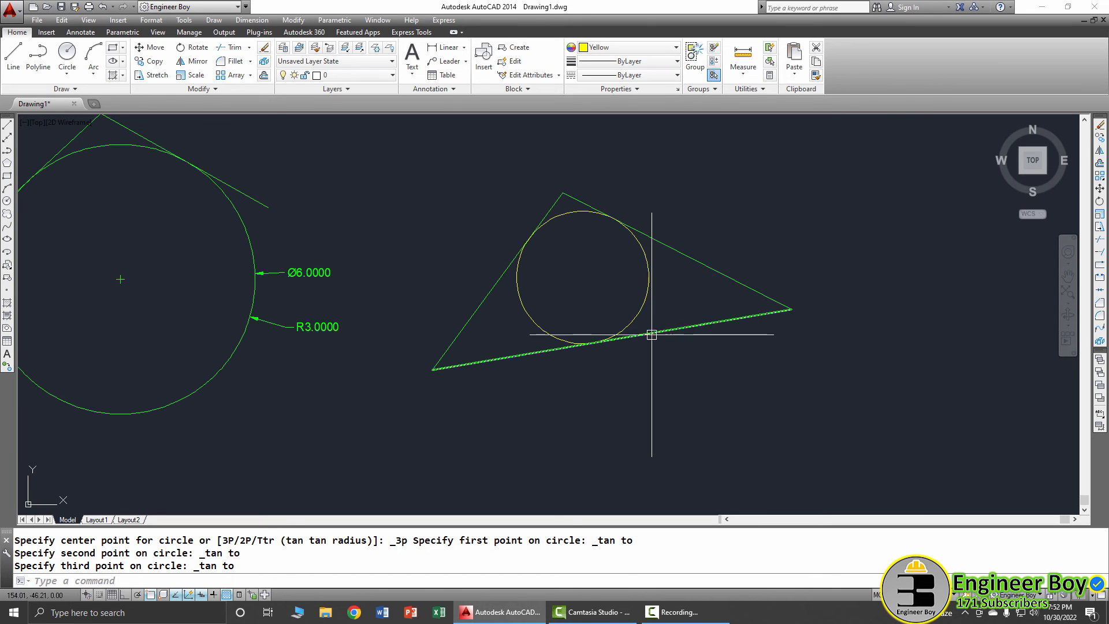
middle_click_drag(726, 327, 666, 258)
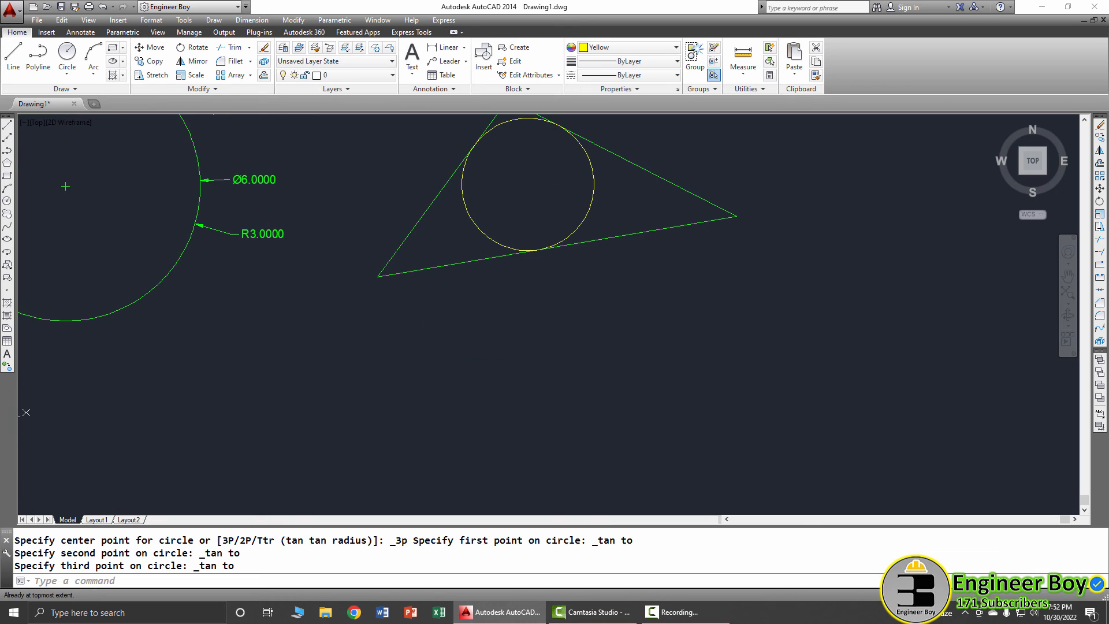
key("Escape")
key("Escape")
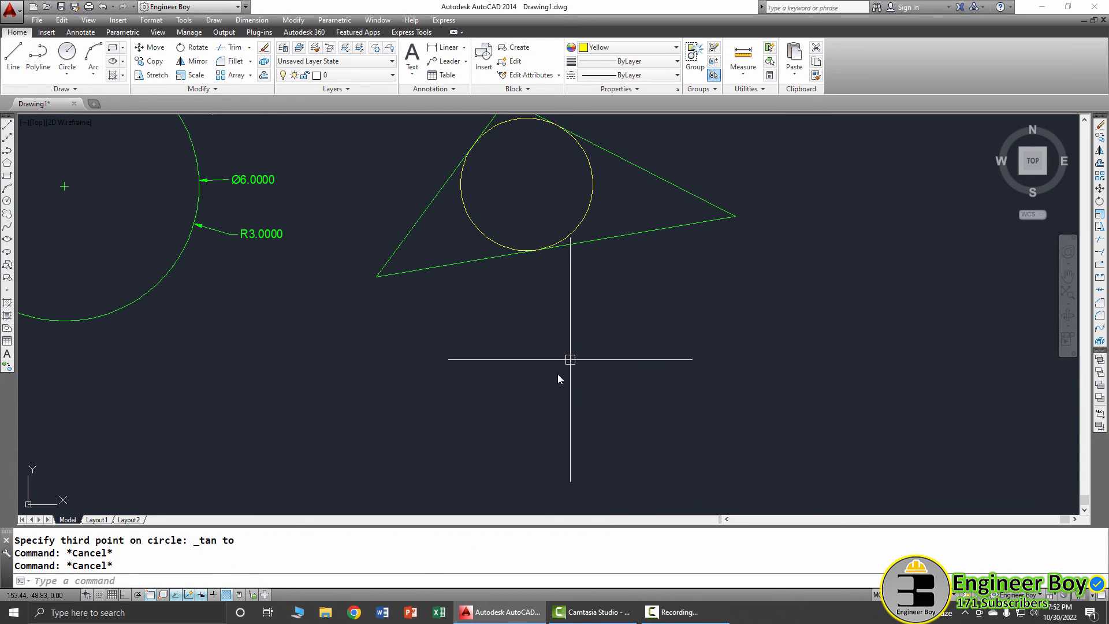
Draw three small separate circles in the empty area below the triangle, the first two with radii of about 0.53 and 0.61.
type("c")
key("Return")
left_click(498, 425)
key("Return")
left_click(638, 390)
left_click(655, 409)
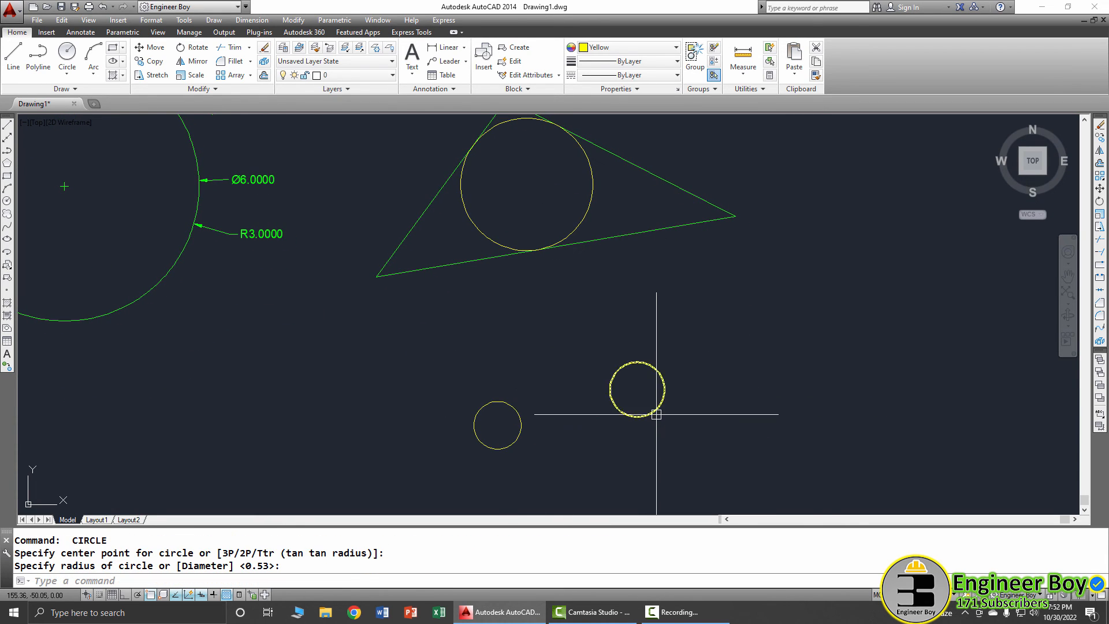
key("Return")
left_click(542, 320)
left_click(557, 335)
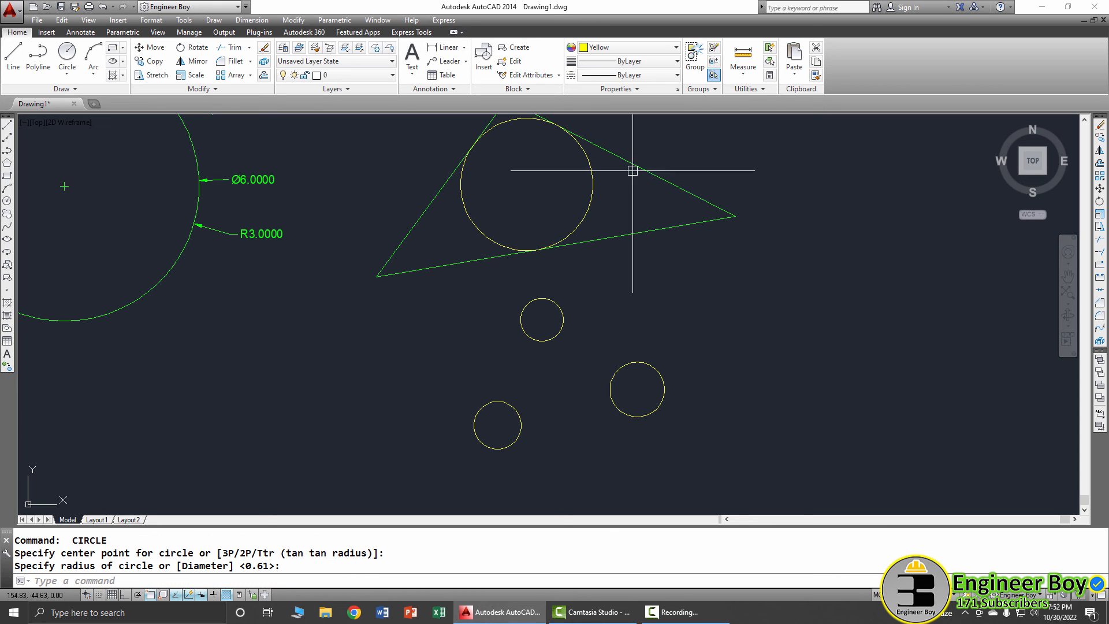
Set the drawing color to ByLayer and draw a Tan, Tan, Tan circle touching the inner sides of the three small yellow circles.
left_click(627, 48)
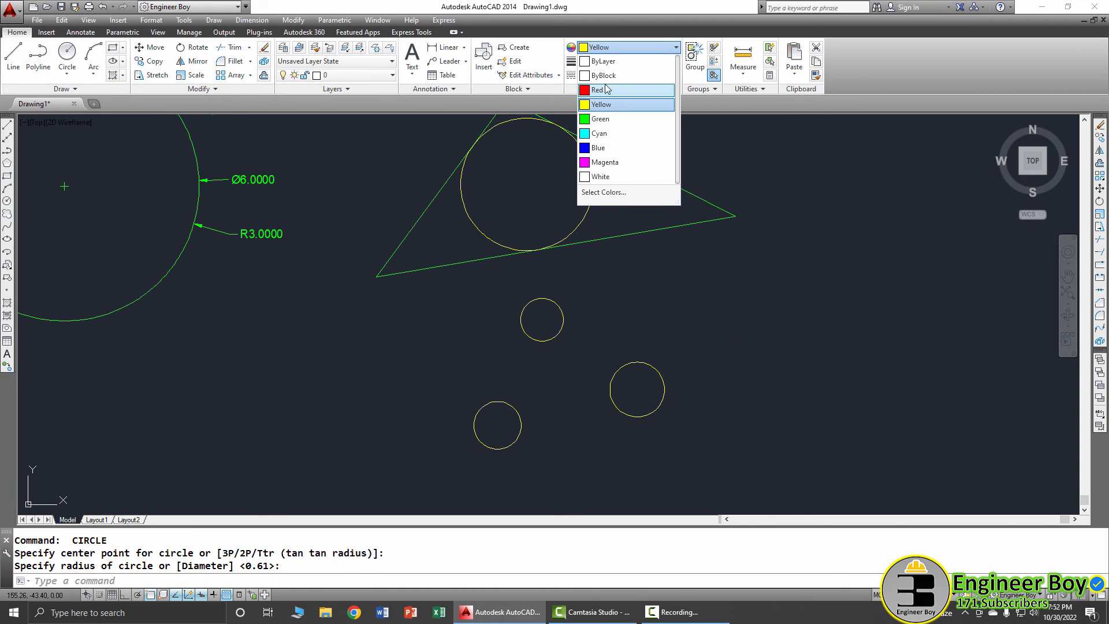
left_click(610, 62)
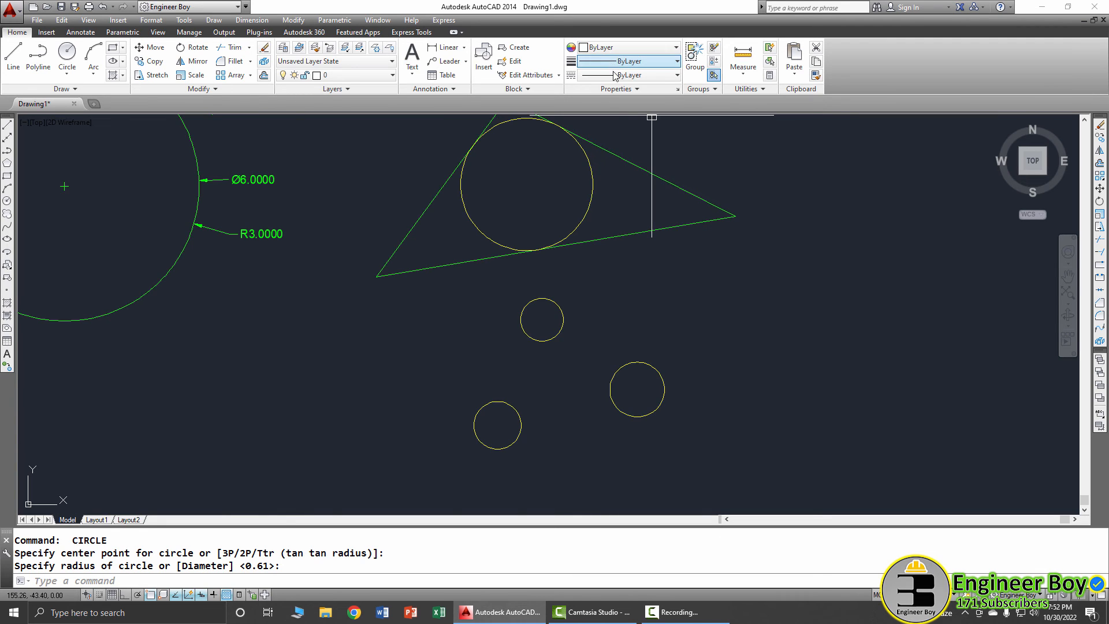
scroll(610, 428, "up", 3)
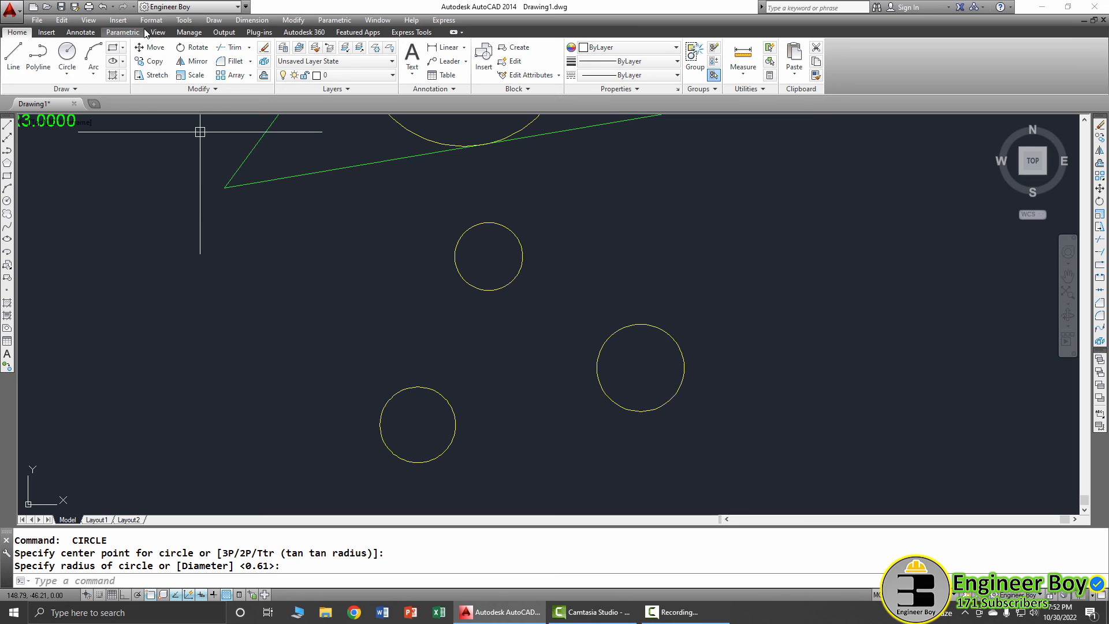
left_click(67, 70)
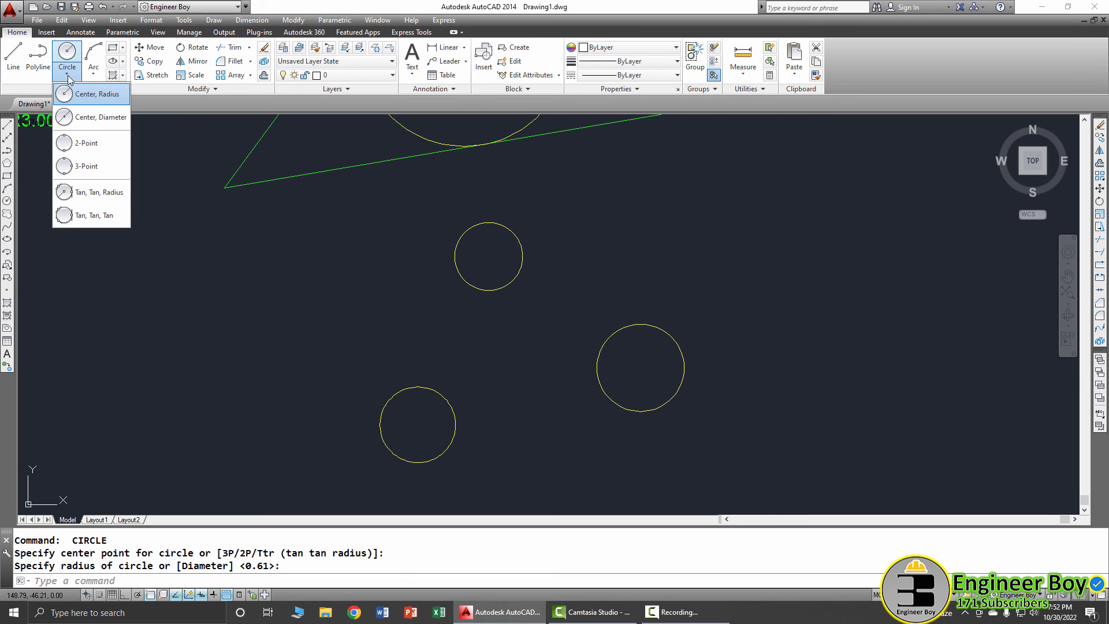
left_click(93, 216)
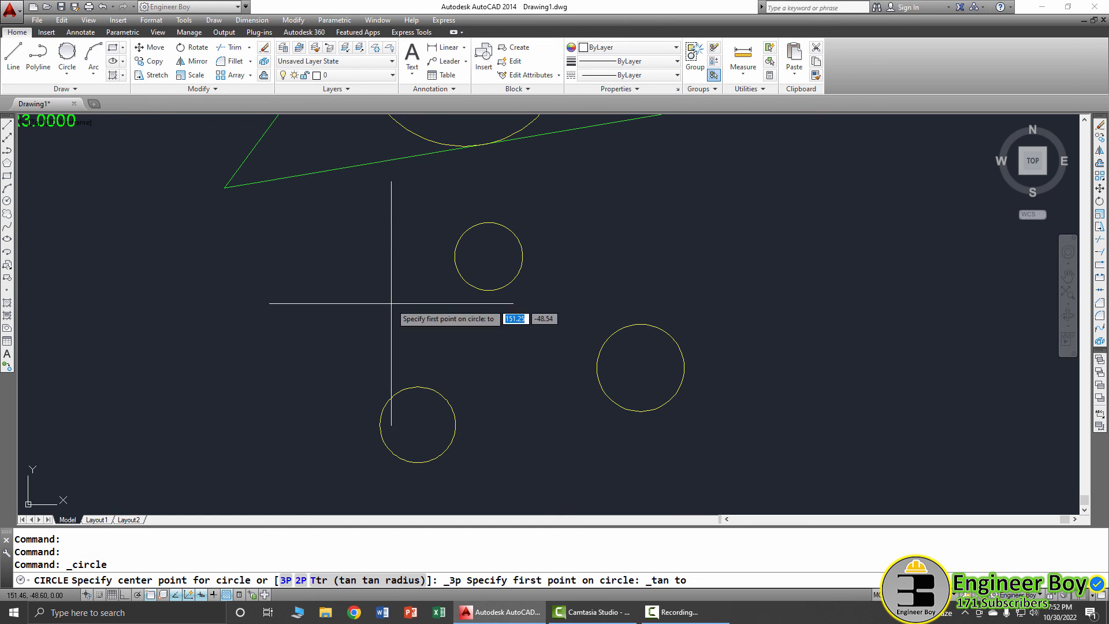
left_click(488, 289)
left_click(624, 333)
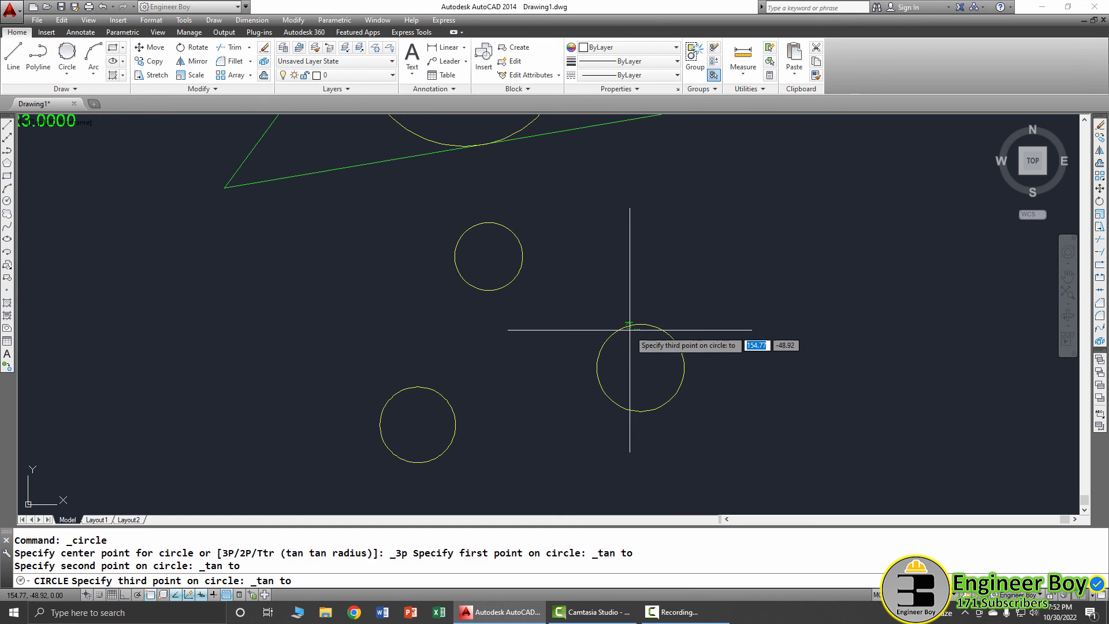
left_click(451, 400)
middle_click_drag(651, 355, 371, 302)
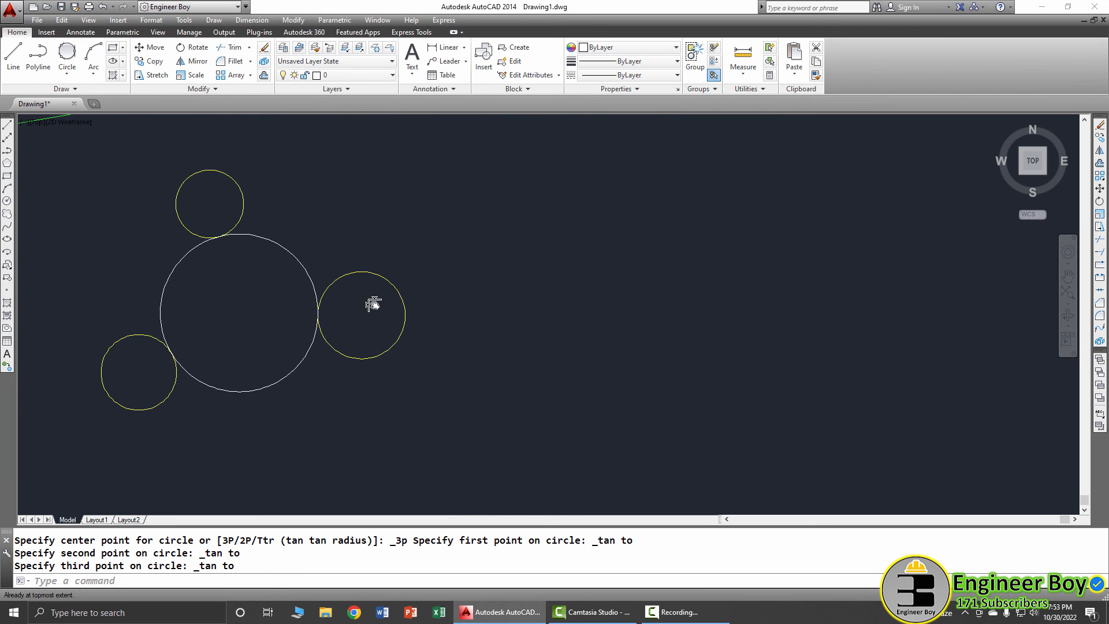
key("Escape")
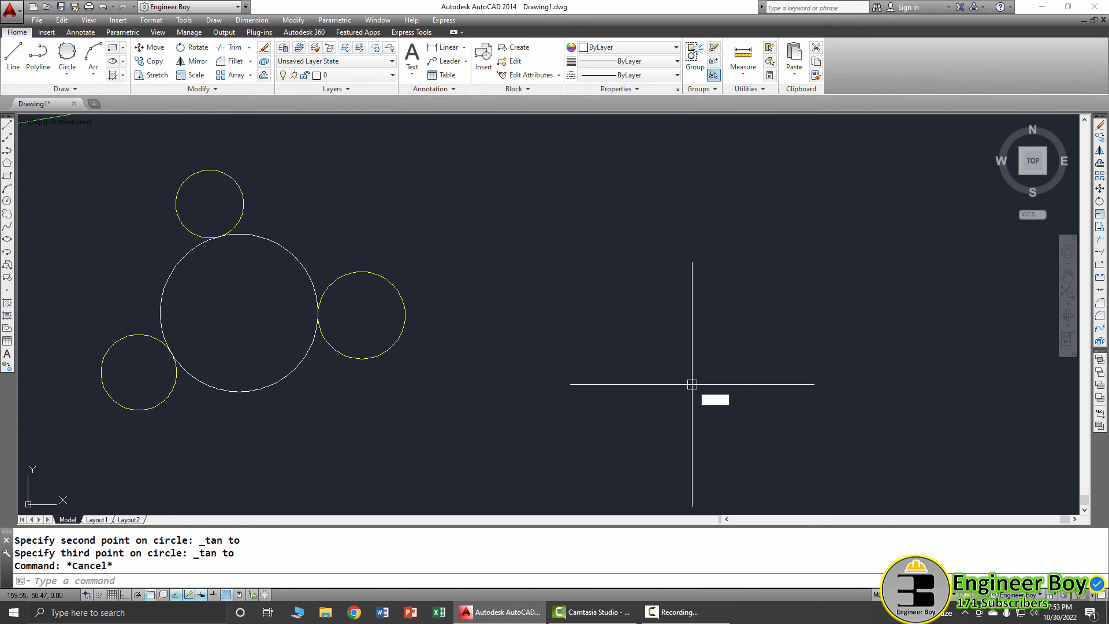
Draw a horizontal rectangle about 4 by 1.5 units to the right of the group of tangent circles.
key("Return")
left_click(563, 277)
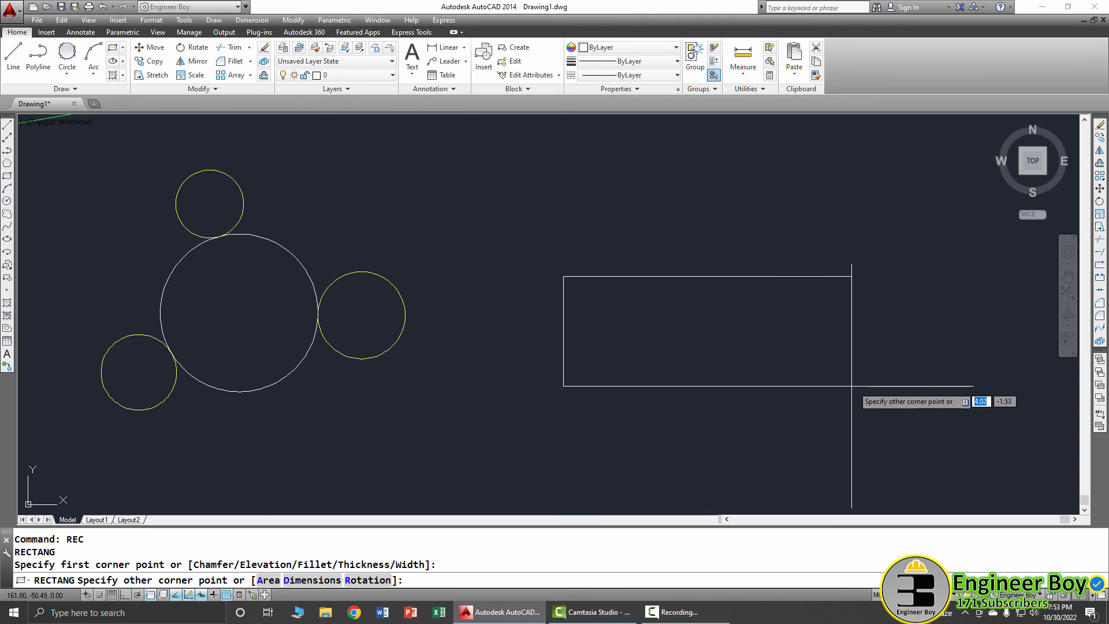
left_click(857, 387)
key("Escape")
key("Escape")
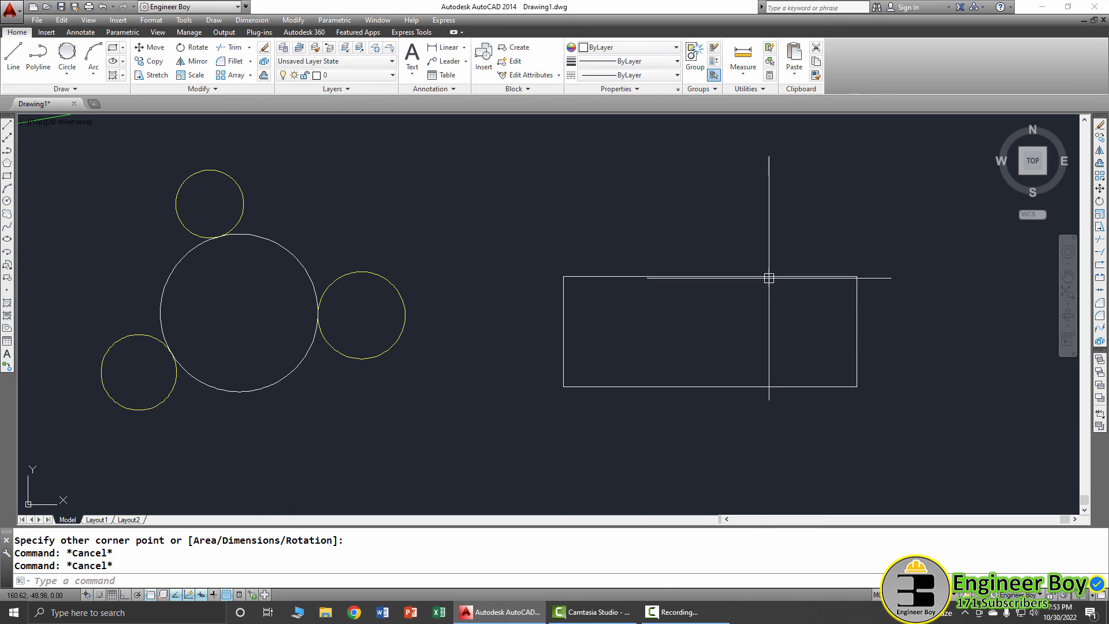
Draw a Tan, Tan, Tan circle inside the rectangle, tangent to its bottom, right and top sides.
left_click(75, 91)
left_click(67, 73)
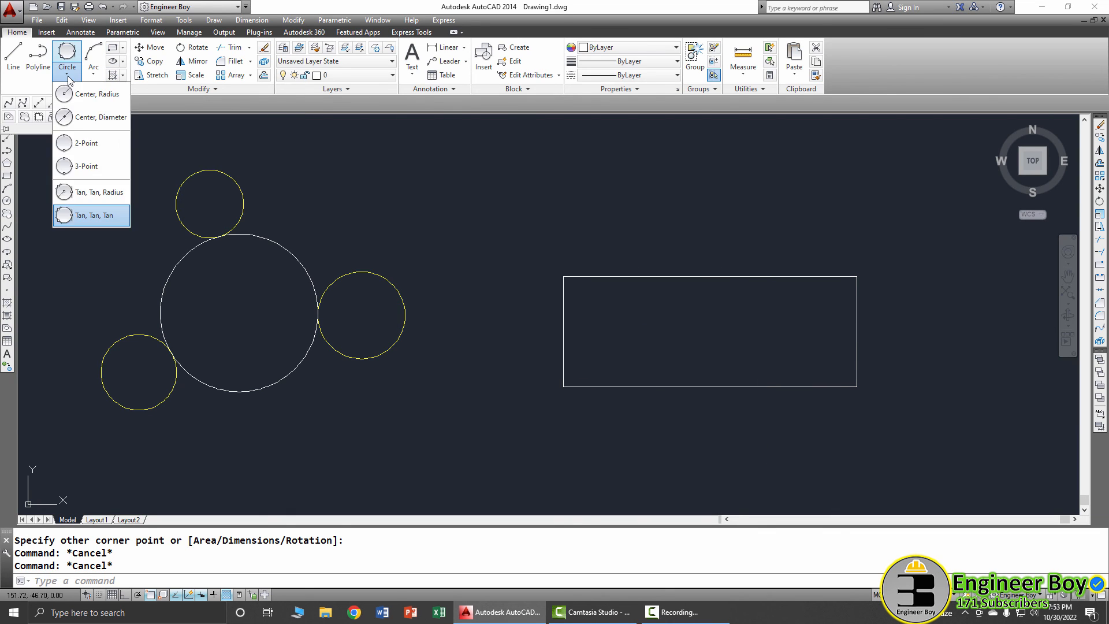
left_click(92, 216)
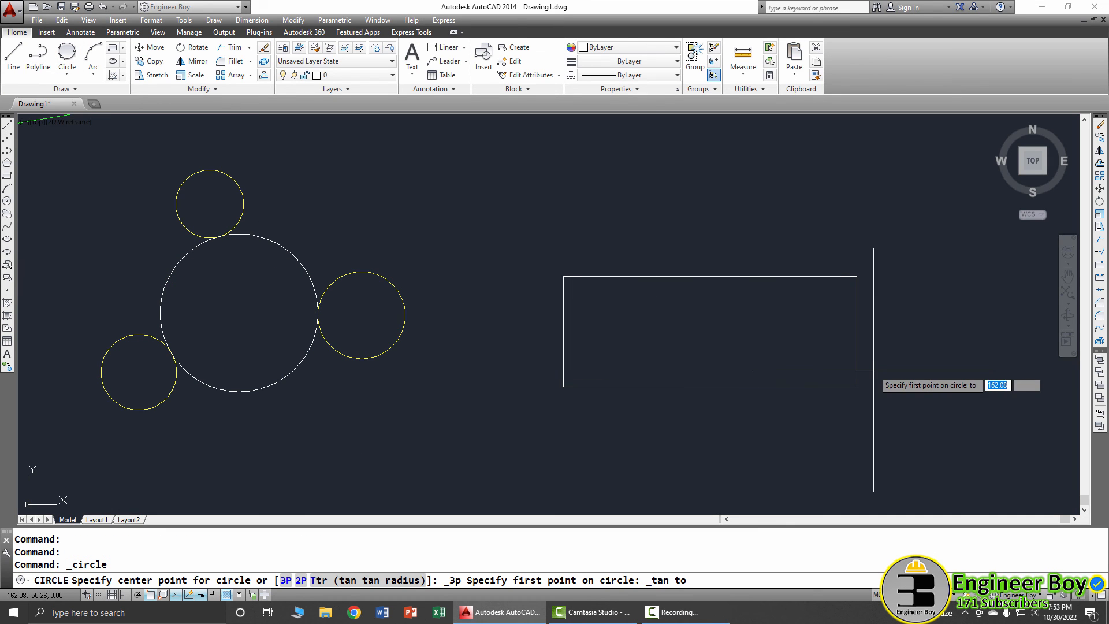
left_click(807, 384)
left_click(856, 341)
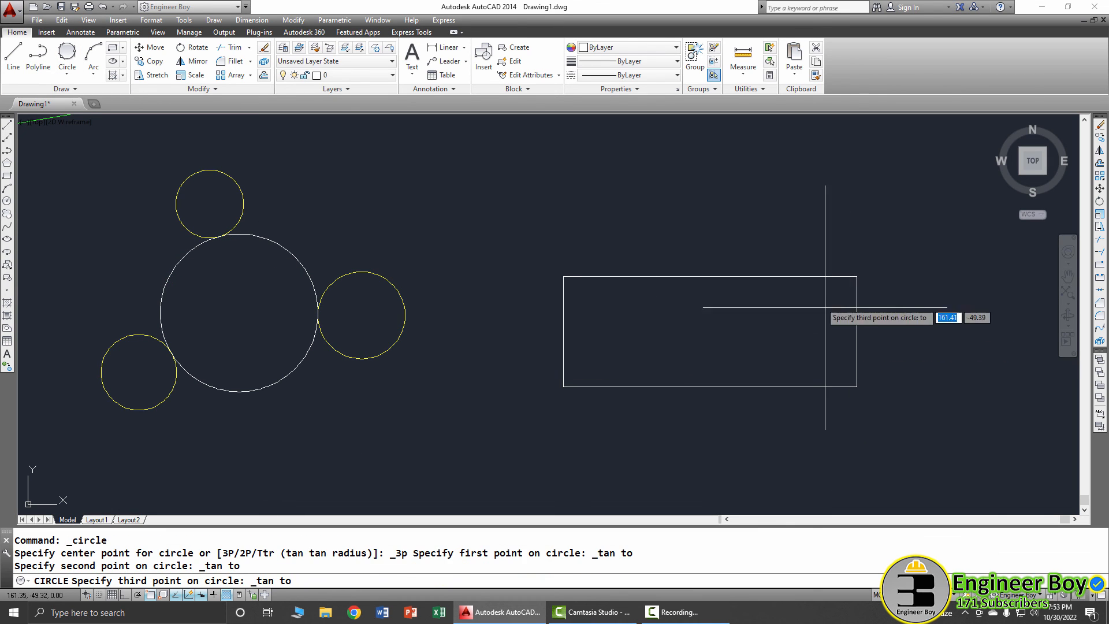
left_click(794, 277)
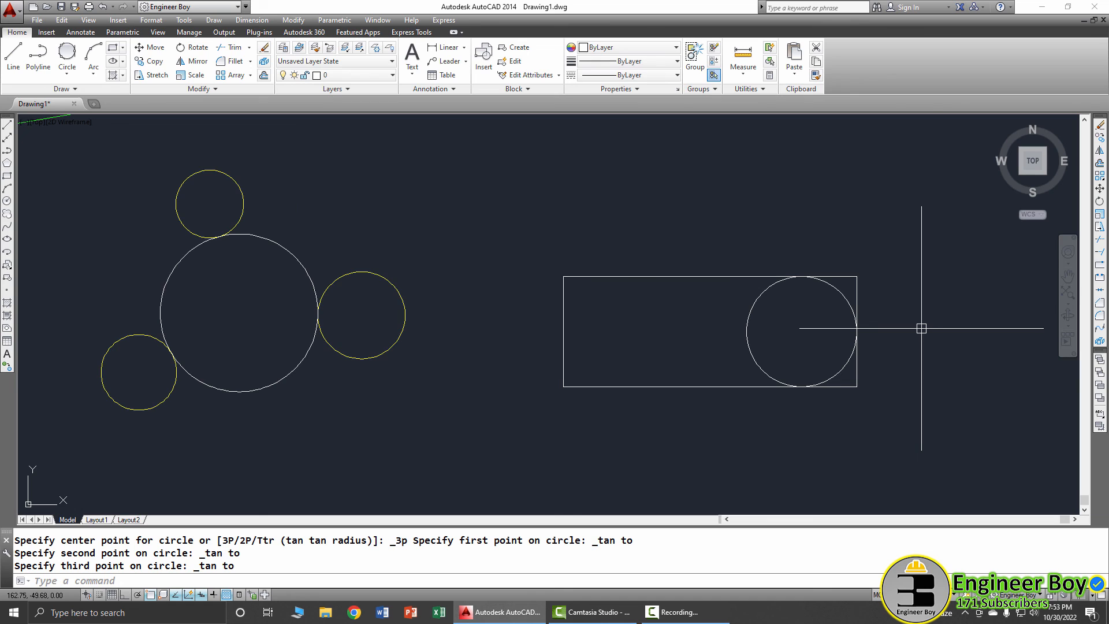
Trim the rectangle's right-hand corners outside the circle and erase the leftover piece of its right side.
key("Return")
key("Return")
left_click(859, 293)
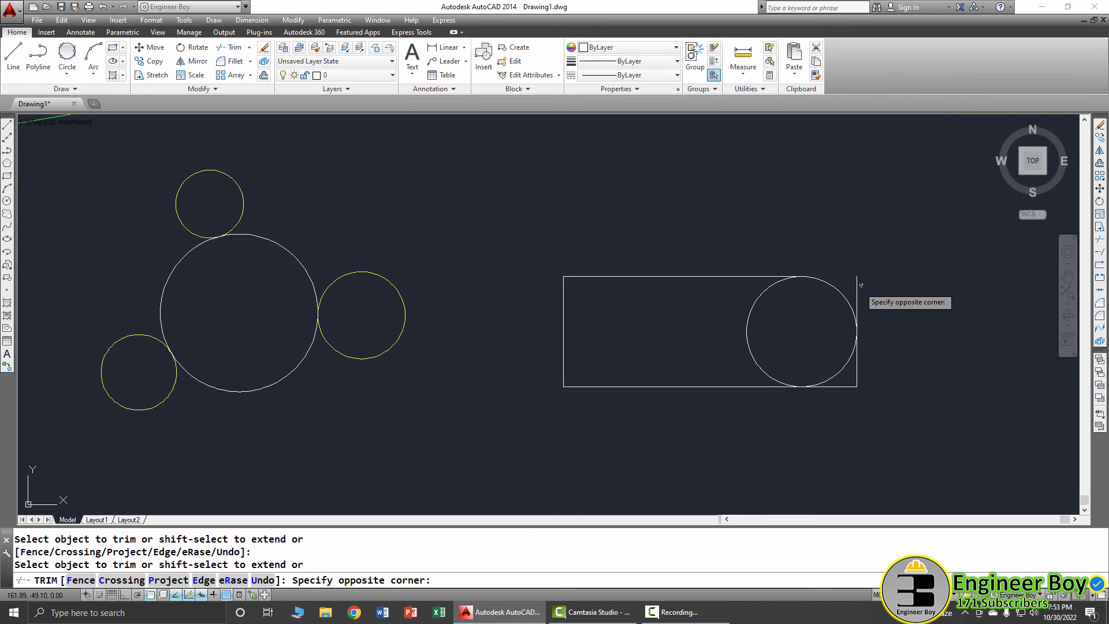
left_click(864, 339)
left_click(845, 383)
left_click(858, 368)
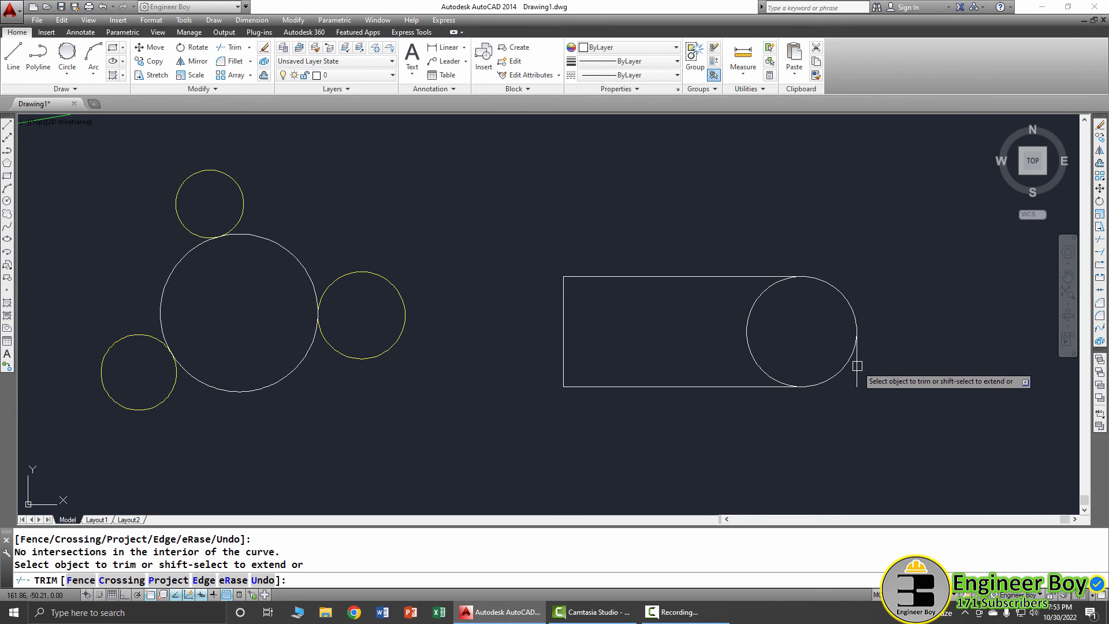
key("Escape")
left_click(854, 379)
type("E")
key("Return")
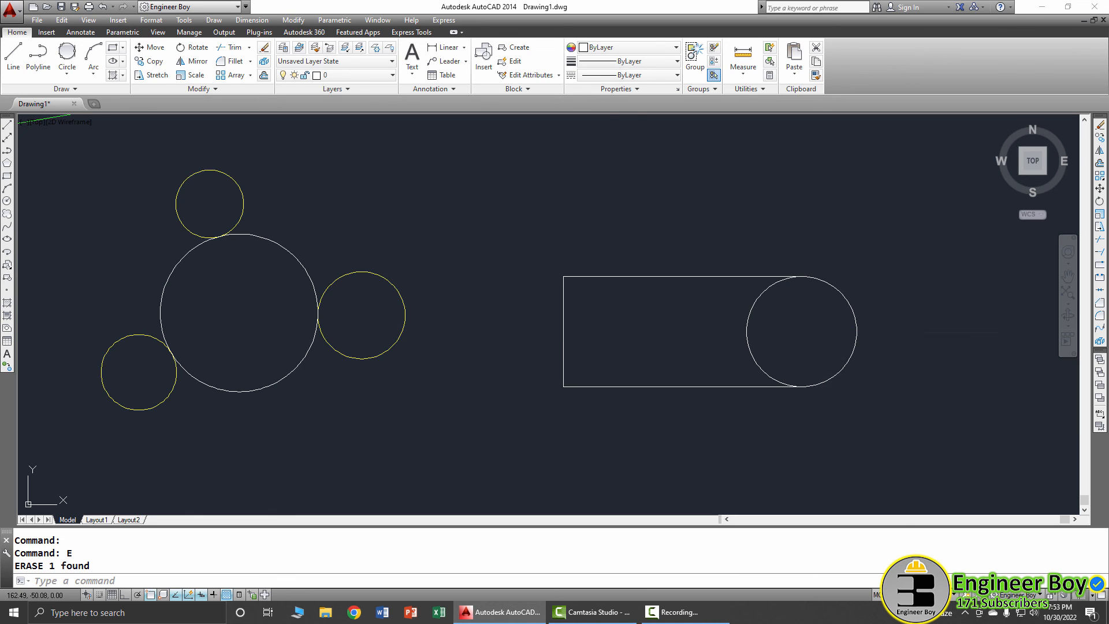
Zoom to the extents of the whole drawing and show the list of Circle drawing methods.
middle_click(903, 353)
middle_click(903, 353)
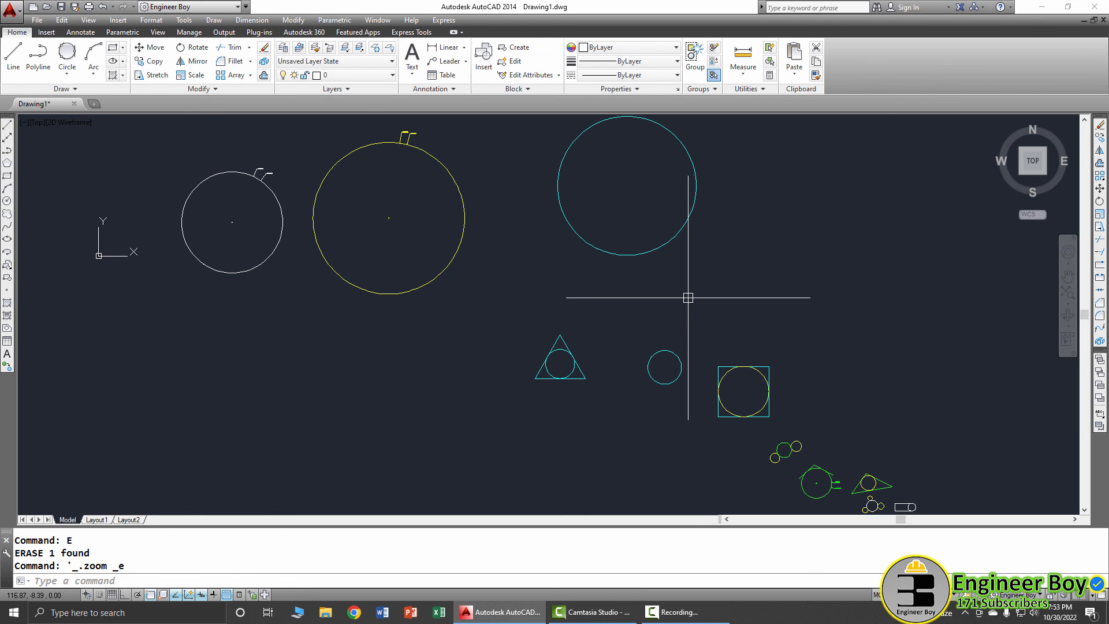
left_click(214, 20)
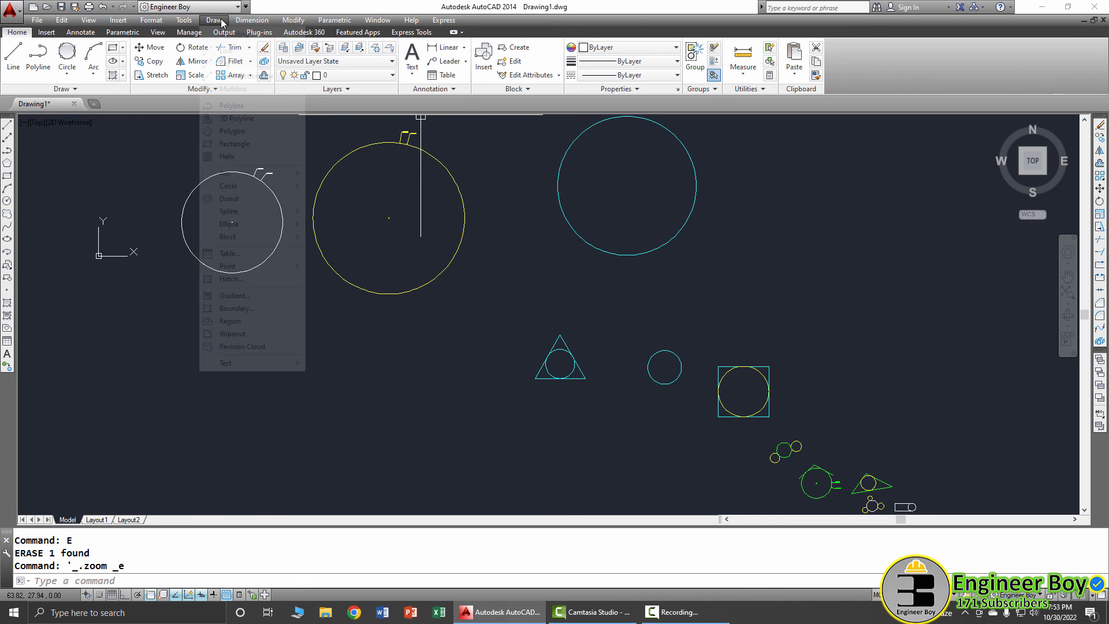
mouse_move(246, 178)
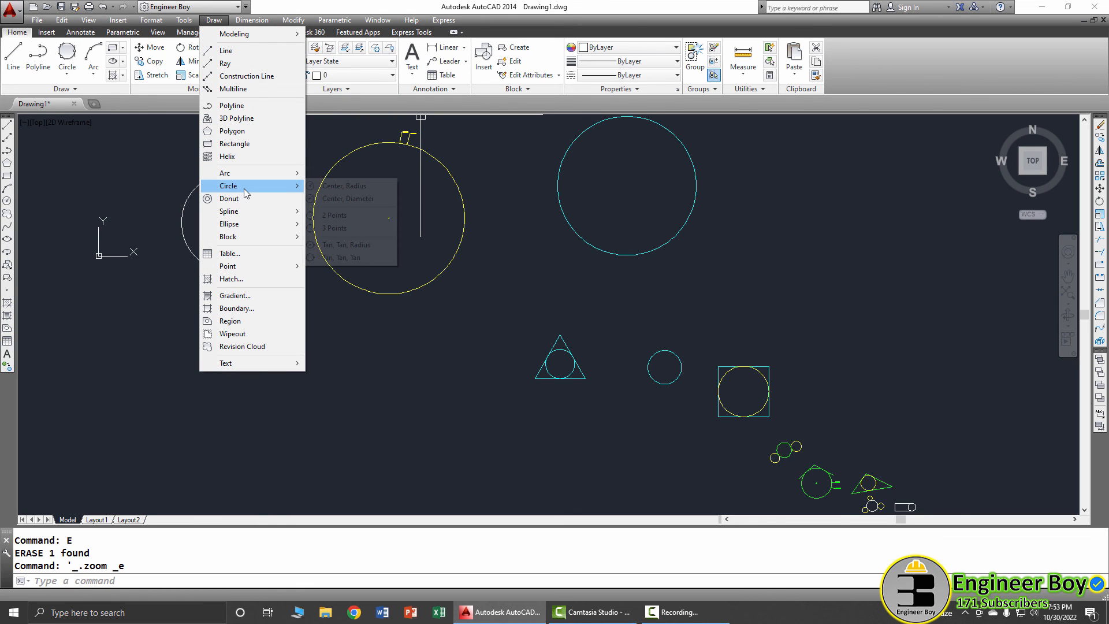